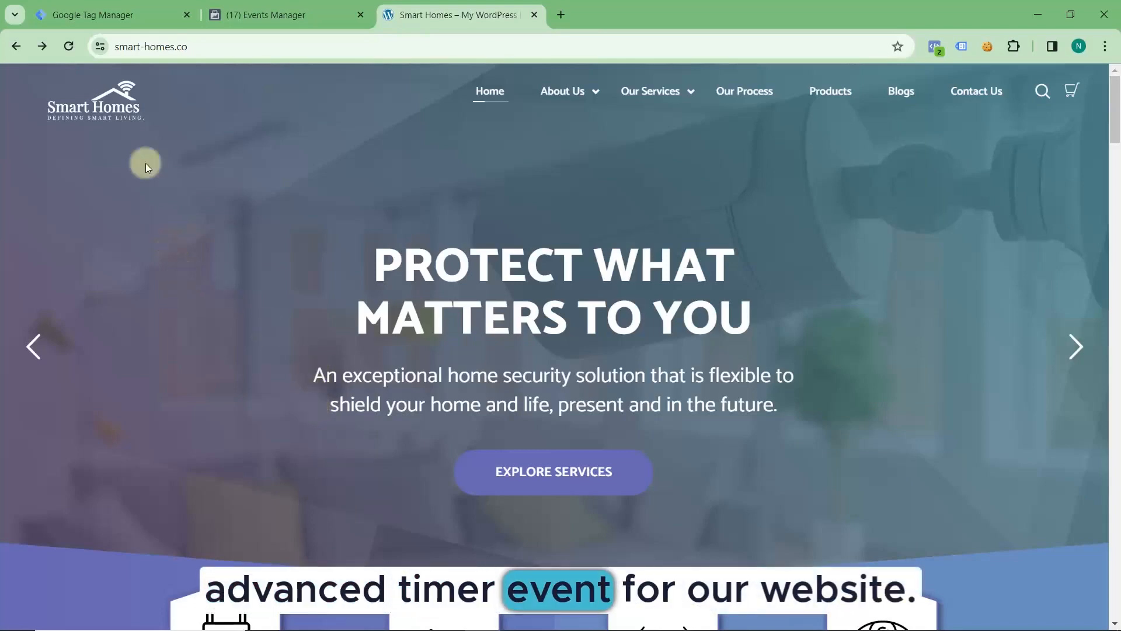
# Step: Switch to Google Tag Manager and create a new trigger of the Timer type in the container's triggers
pyautogui.click(95, 14)
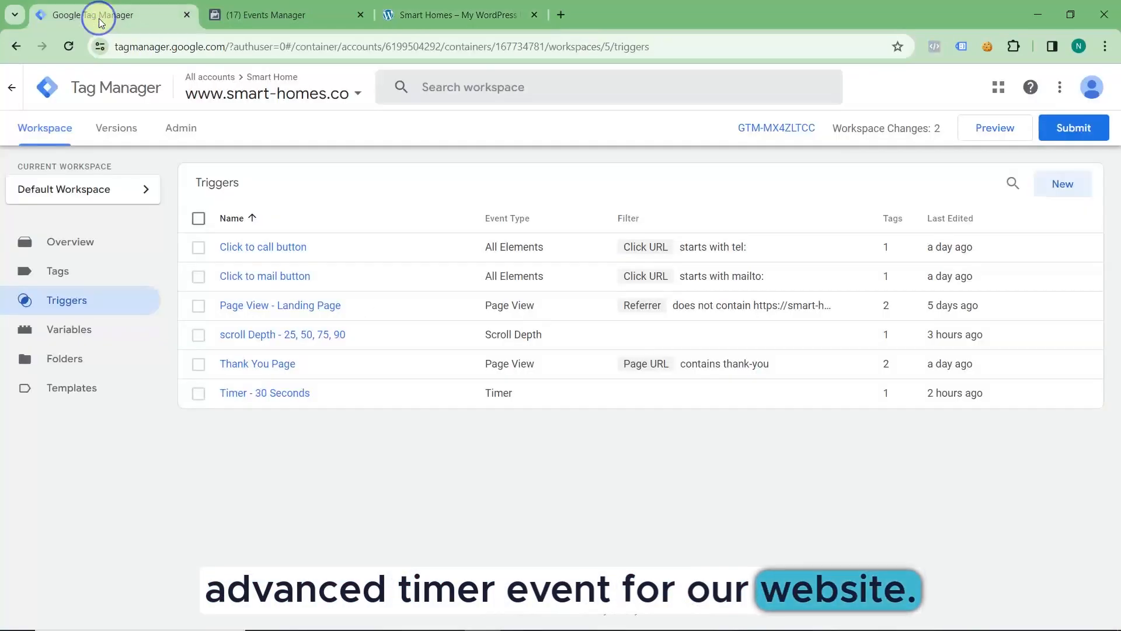
pyautogui.click(120, 278)
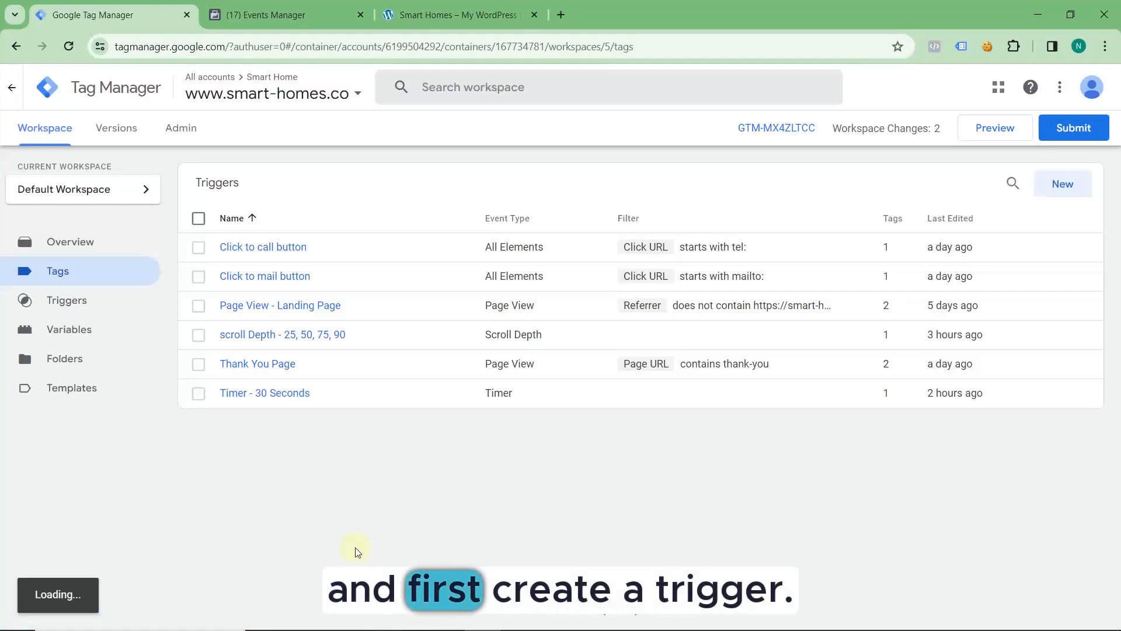
pyautogui.click(53, 299)
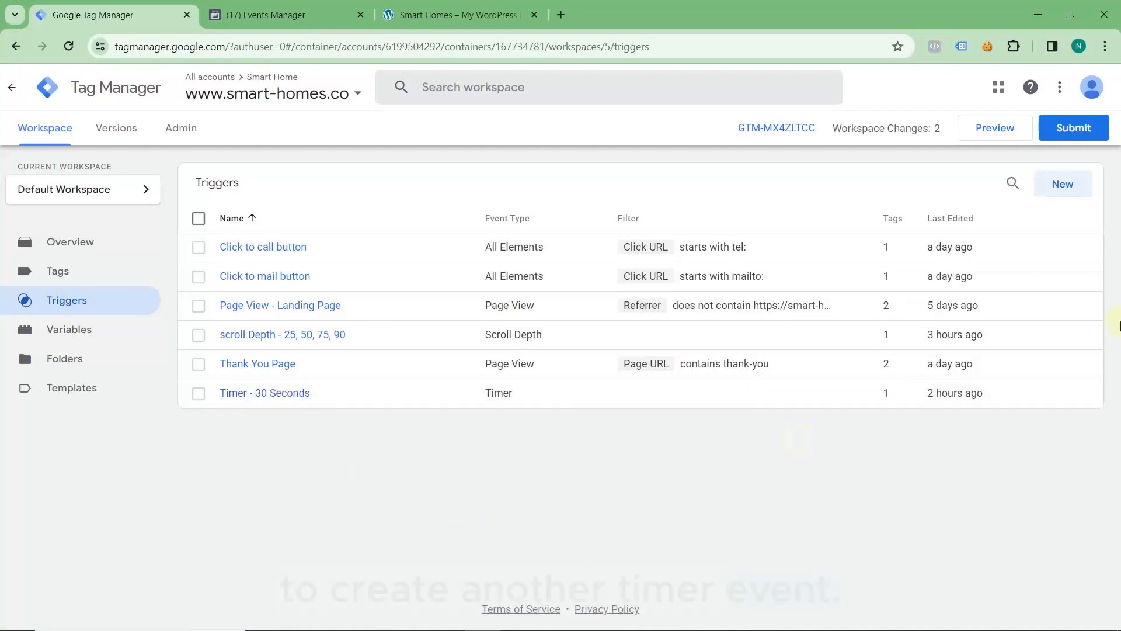
pyautogui.click(1082, 196)
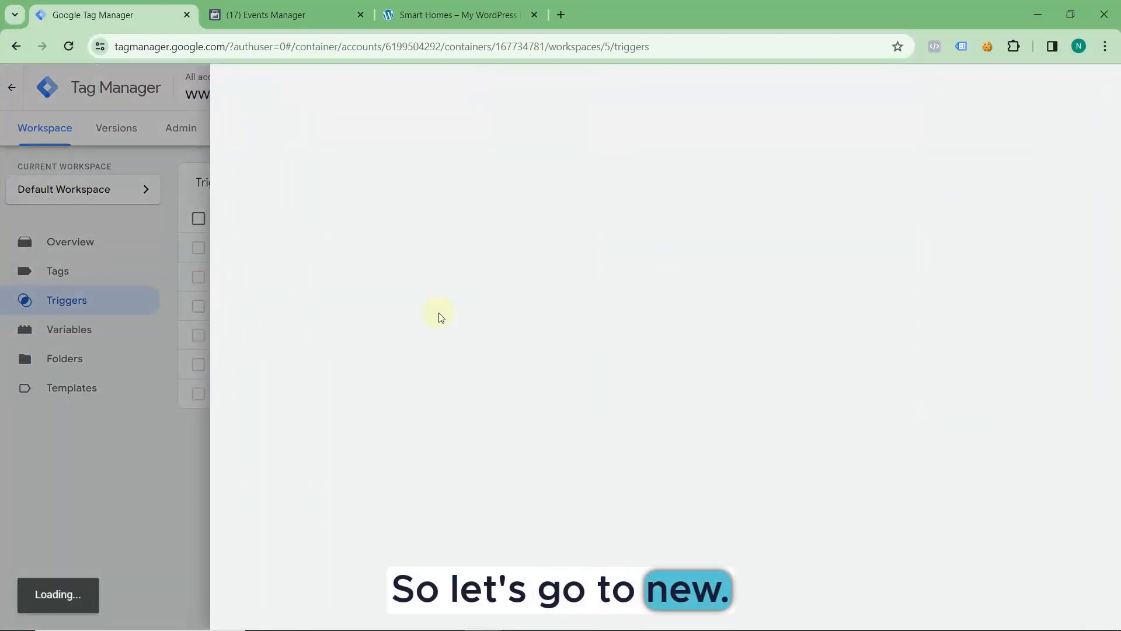
pyautogui.click(509, 219)
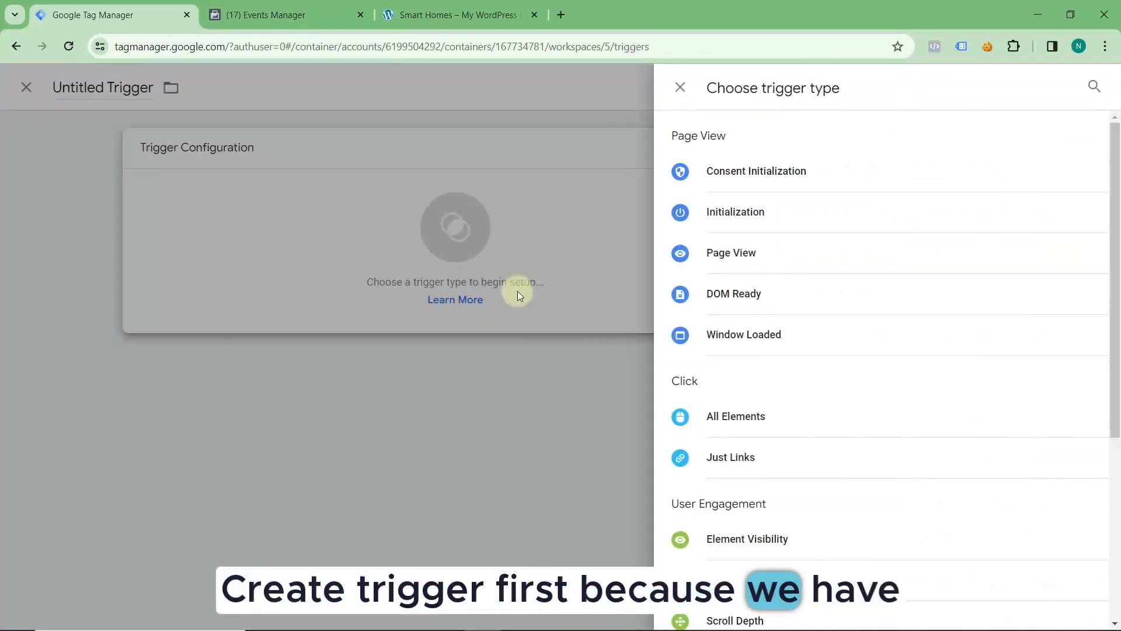
pyautogui.scroll(-4, 764, 339)
pyautogui.scroll(-2, 765, 343)
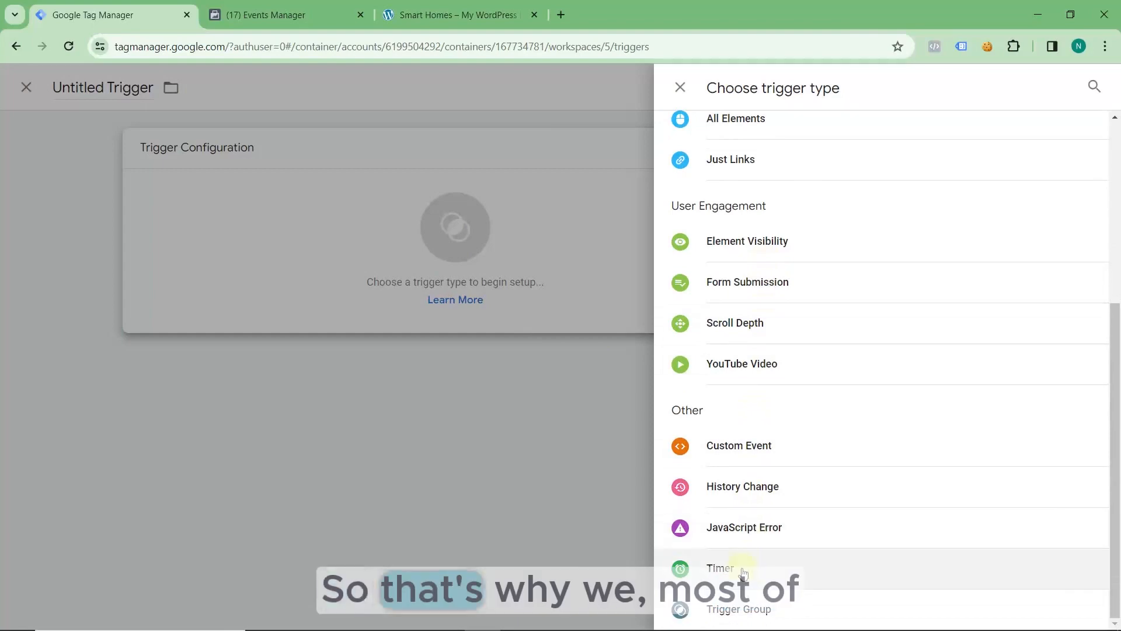
pyautogui.click(818, 567)
# Step: Set the timer trigger's interval to 30000 milliseconds and its limit to 5
pyautogui.click(439, 353)
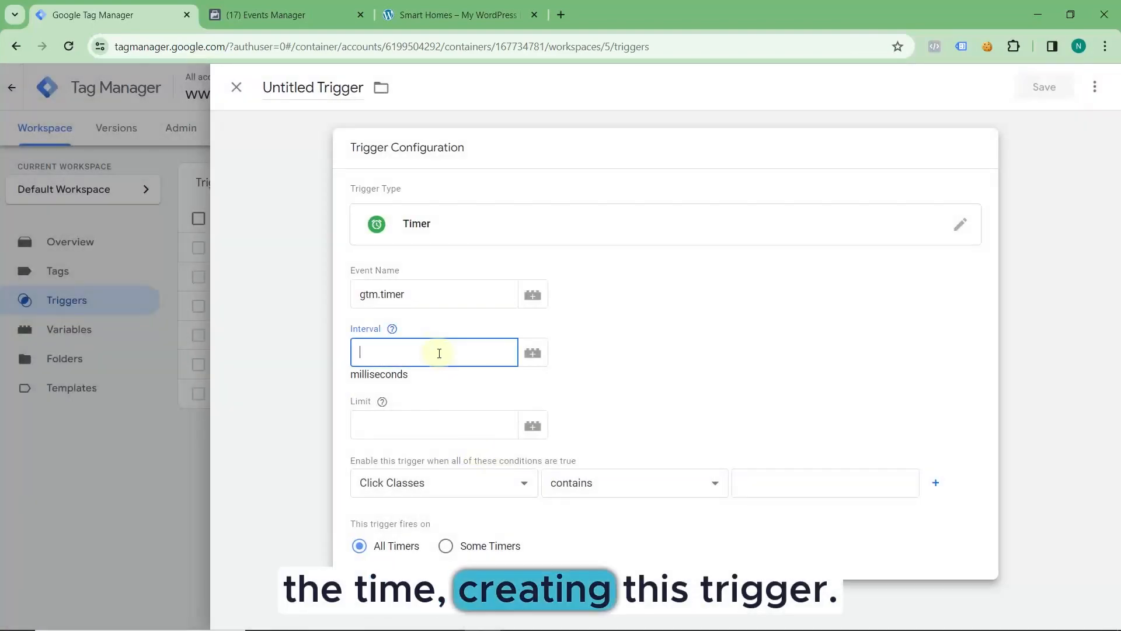
pyautogui.write('3000')
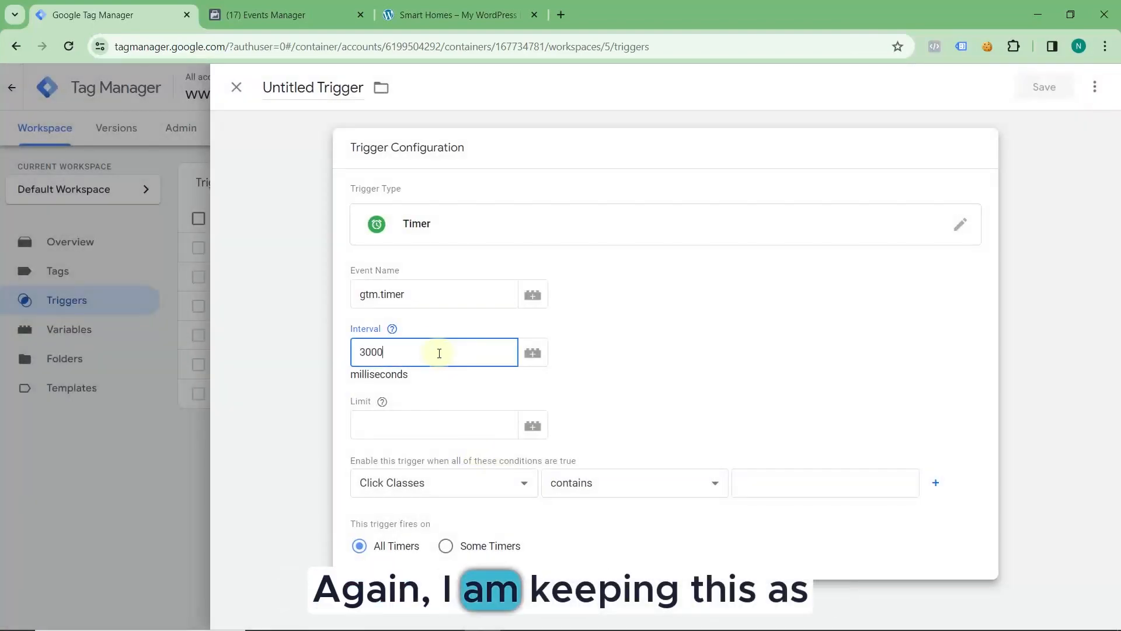
pyautogui.write('0')
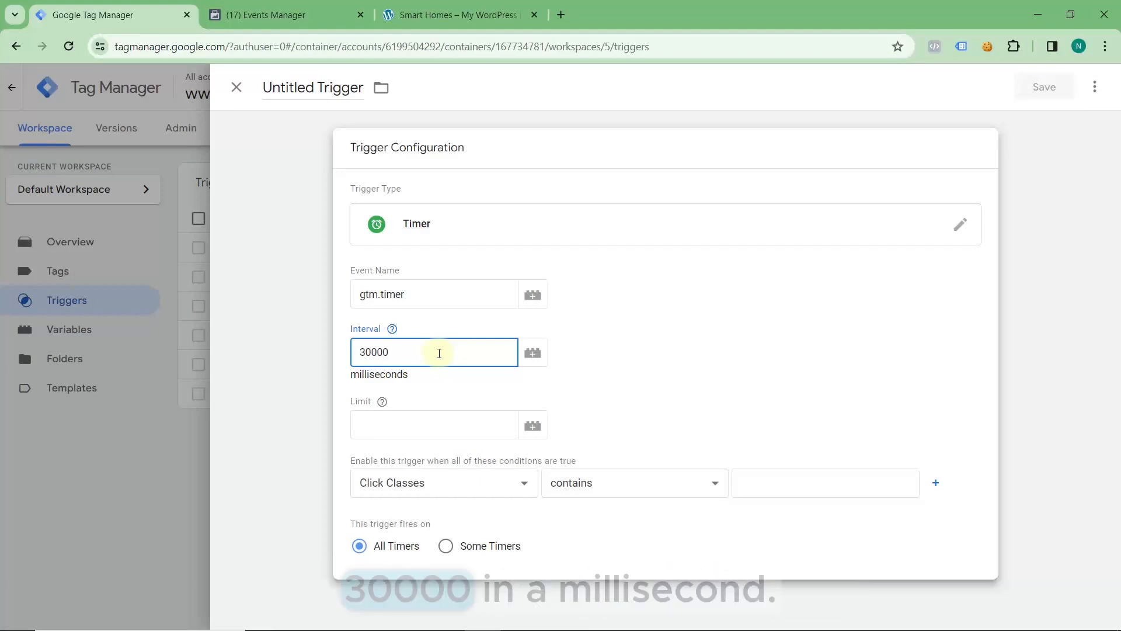
pyautogui.click(406, 430)
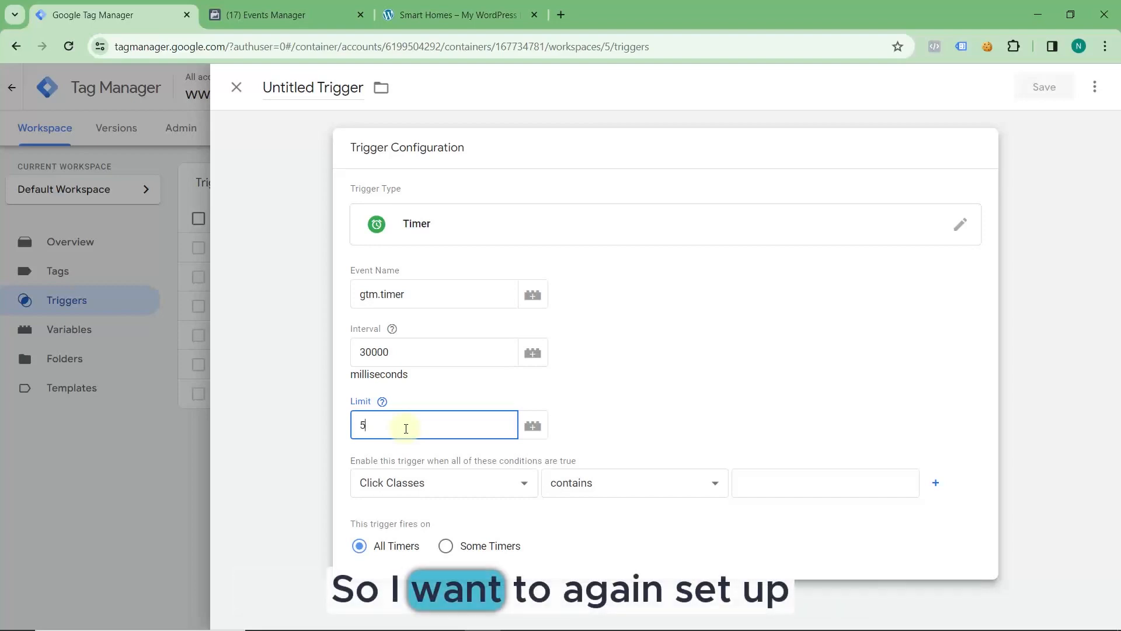
# Step: Set the trigger's enabling condition to Page URL matches RegEx .*
pyautogui.click(413, 485)
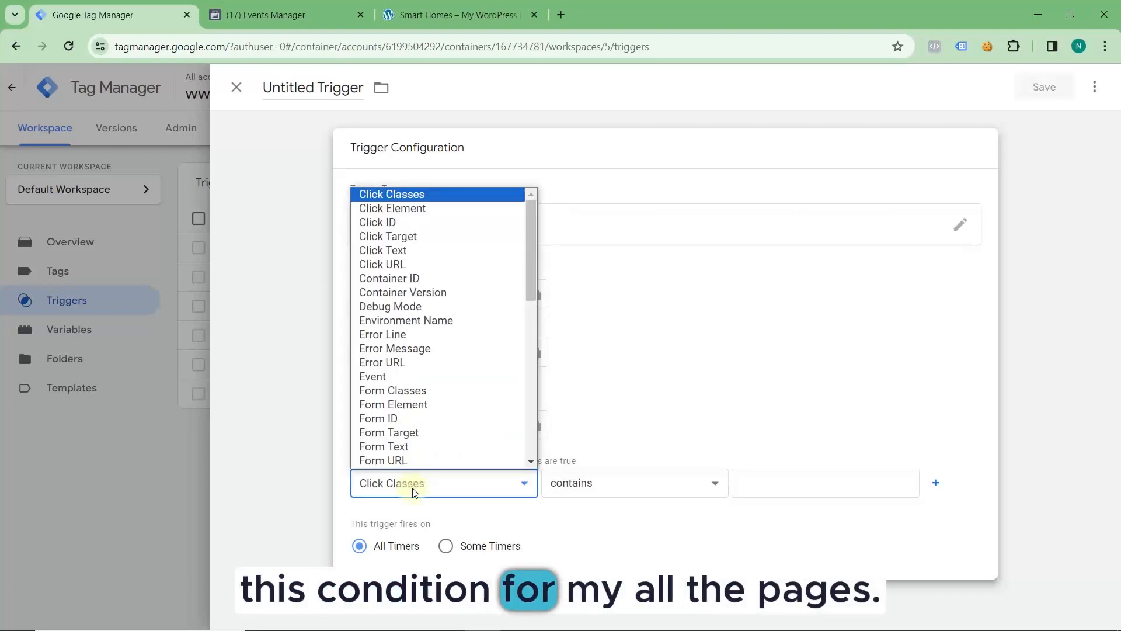
pyautogui.scroll(-5, 413, 279)
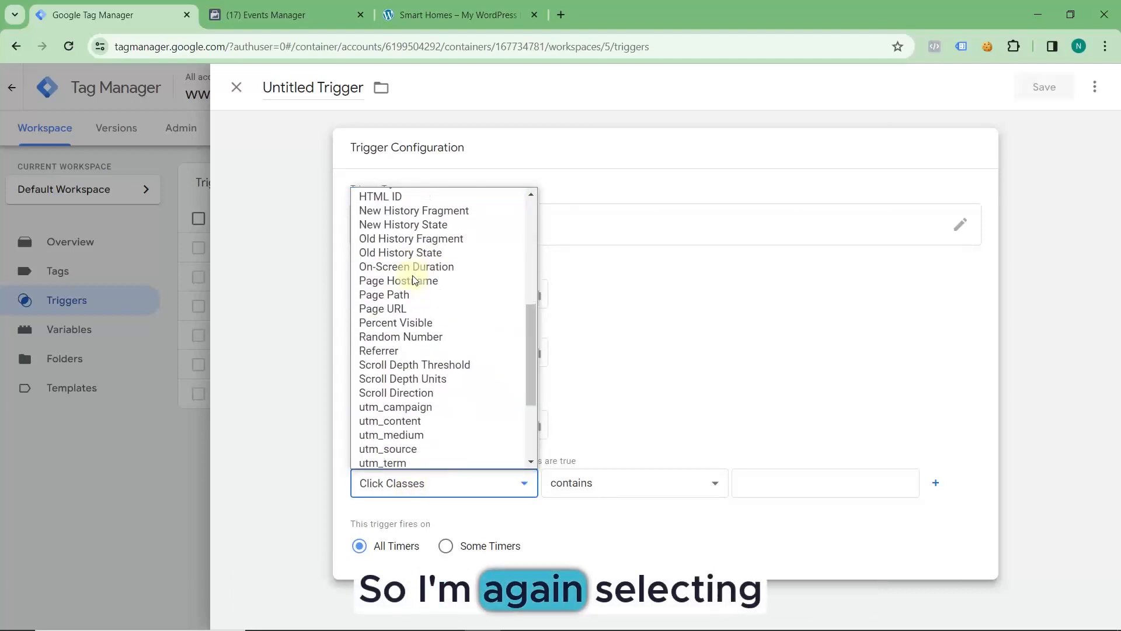
pyautogui.click(418, 307)
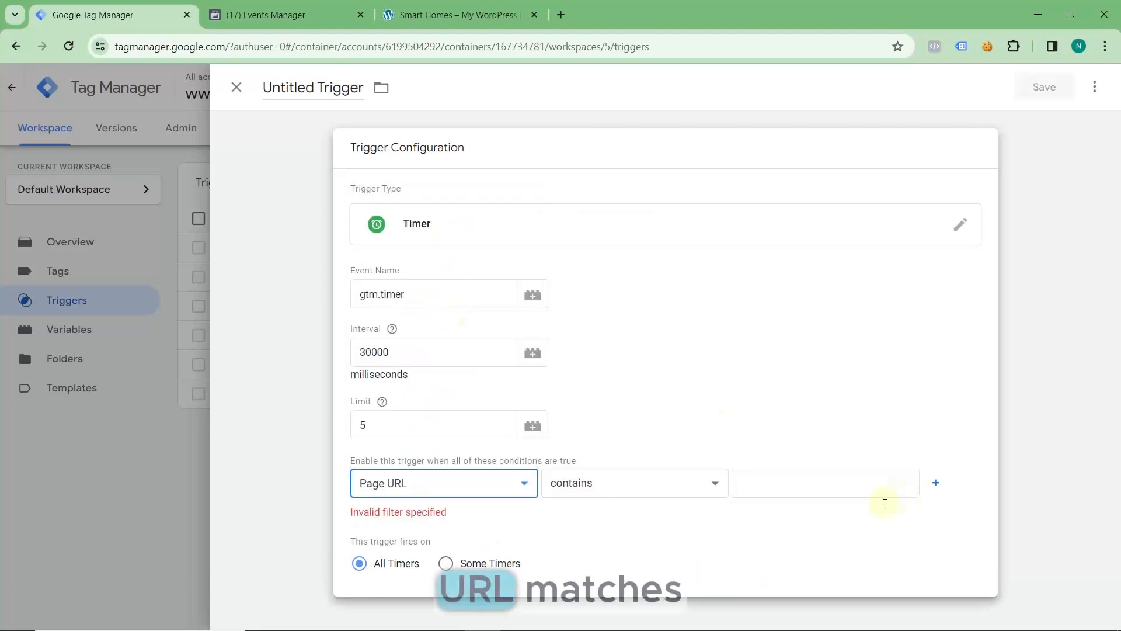
pyautogui.click(705, 487)
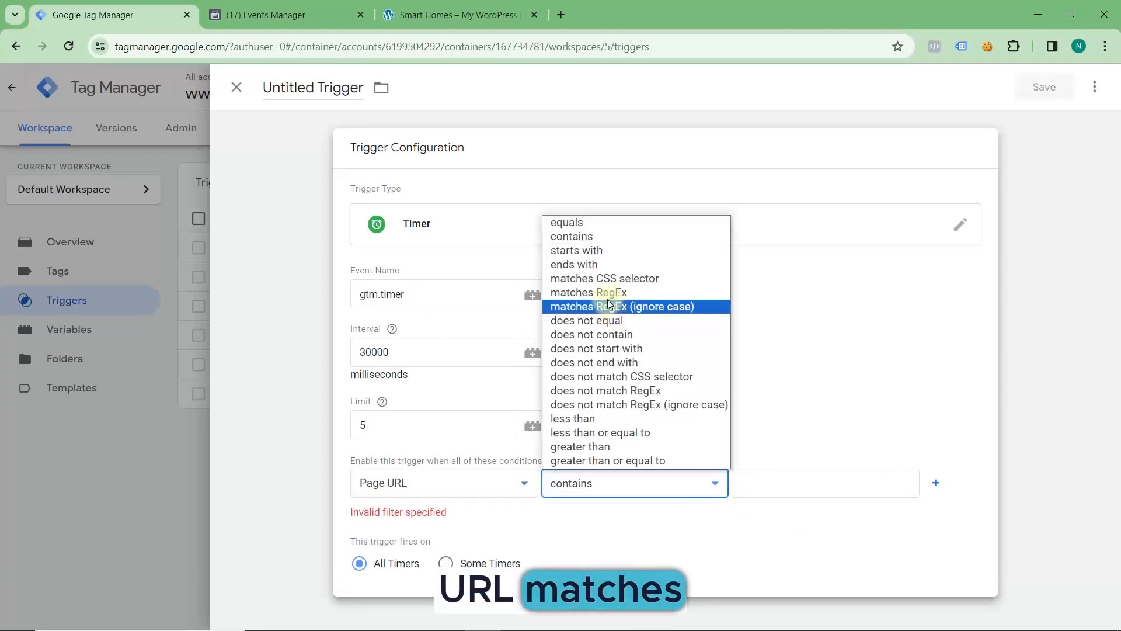
pyautogui.click(608, 293)
pyautogui.click(785, 478)
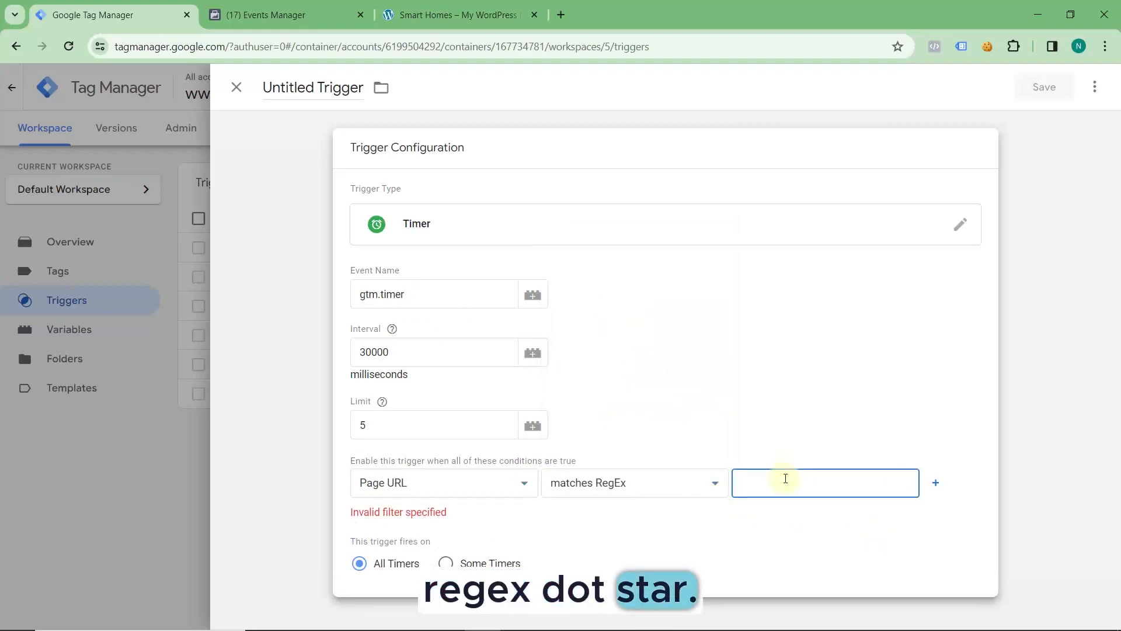
pyautogui.write('.*')
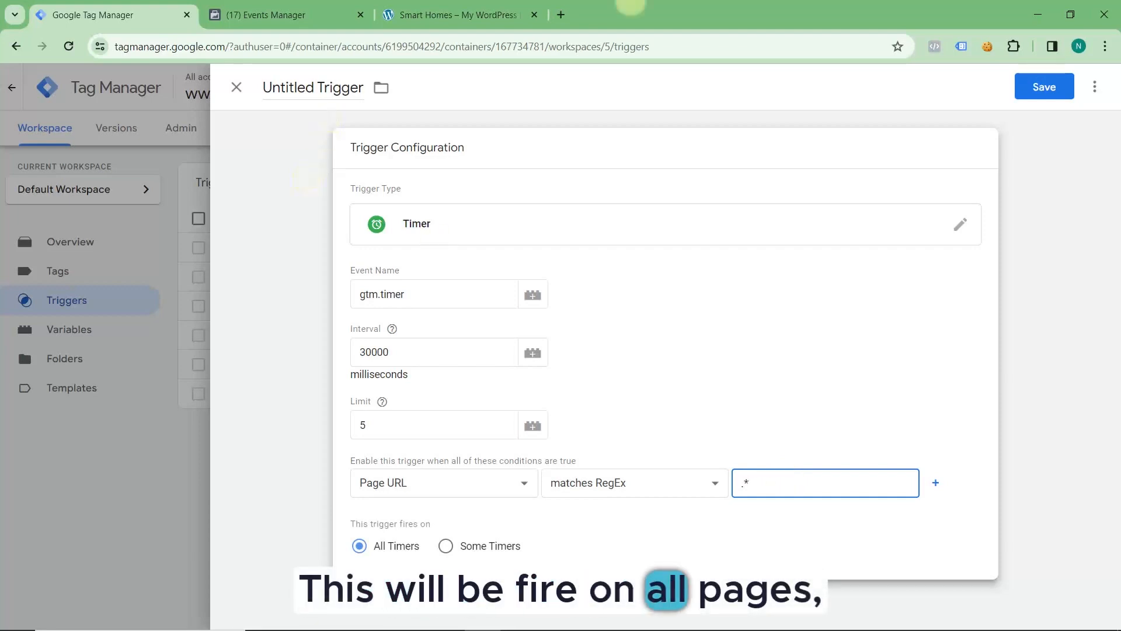
# Step: Name the trigger "Advance Timer - 150 Seconds" and save it
pyautogui.tripleClick(337, 90)
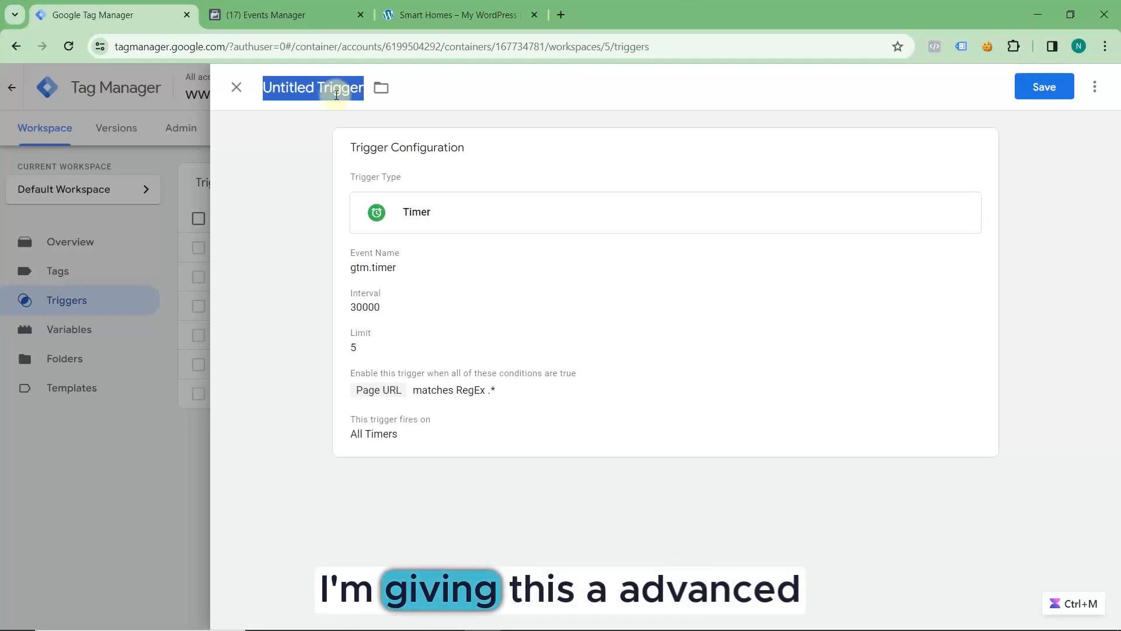
pyautogui.write('Adva')
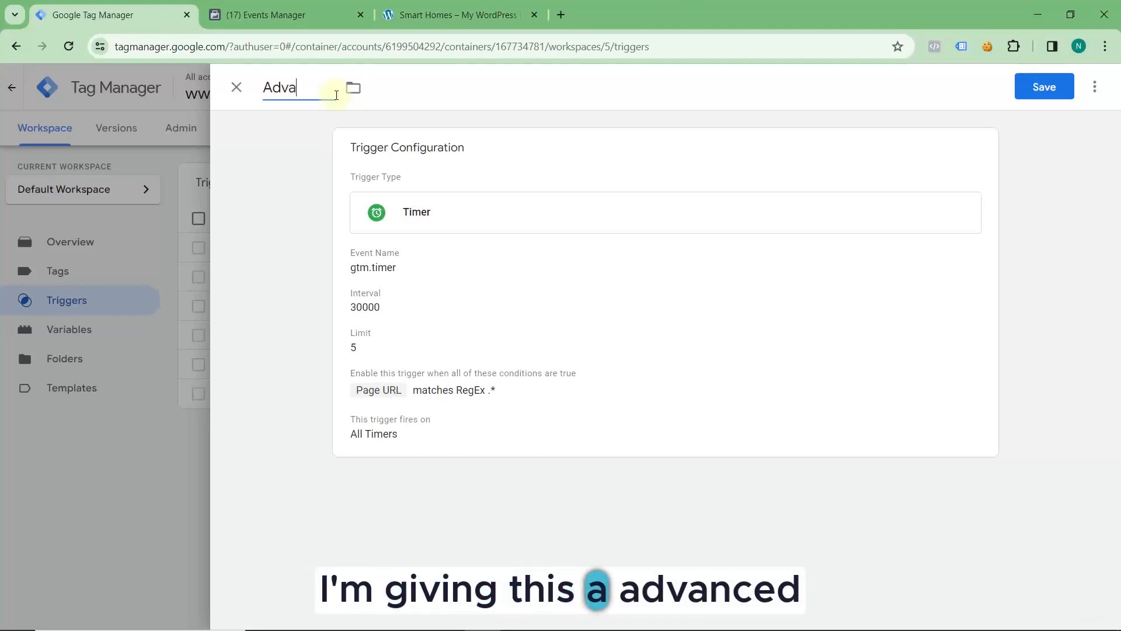
pyautogui.write('nce ')
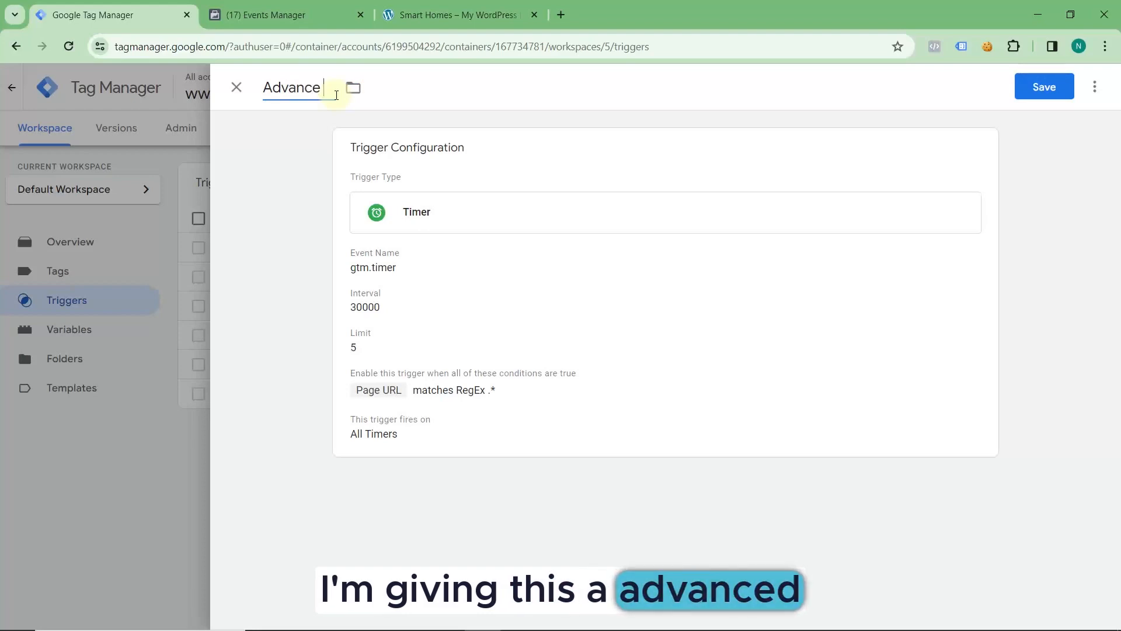
pyautogui.write('T')
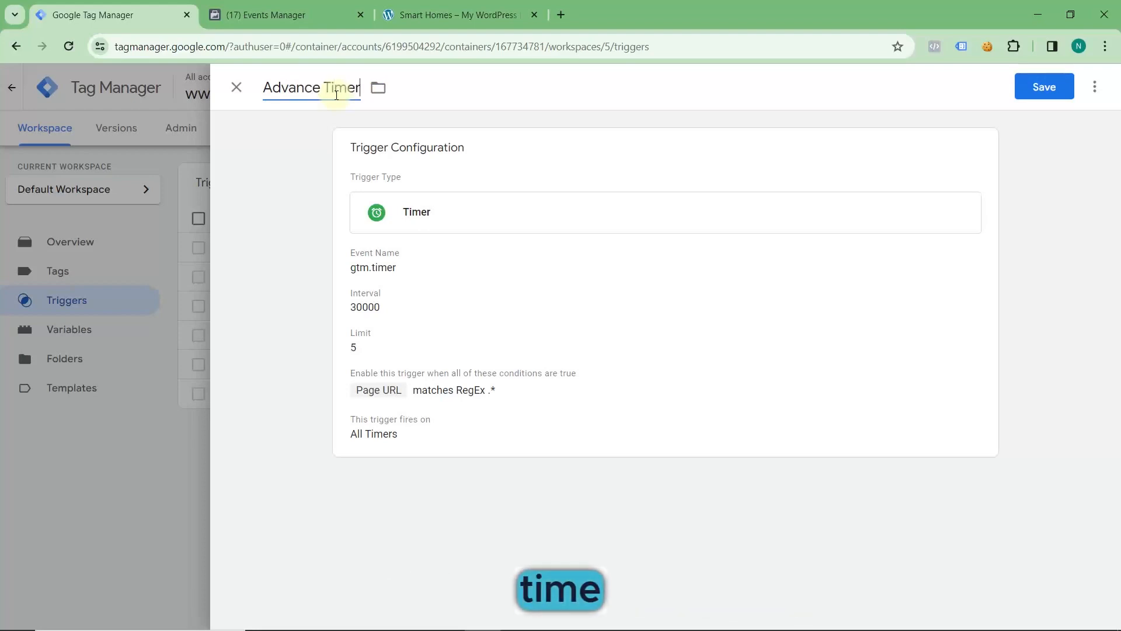
pyautogui.write('imer 1')
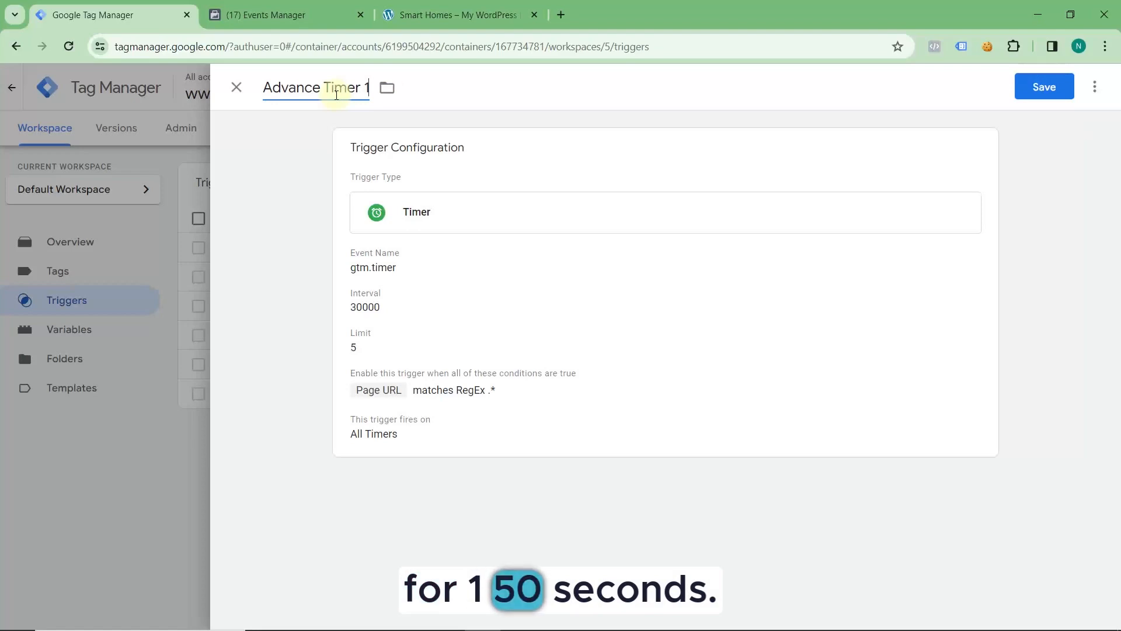
pyautogui.write('50 Seconds')
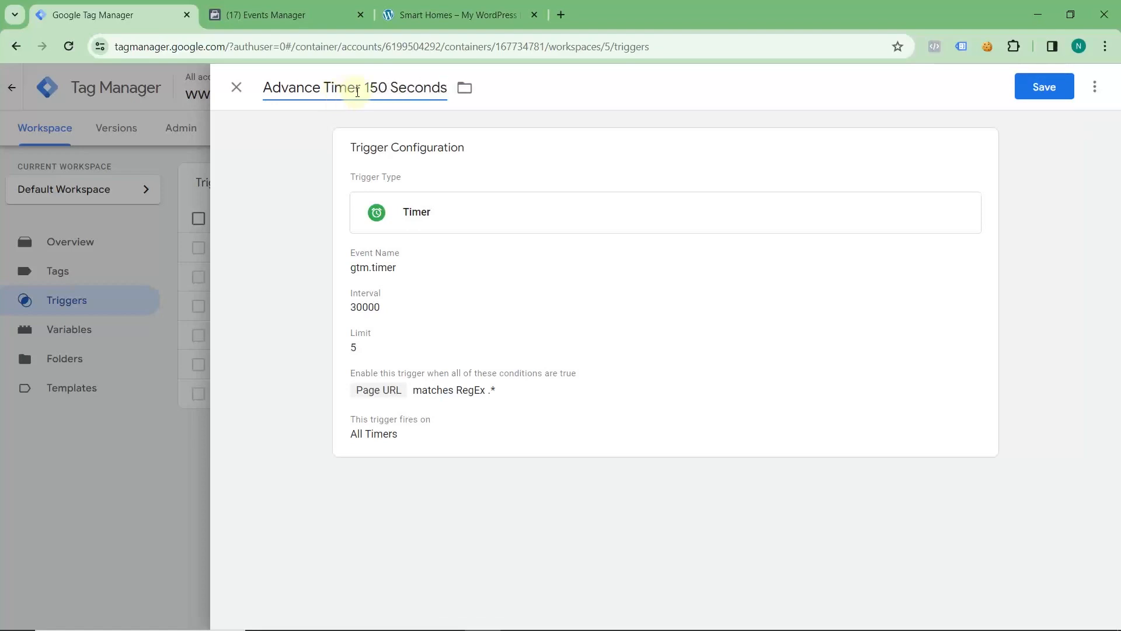
pyautogui.write('-')
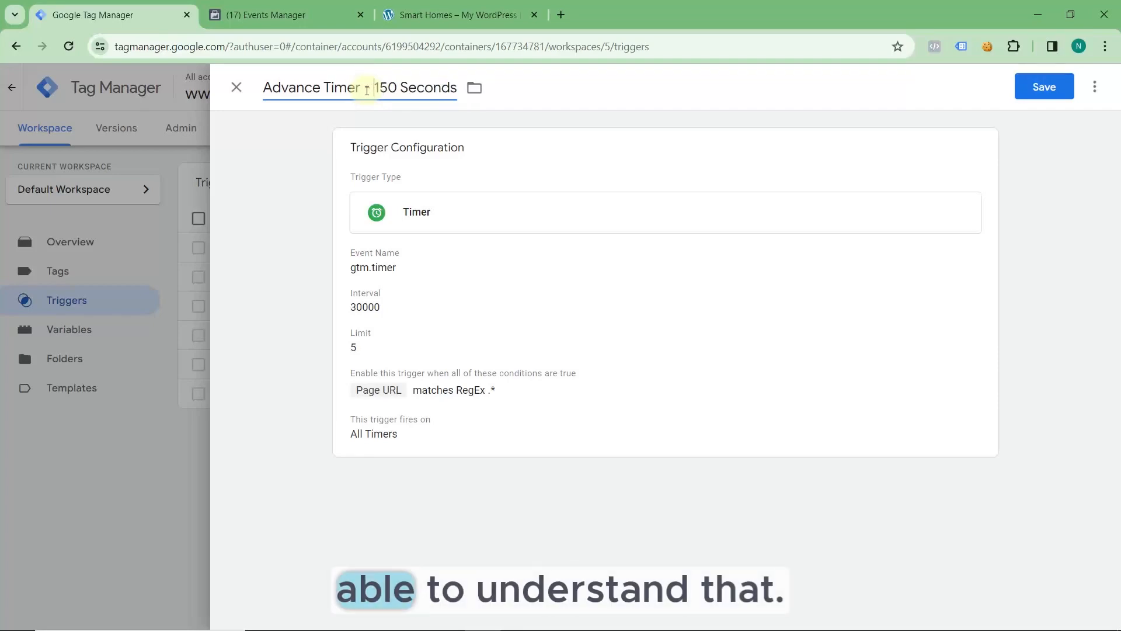
pyautogui.click(1064, 87)
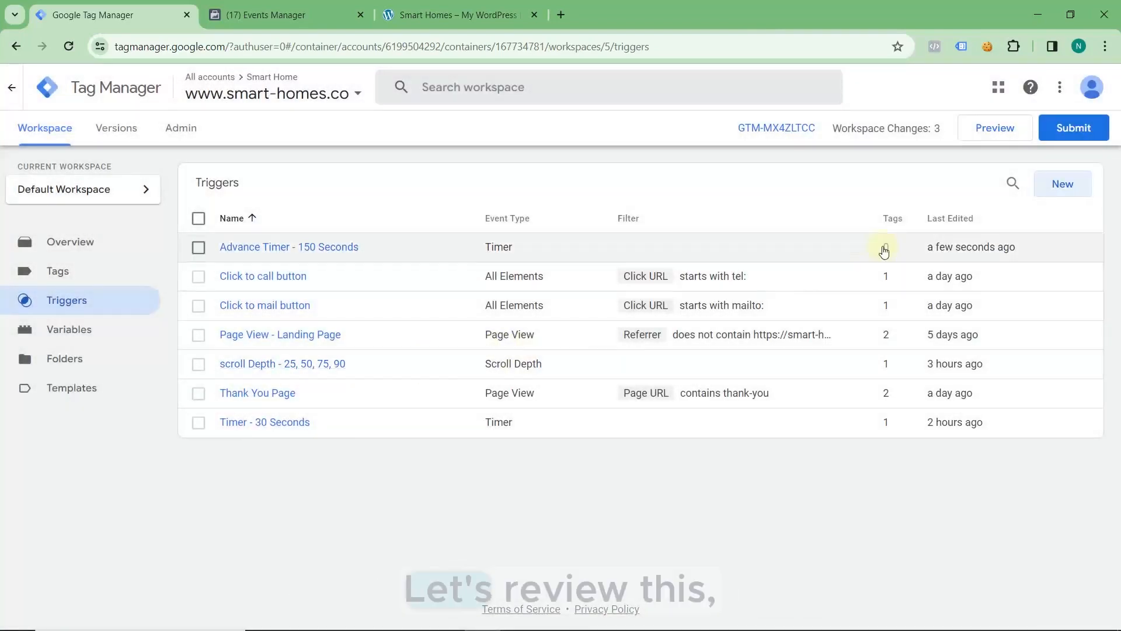
pyautogui.click(995, 133)
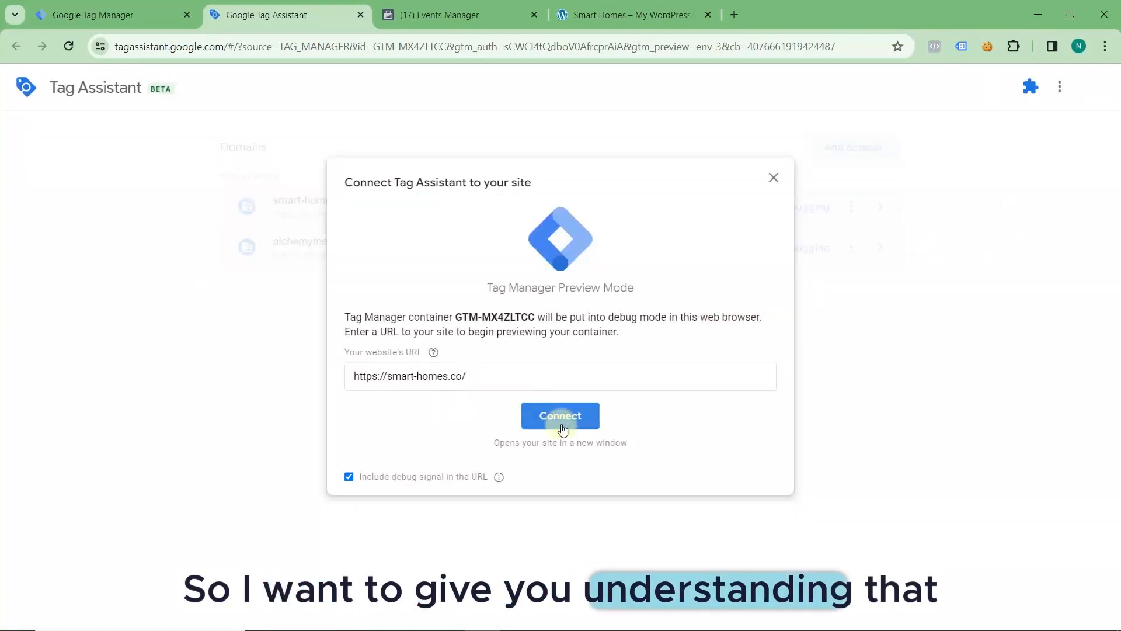
pyautogui.click(562, 424)
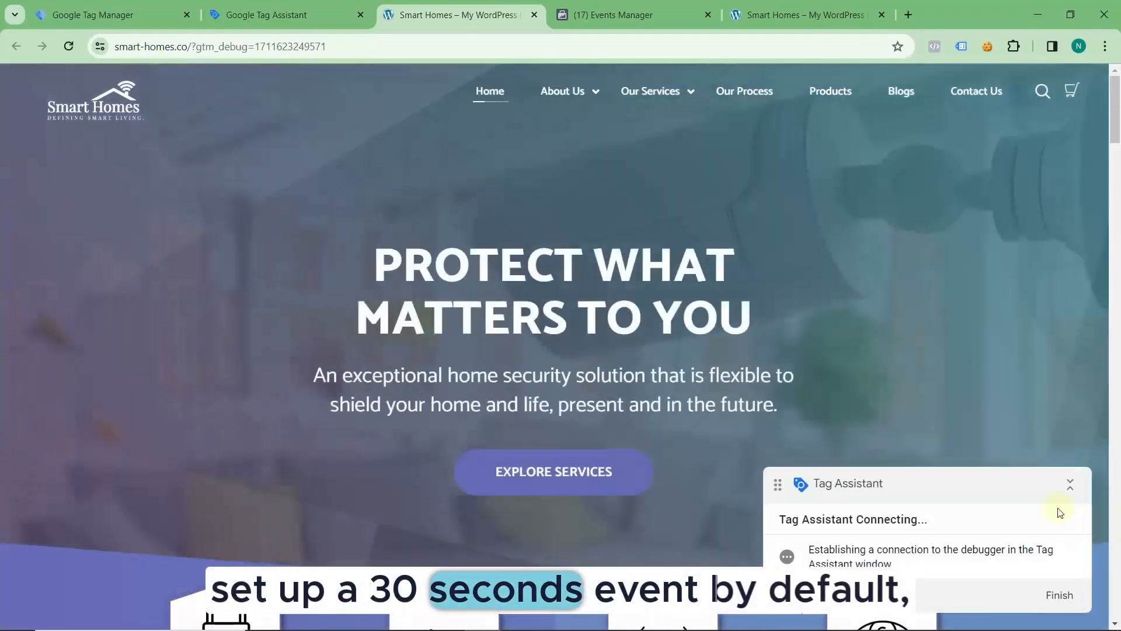
pyautogui.click(1072, 487)
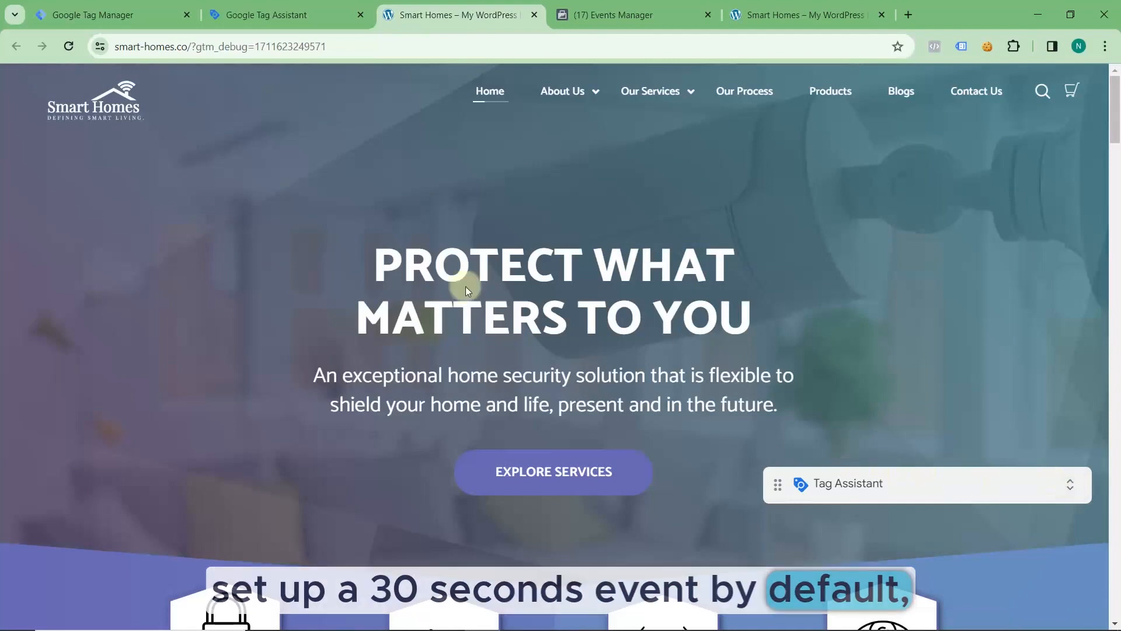
# Step: Check the connection status in Tag Assistant and in its badge on the previewed site
pyautogui.click(307, 26)
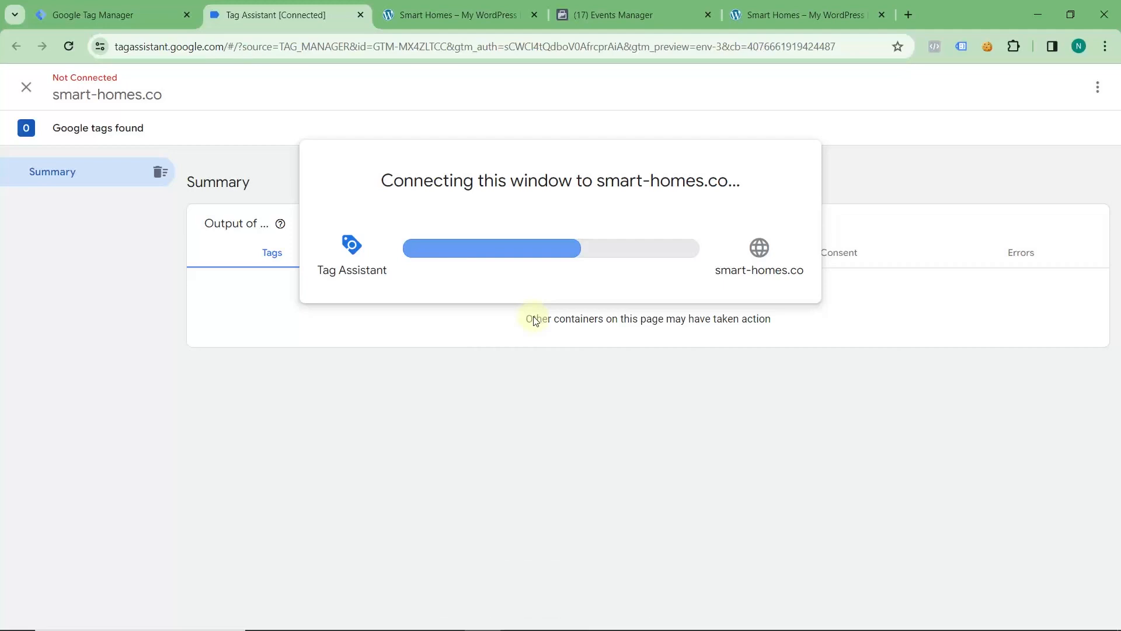
pyautogui.click(489, 21)
pyautogui.click(1078, 495)
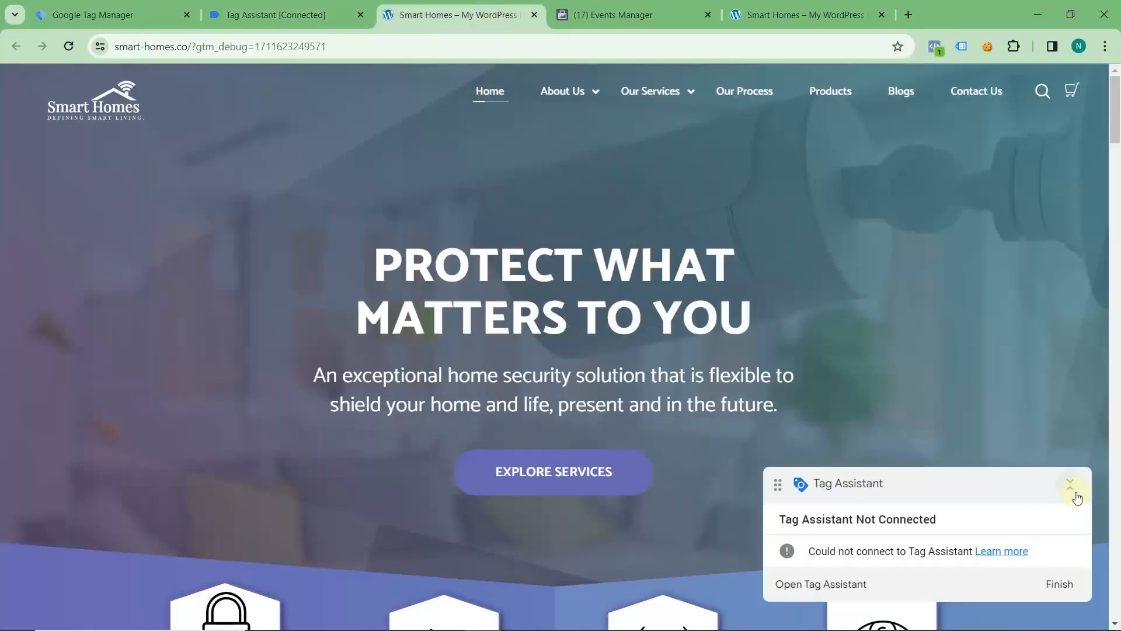
pyautogui.click(1075, 488)
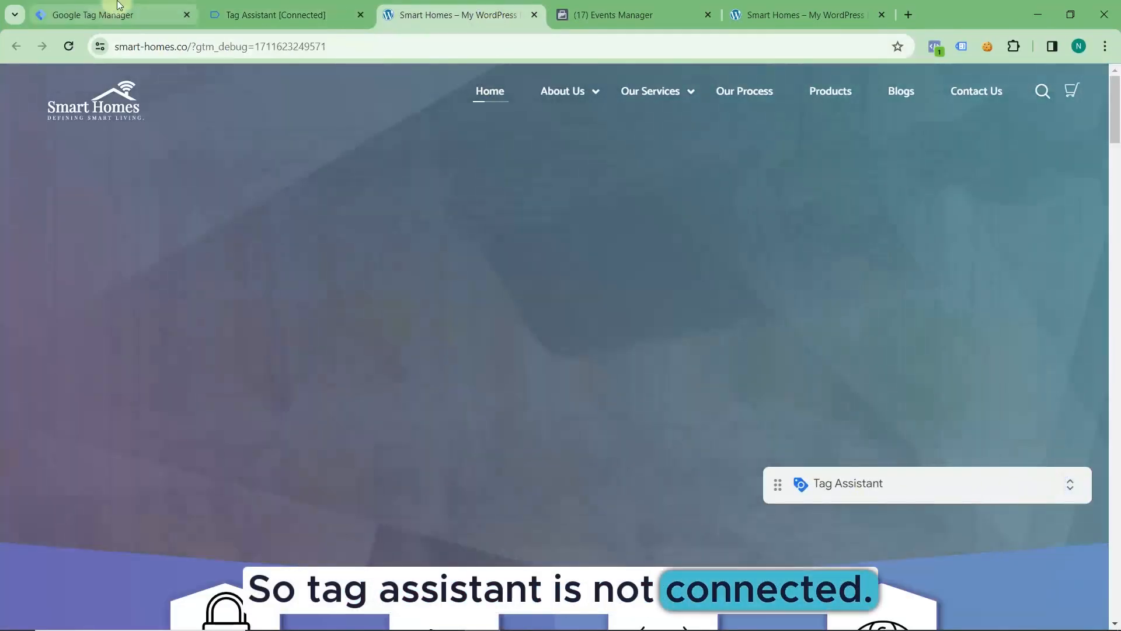
# Step: Retry connecting Tag Assistant to smart-homes.co, continue to the debug view, and collapse the Tag Assistant badge on the site
pyautogui.click(257, 17)
pyautogui.click(536, 340)
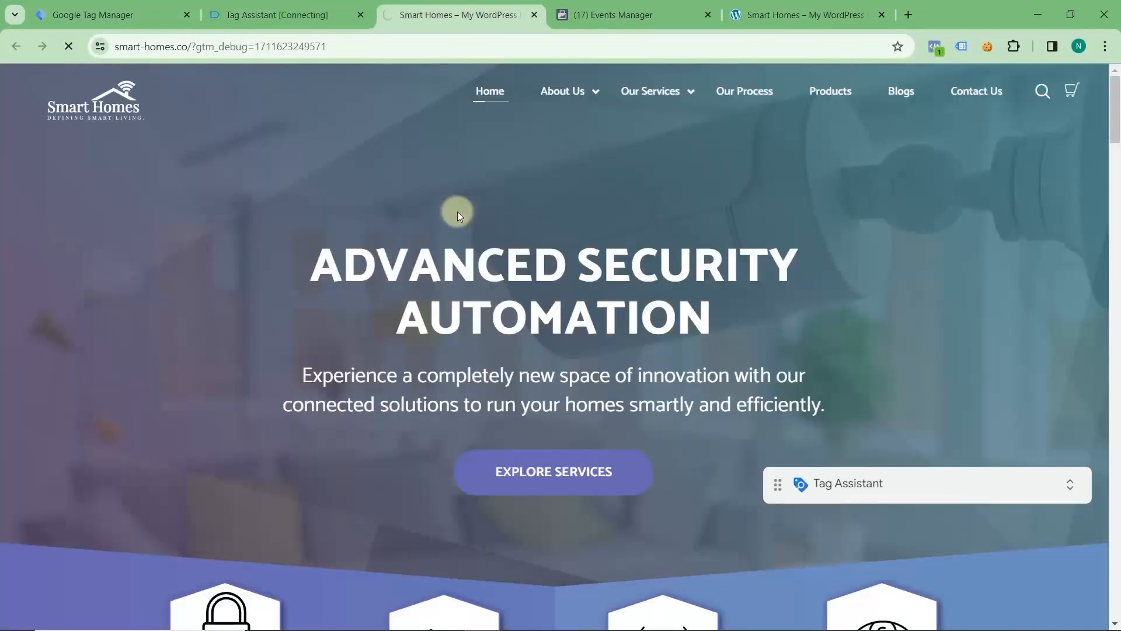
pyautogui.click(309, 16)
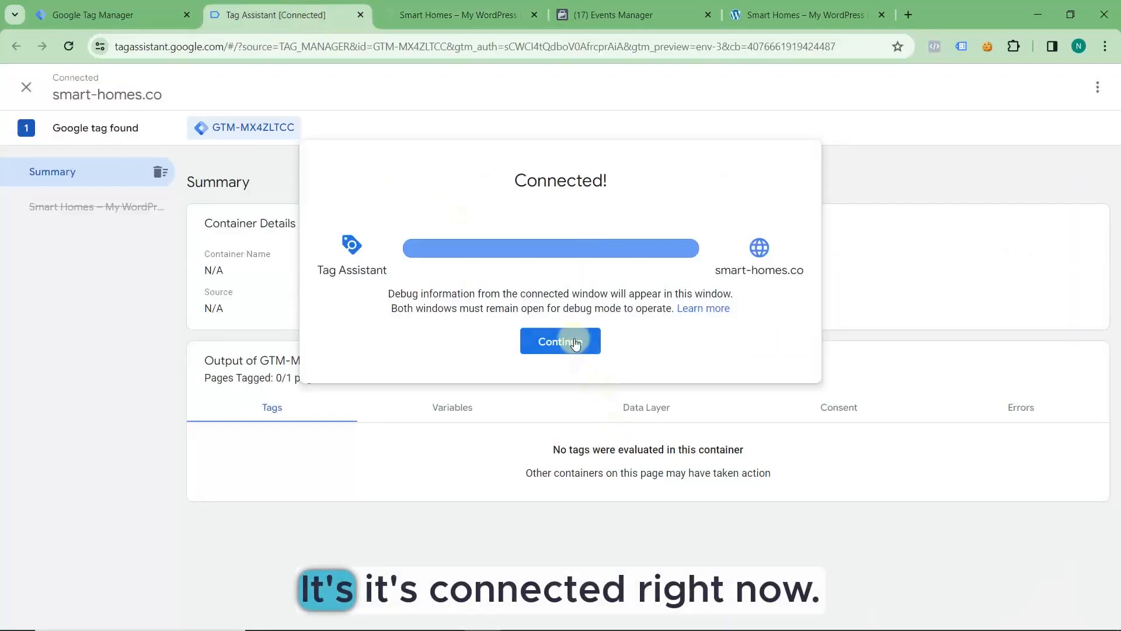
pyautogui.click(566, 341)
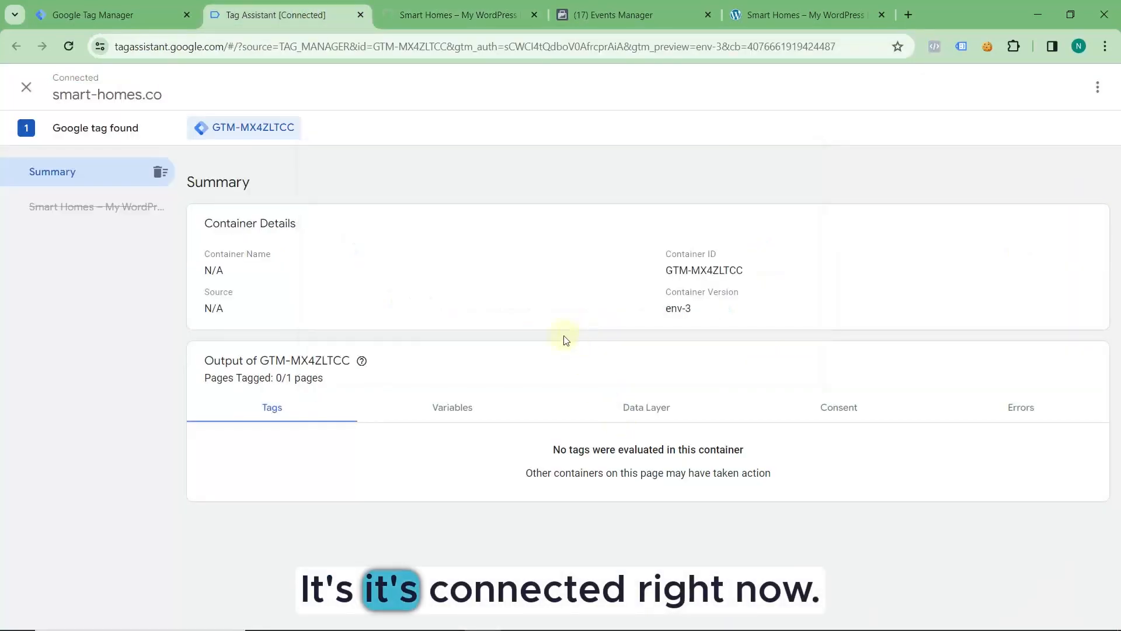
pyautogui.click(438, 17)
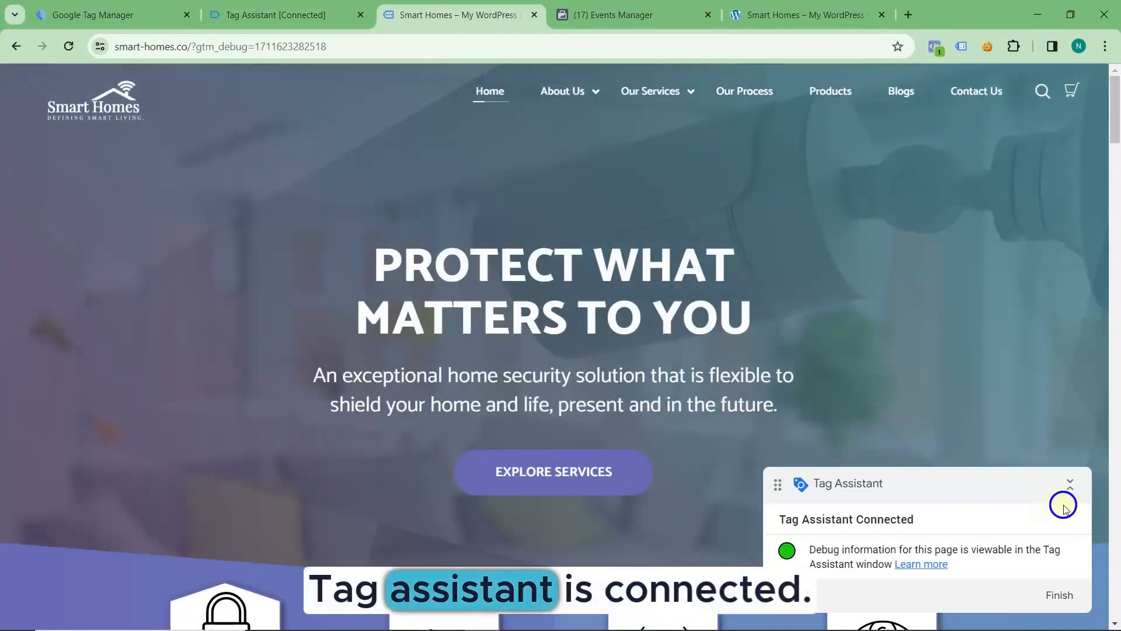
pyautogui.click(1068, 483)
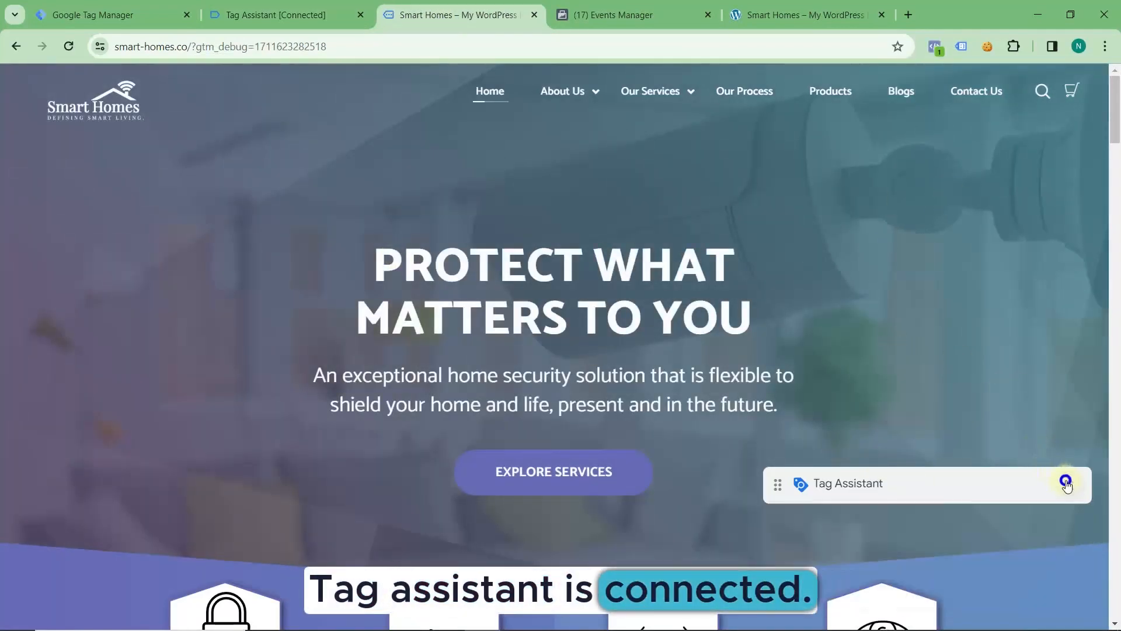
# Step: Move the Tag Assistant badge lower on the site and scroll through the home page to the Real-Time Response section and back to the beginning
pyautogui.moveTo(971, 481); pyautogui.dragTo(971, 559)
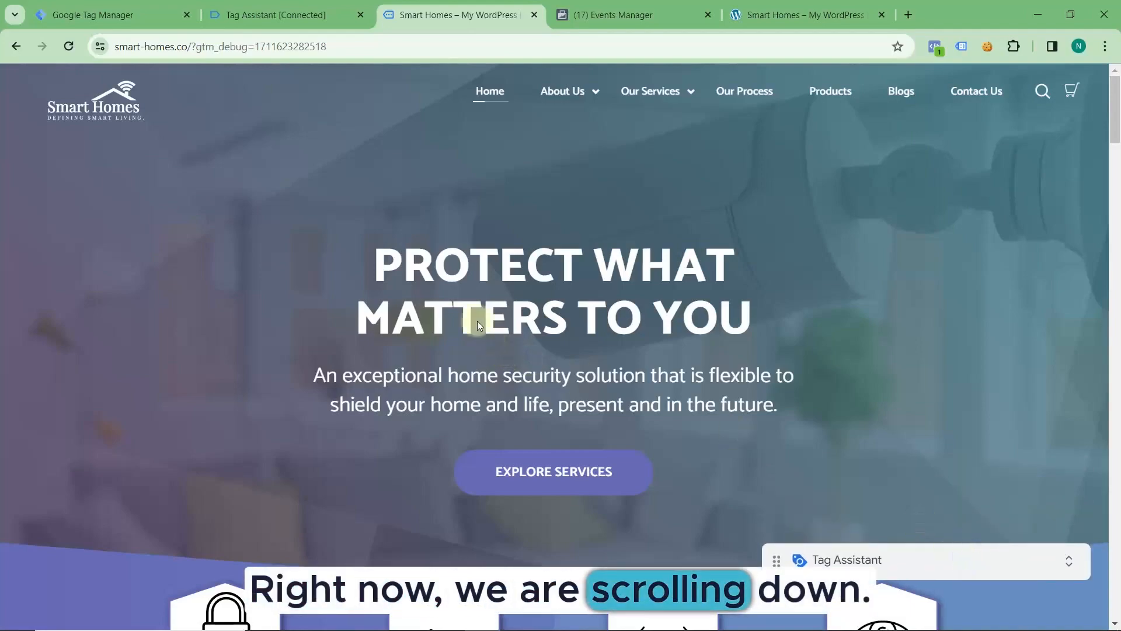
pyautogui.scroll(-8, 463, 302)
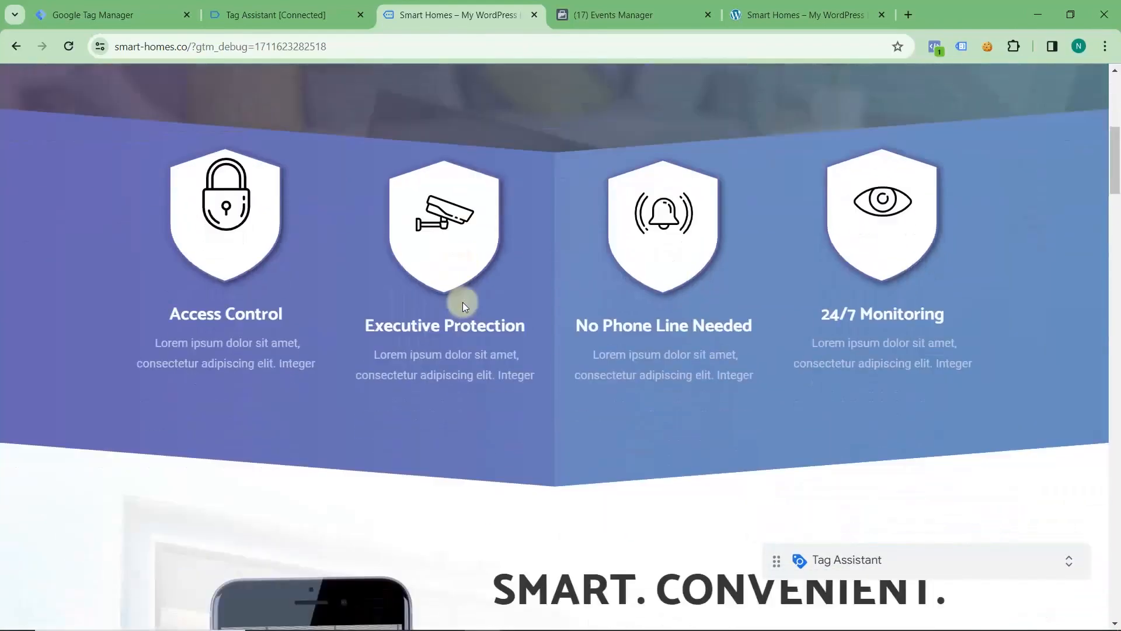
pyautogui.scroll(-8, 463, 305)
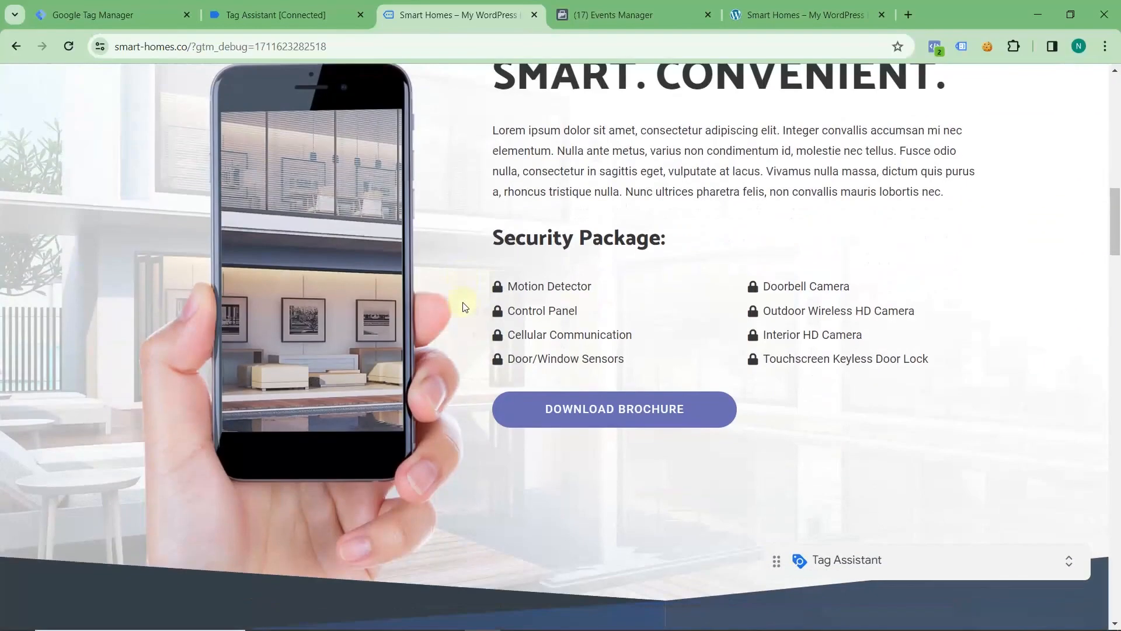
pyautogui.scroll(5, 463, 306)
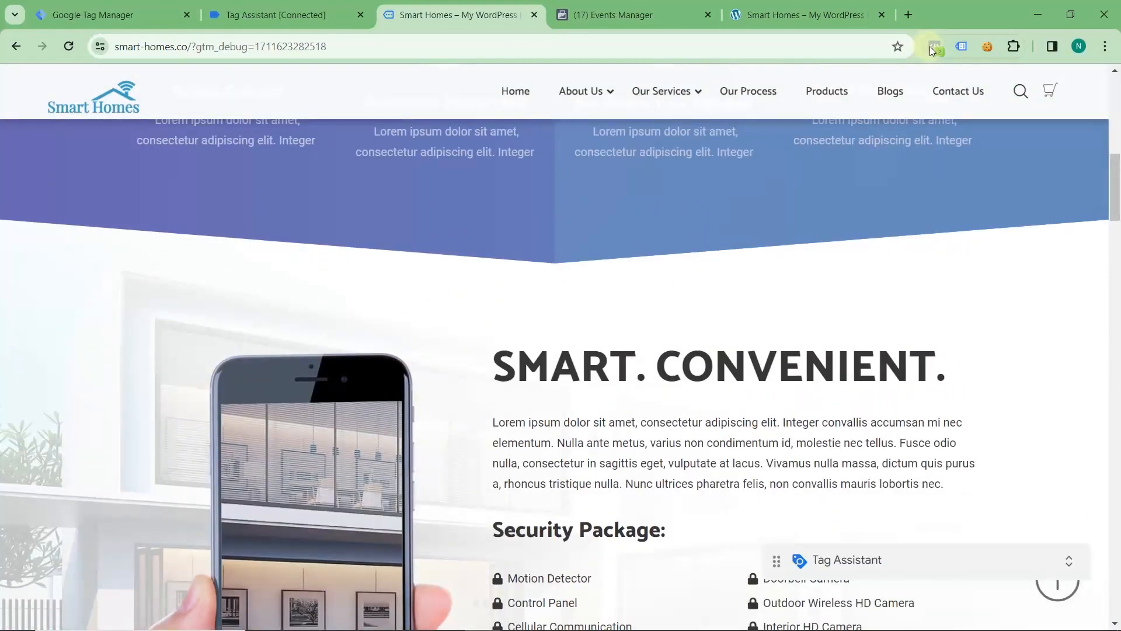
pyautogui.click(933, 47)
pyautogui.click(932, 47)
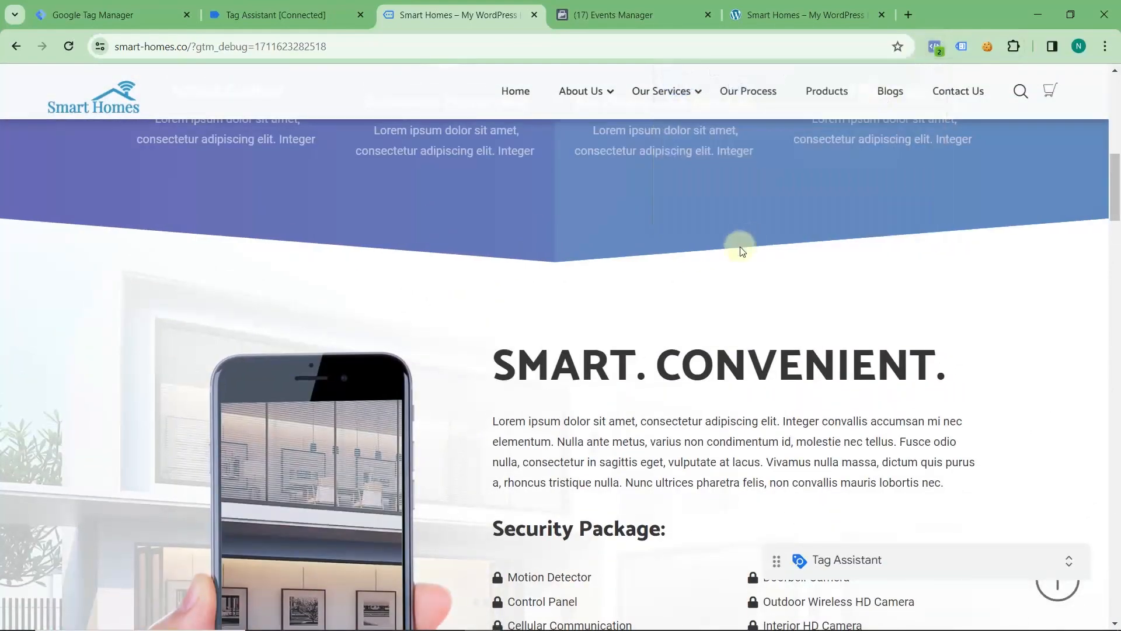
pyautogui.scroll(-3, 740, 248)
pyautogui.scroll(-8, 741, 252)
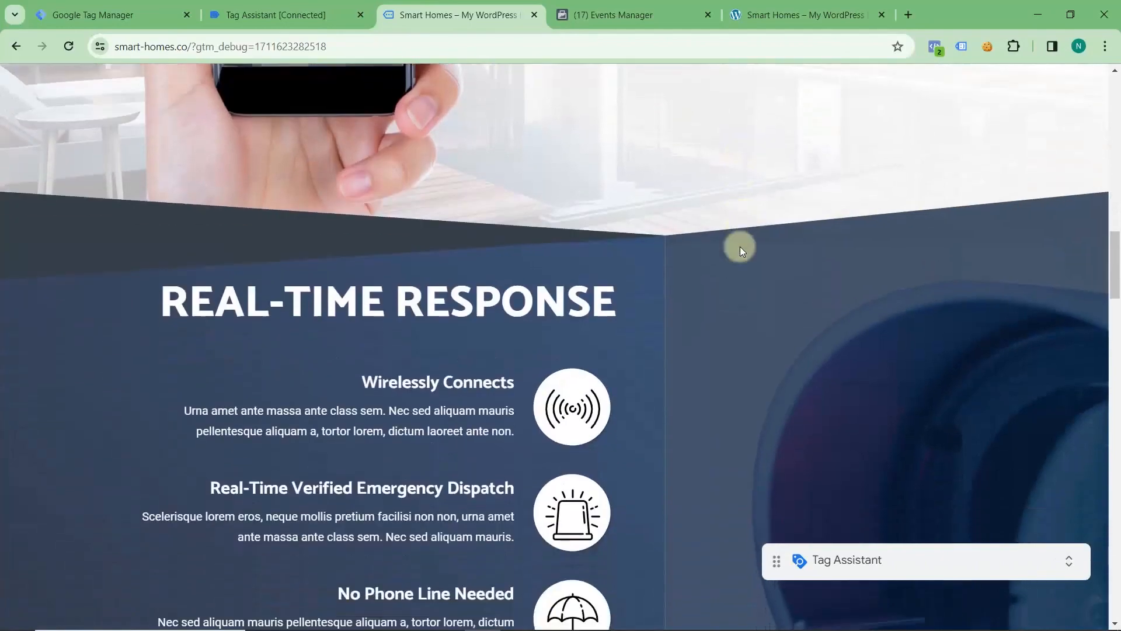
pyautogui.scroll(4, 742, 252)
pyautogui.scroll(12, 742, 251)
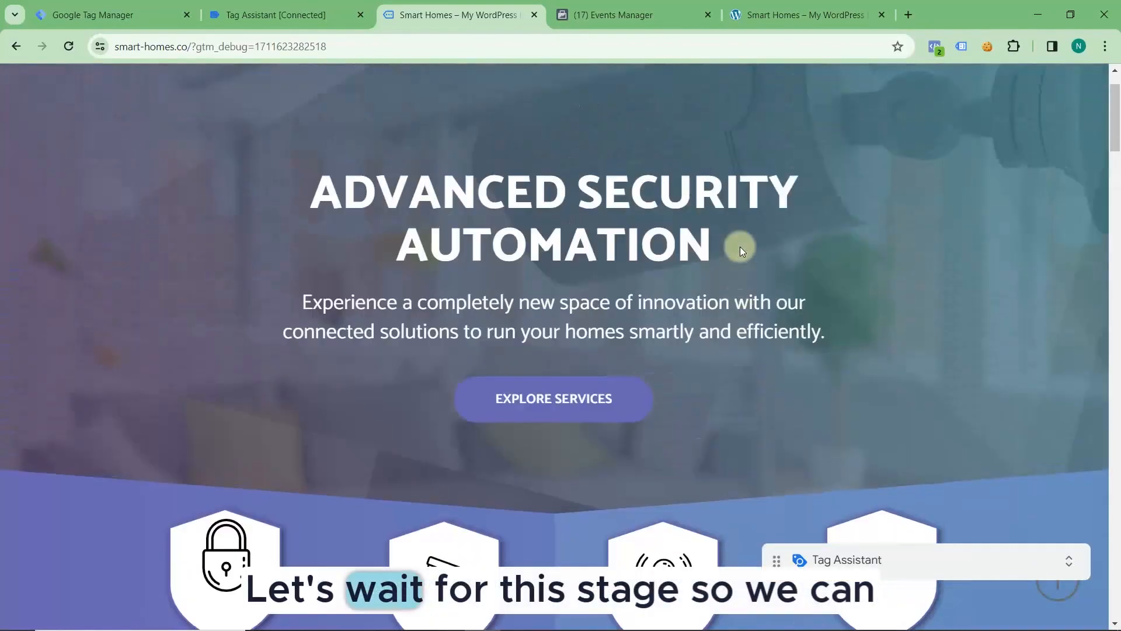
pyautogui.scroll(2, 741, 246)
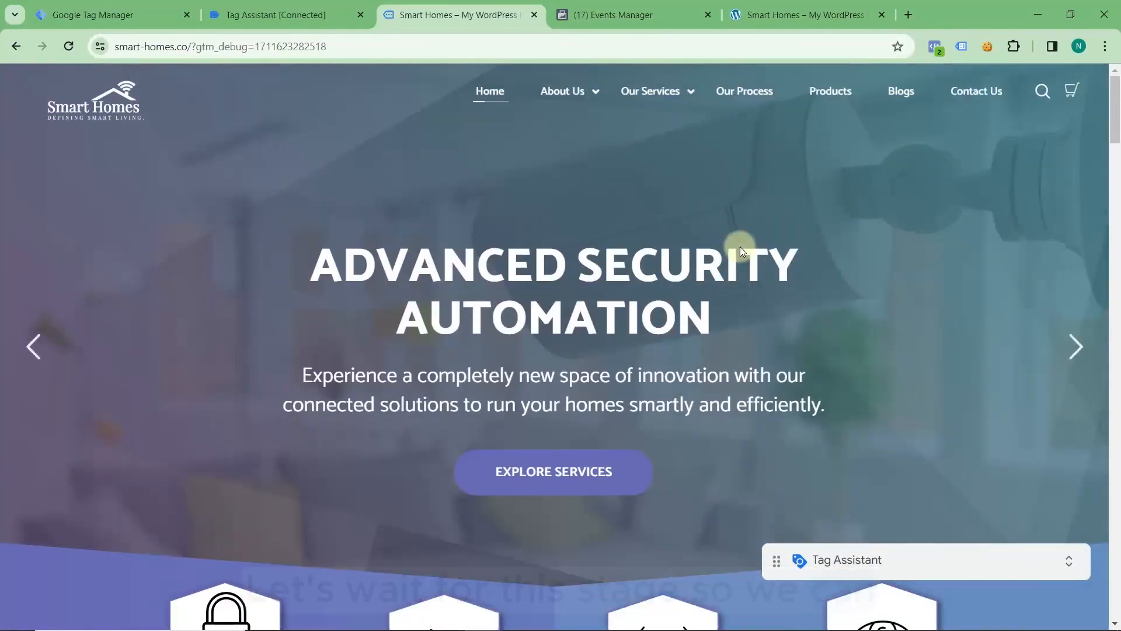
# Step: Switch to Tag Assistant, check which tags fired on the Scroll Depth event, and return to the previewed site
pyautogui.click(292, 14)
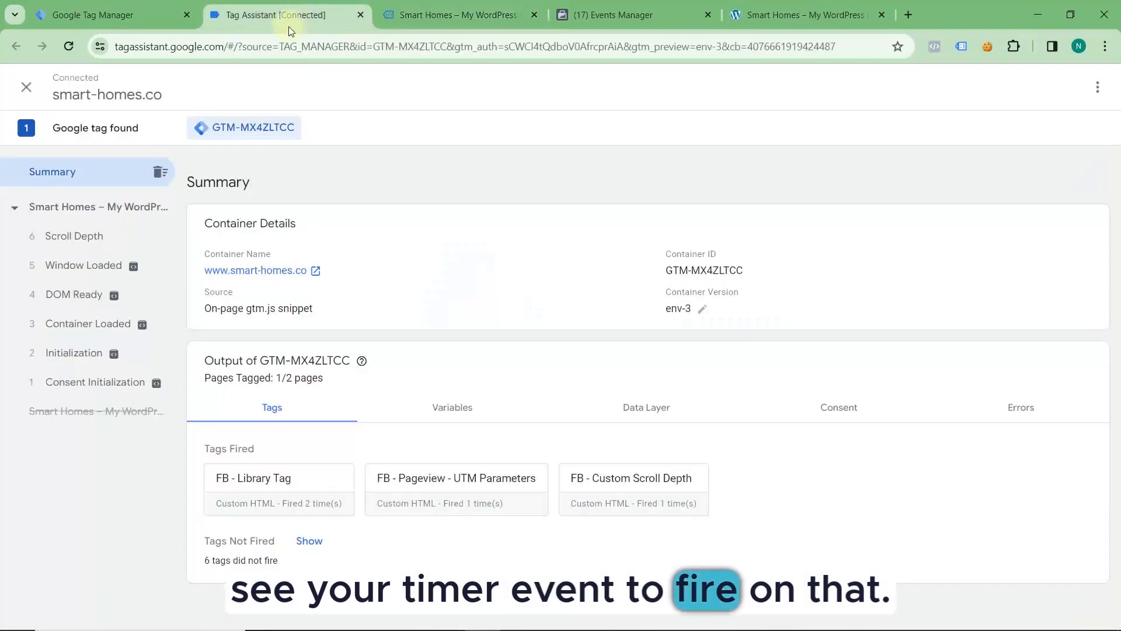
pyautogui.click(125, 241)
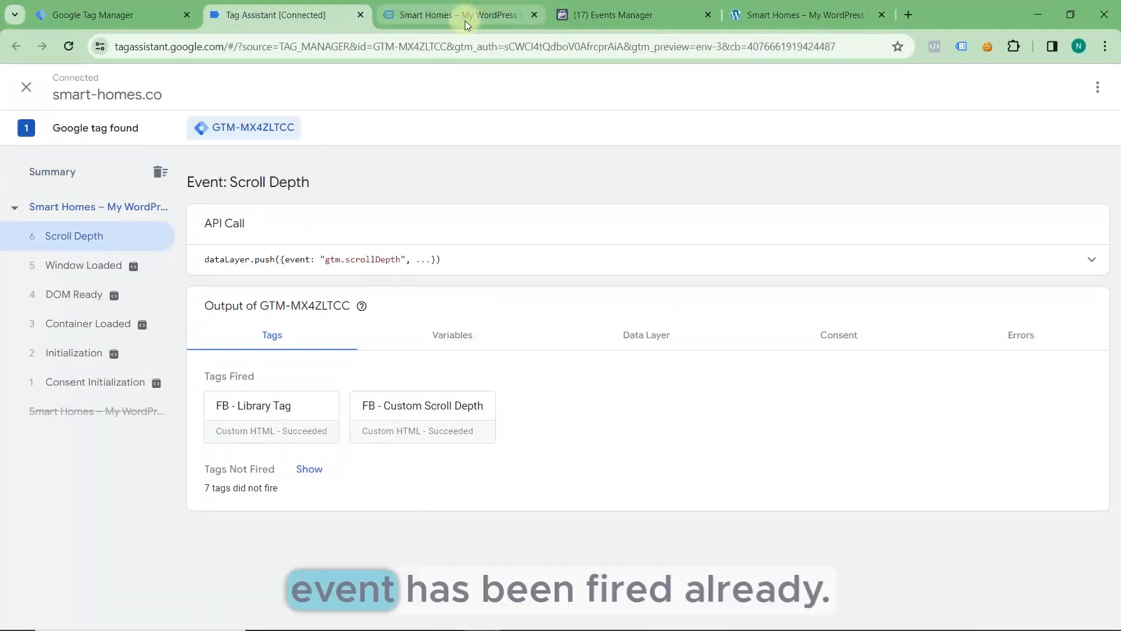
pyautogui.click(465, 19)
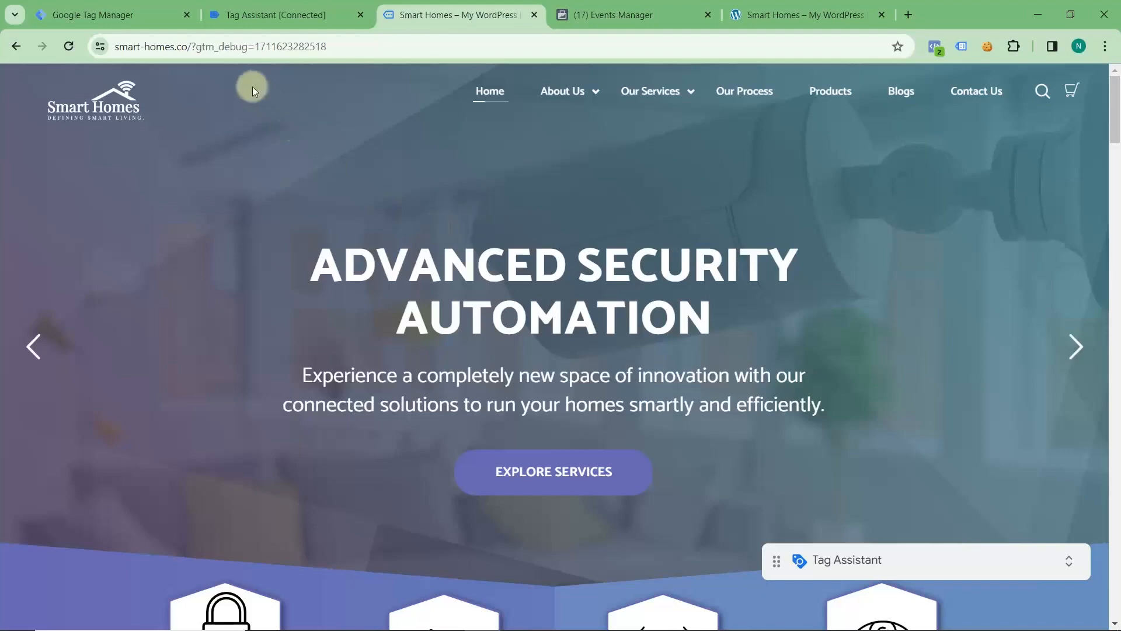
# Step: Switch to Google Tag Manager, open the container's tag list, and return to the previewed site
pyautogui.click(94, 22)
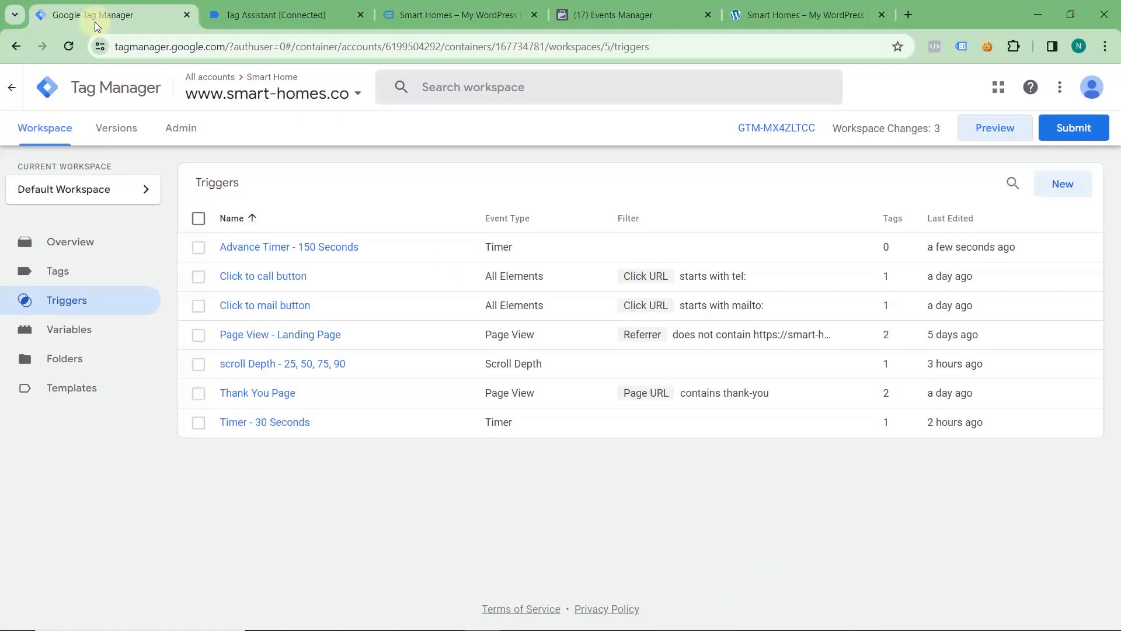
pyautogui.click(82, 270)
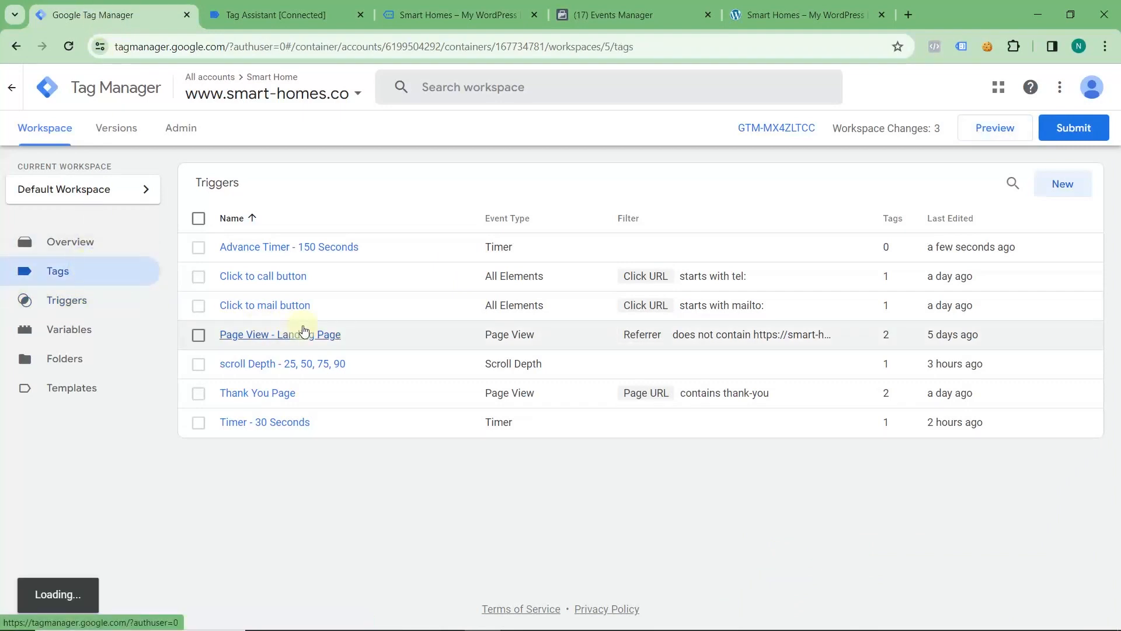
pyautogui.click(432, 19)
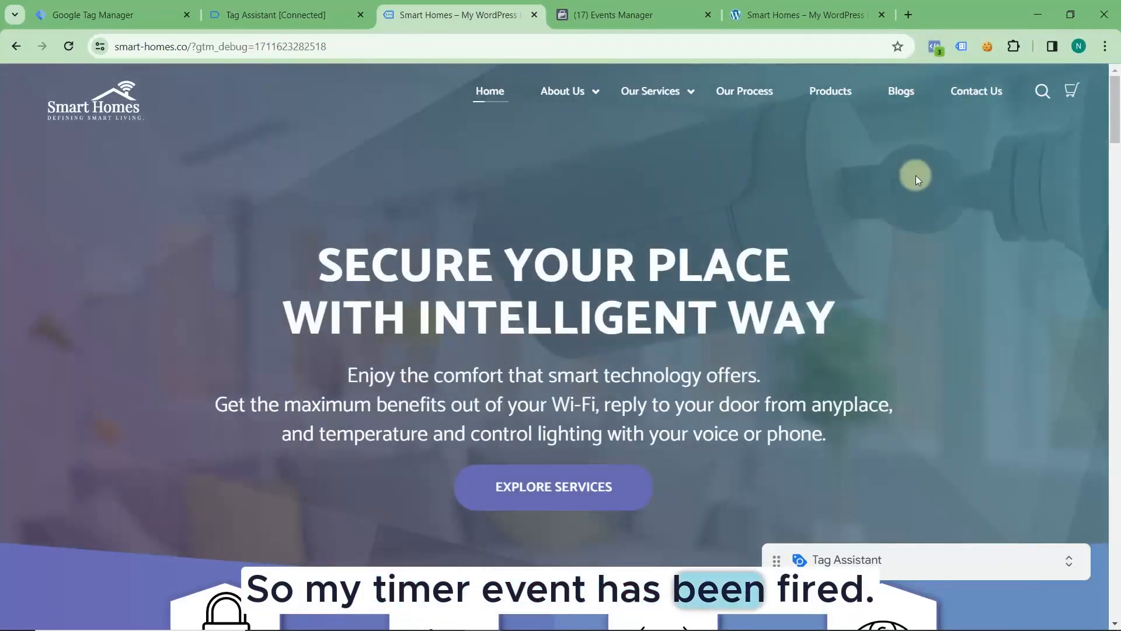
# Step: Switch to Tag Assistant and examine the fired tags and expanded API call details of the Timer events
pyautogui.click(249, 18)
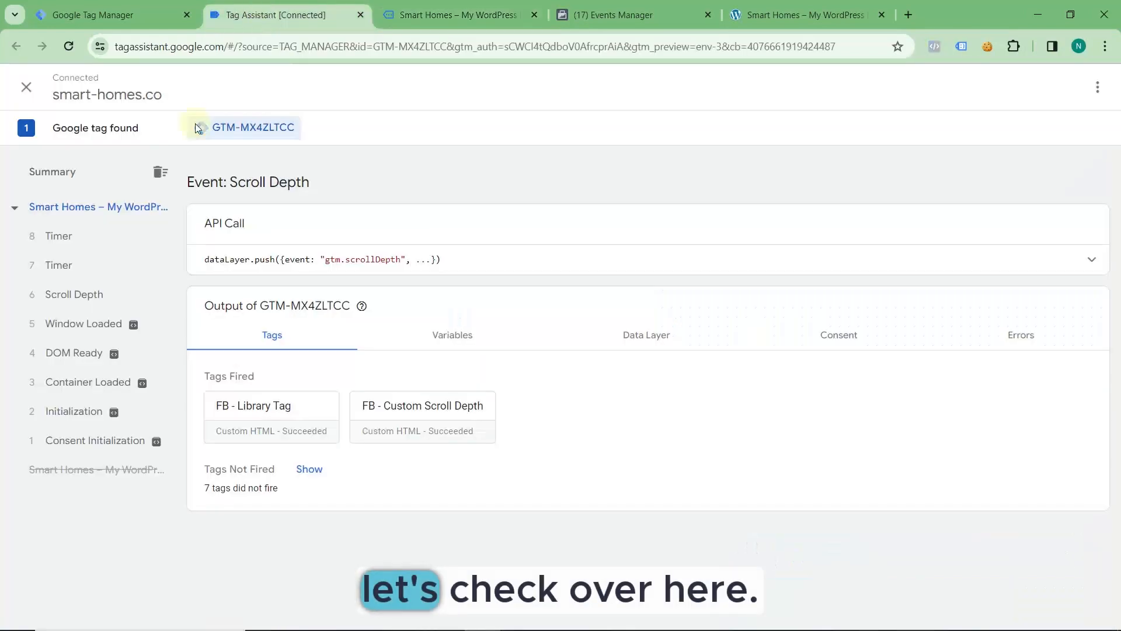
pyautogui.click(88, 270)
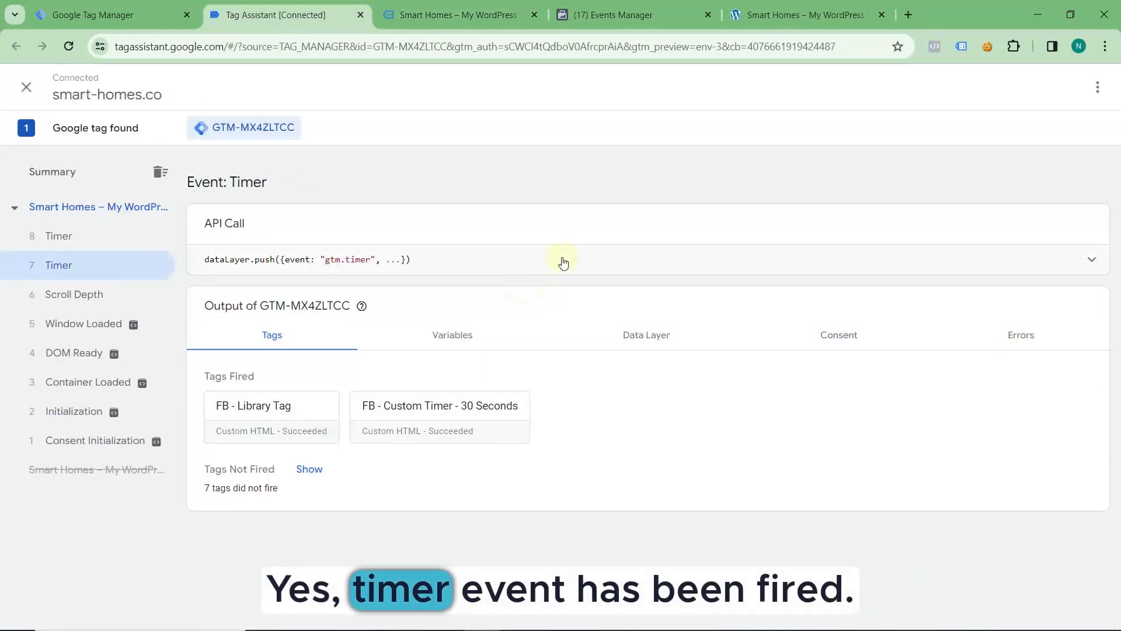
pyautogui.click(563, 261)
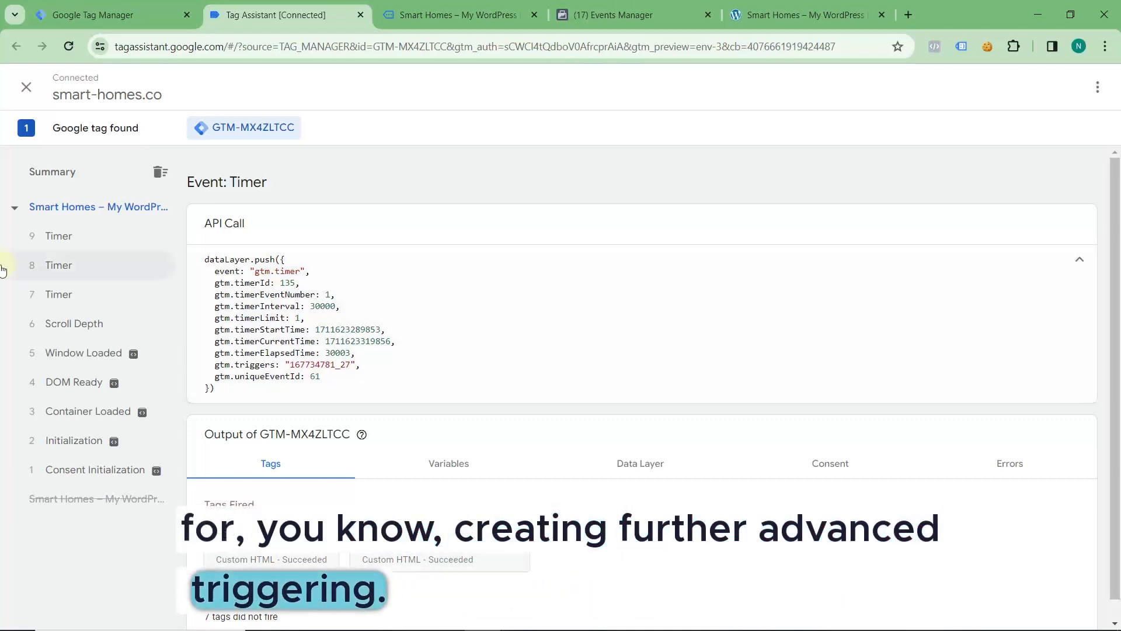
pyautogui.click(81, 269)
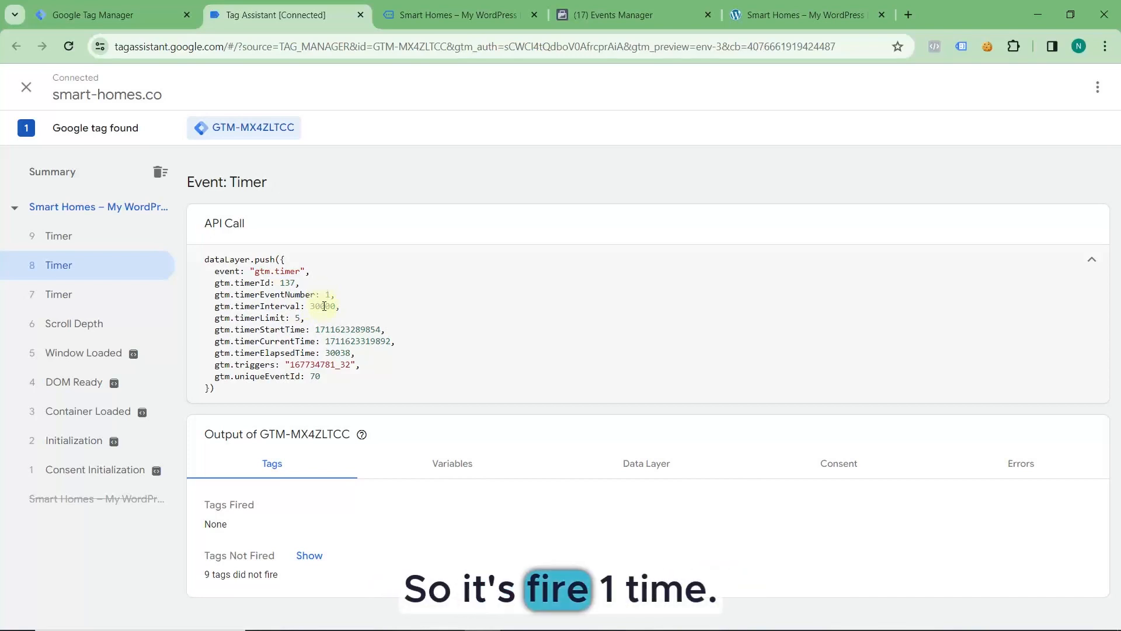
pyautogui.click(117, 239)
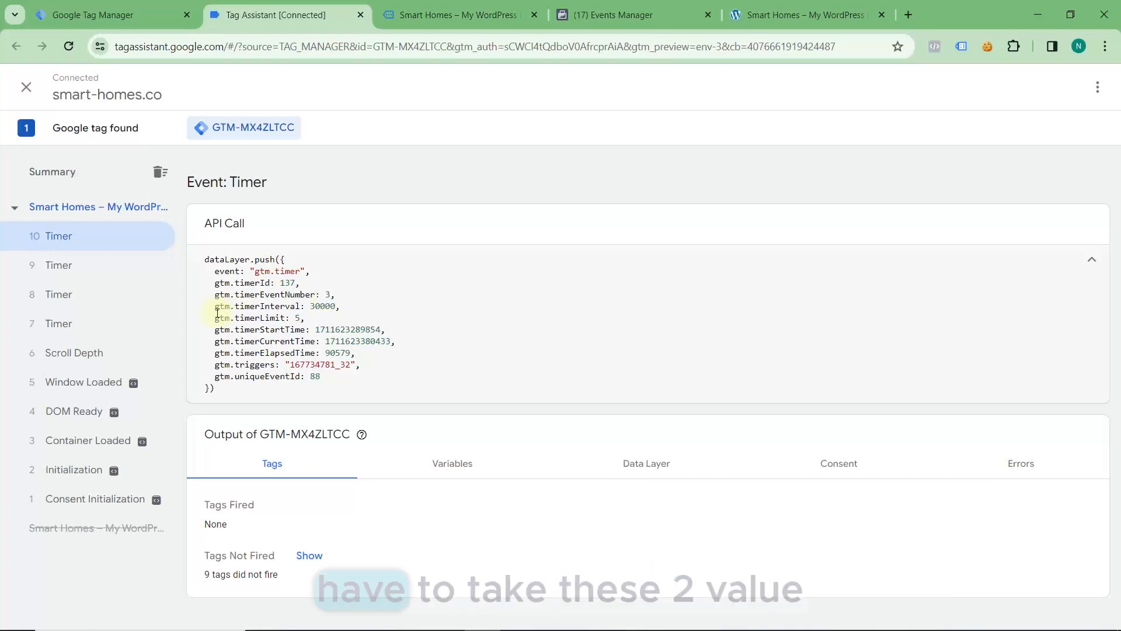
# Step: Copy the key gtm.timerInterval from the API call of the latest Timer event
pyautogui.moveTo(217, 308); pyautogui.dragTo(303, 310)
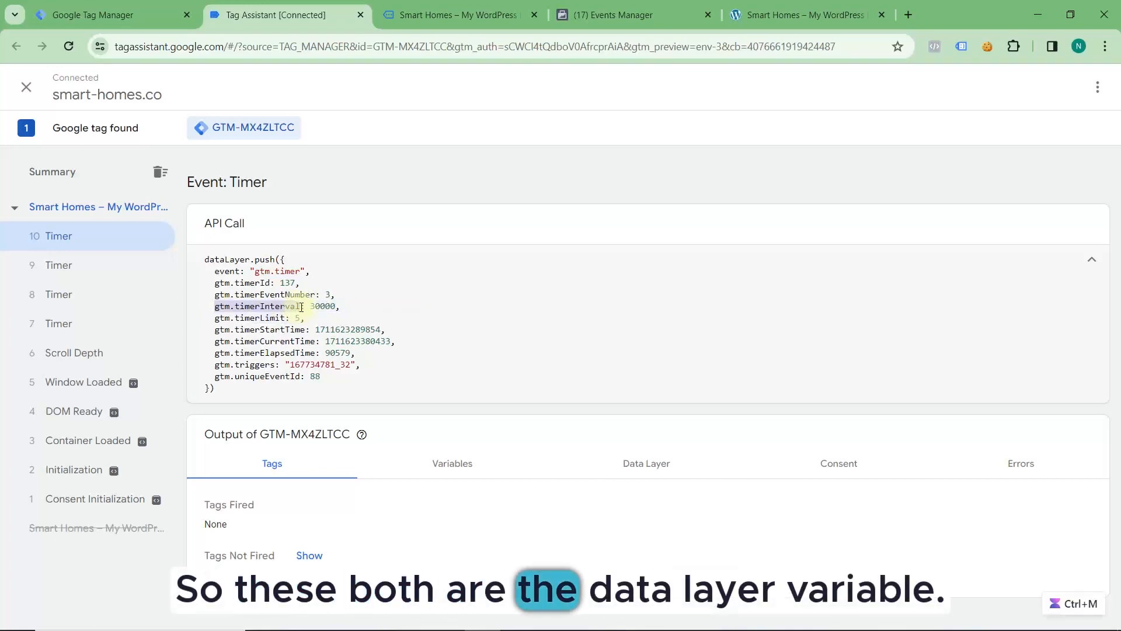
pyautogui.rightClick(295, 306)
pyautogui.click(310, 318)
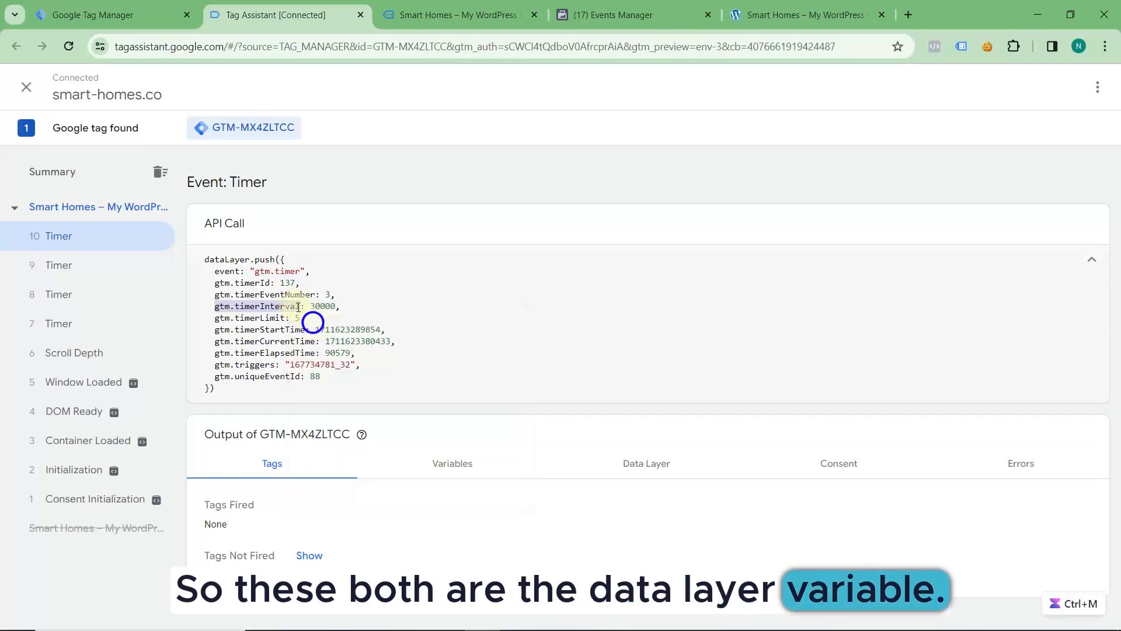
# Step: Switch to Google Tag Manager and review the container's built-in and user-defined variables
pyautogui.click(130, 24)
pyautogui.click(88, 329)
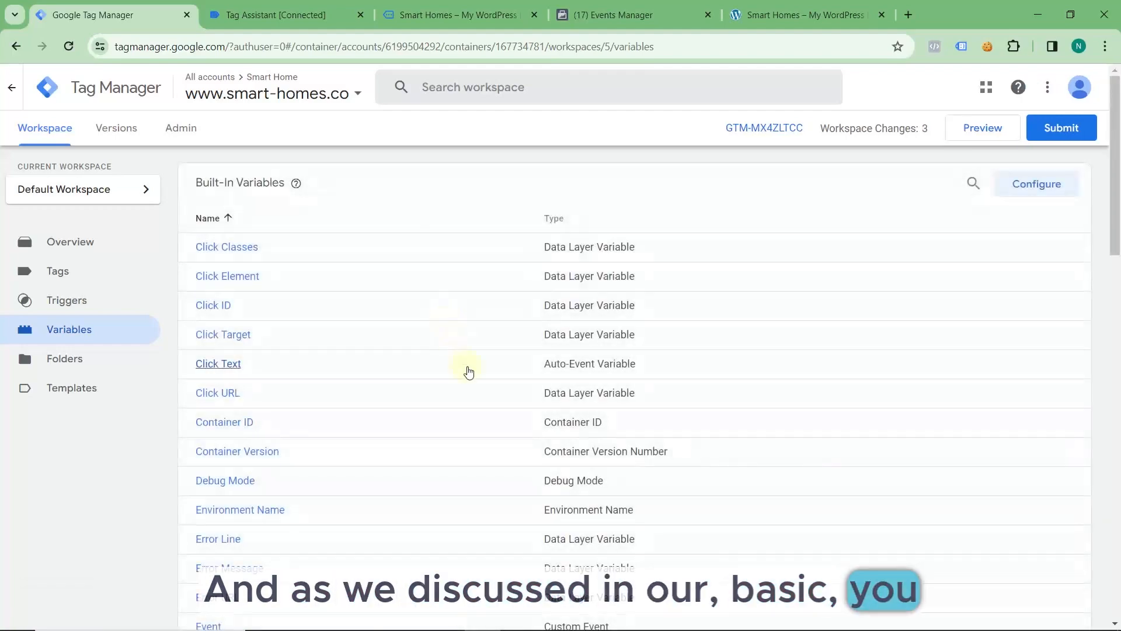
pyautogui.scroll(-15, 479, 390)
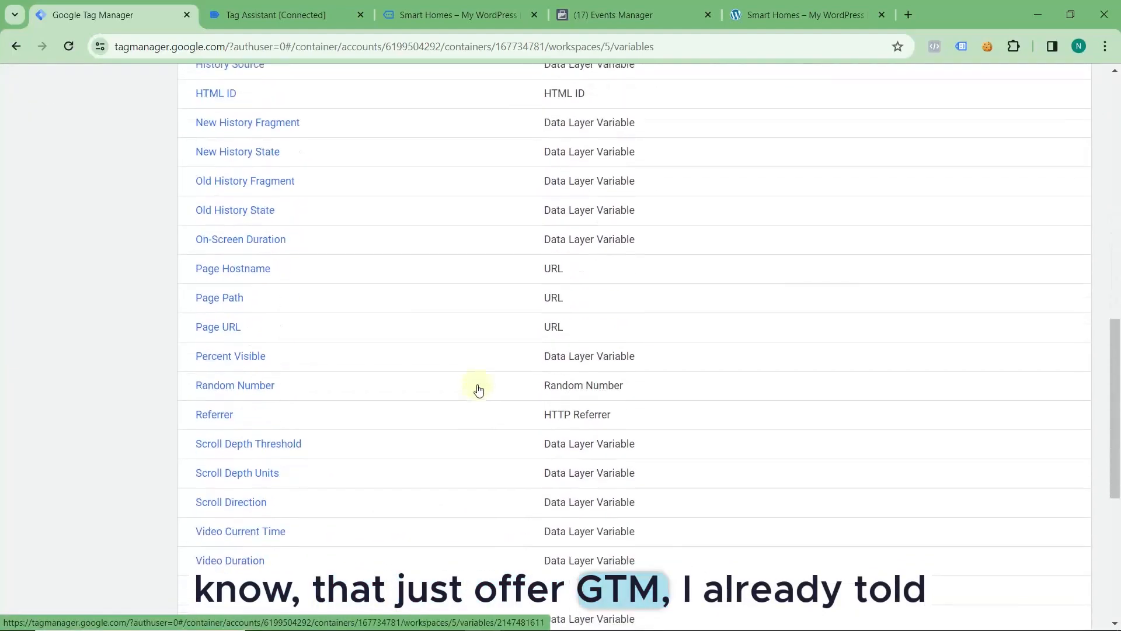
pyautogui.scroll(15, 479, 390)
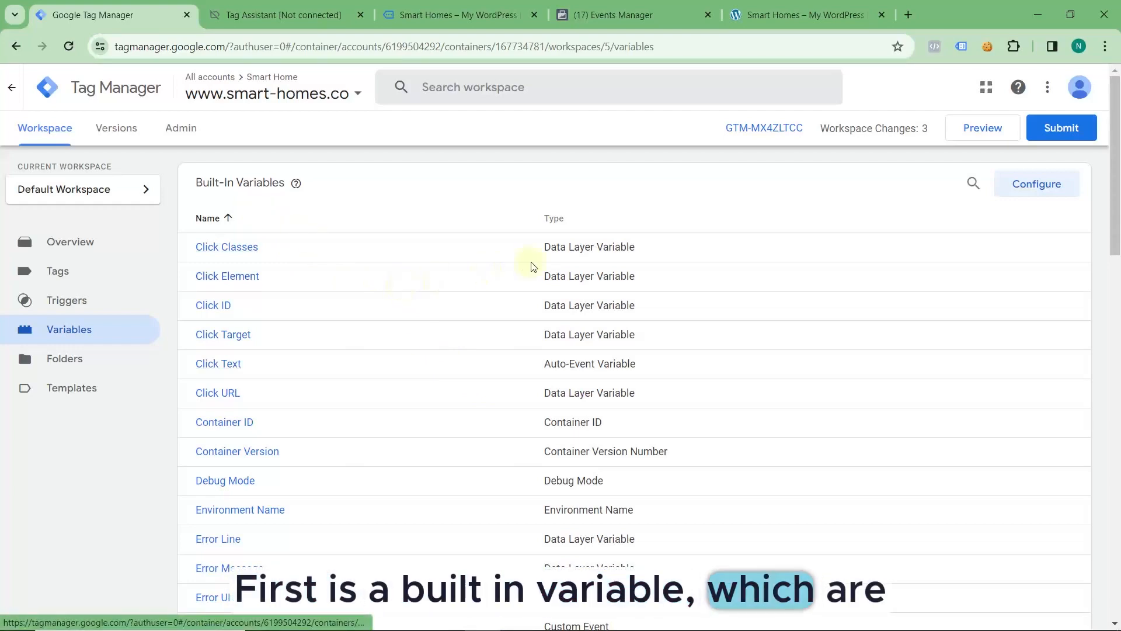
pyautogui.scroll(-18, 532, 318)
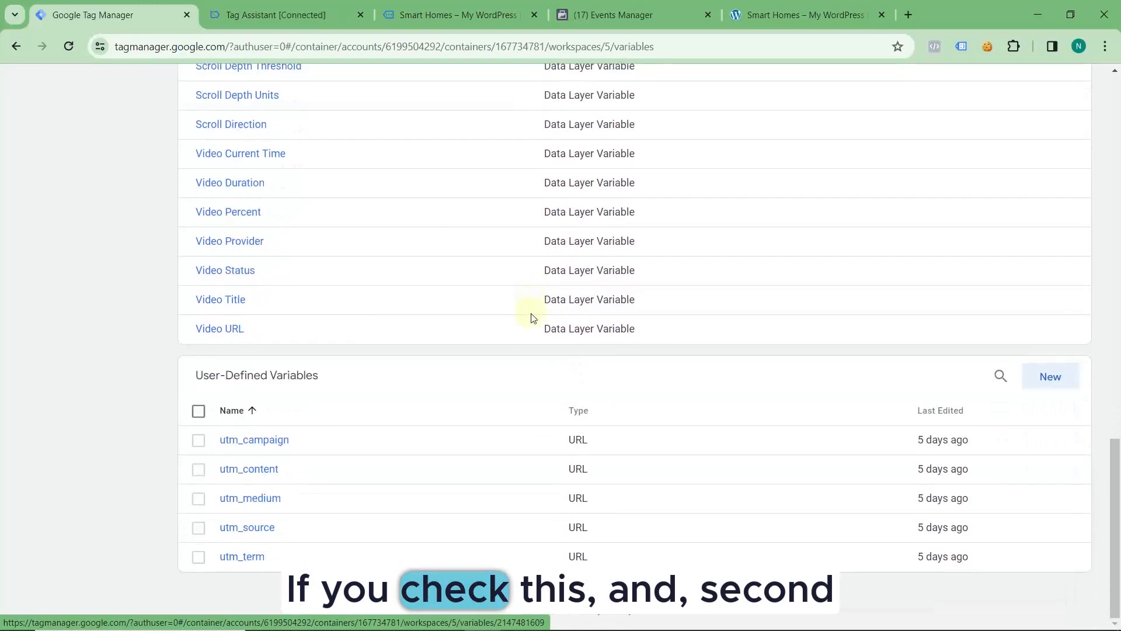
pyautogui.scroll(13, 532, 318)
pyautogui.scroll(-15, 532, 318)
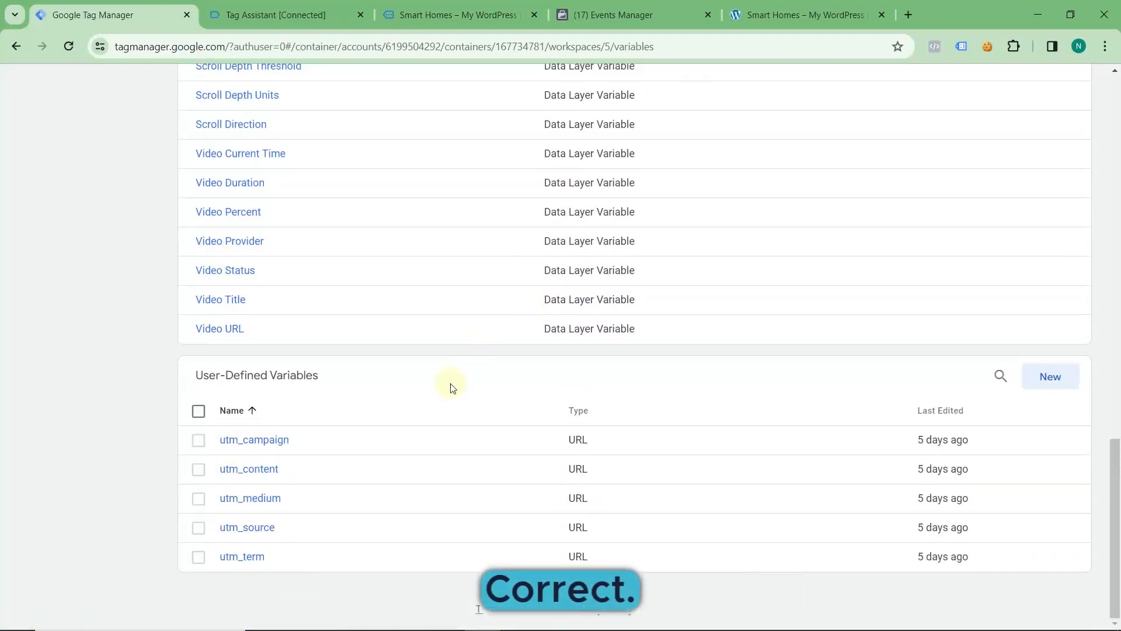
pyautogui.scroll(20, 451, 386)
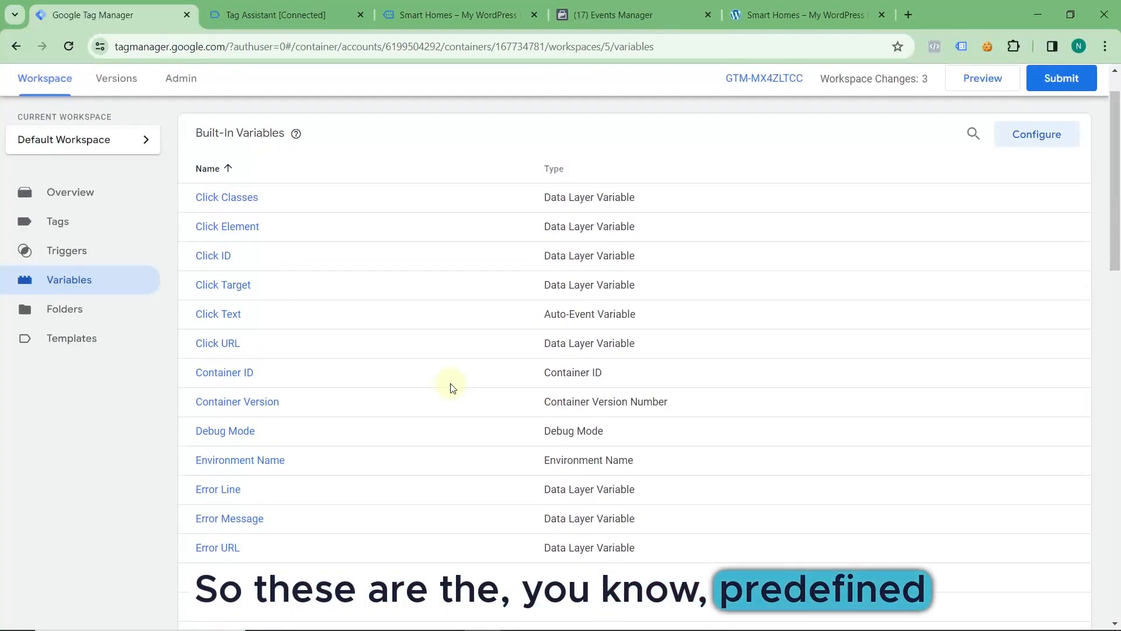
pyautogui.scroll(-3, 472, 341)
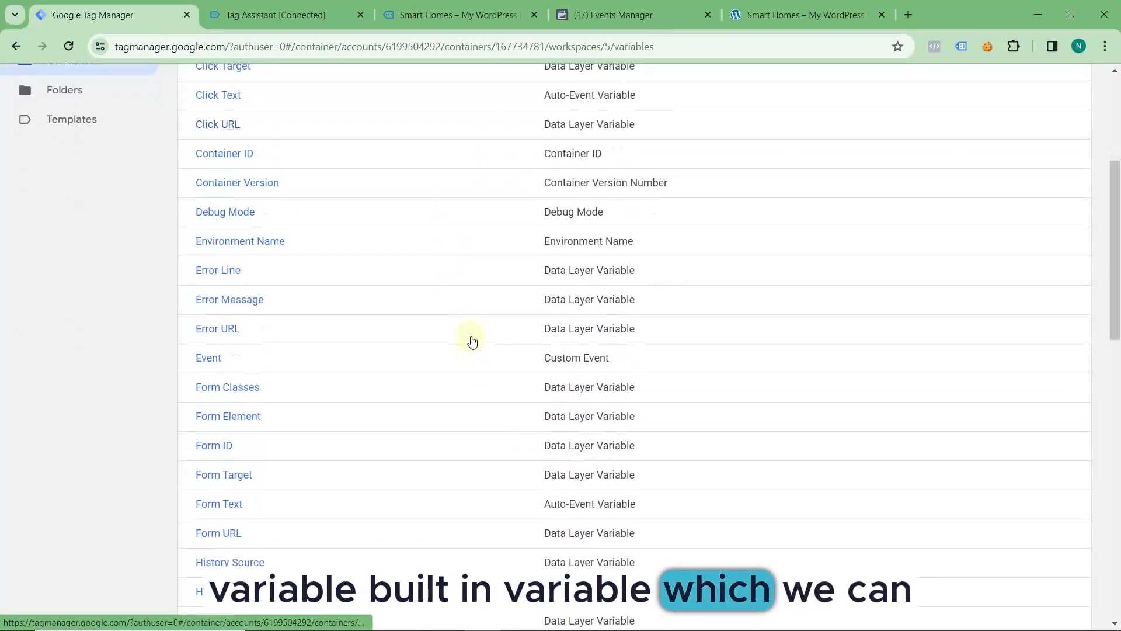
pyautogui.scroll(-3, 472, 341)
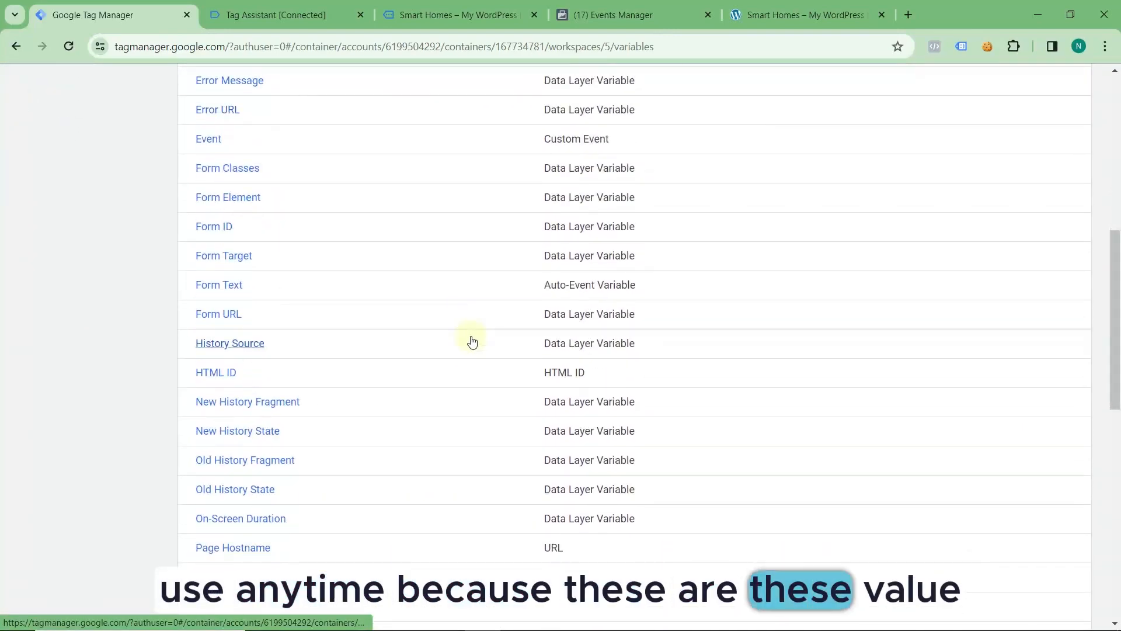
pyautogui.scroll(-4, 472, 341)
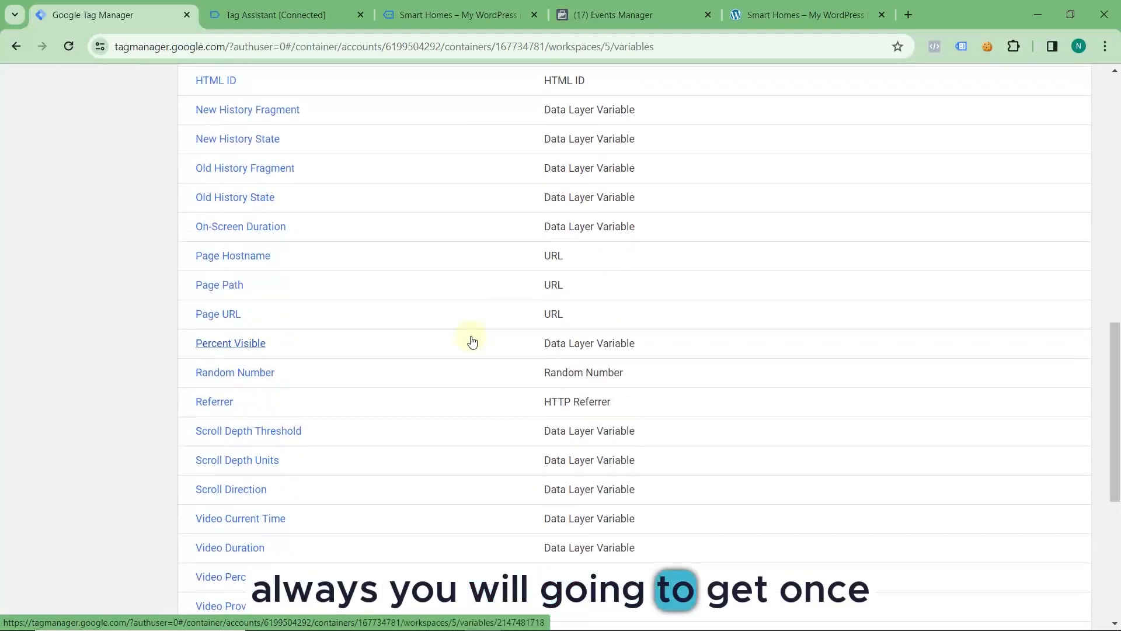
pyautogui.scroll(9, 472, 341)
pyautogui.scroll(-3, 472, 341)
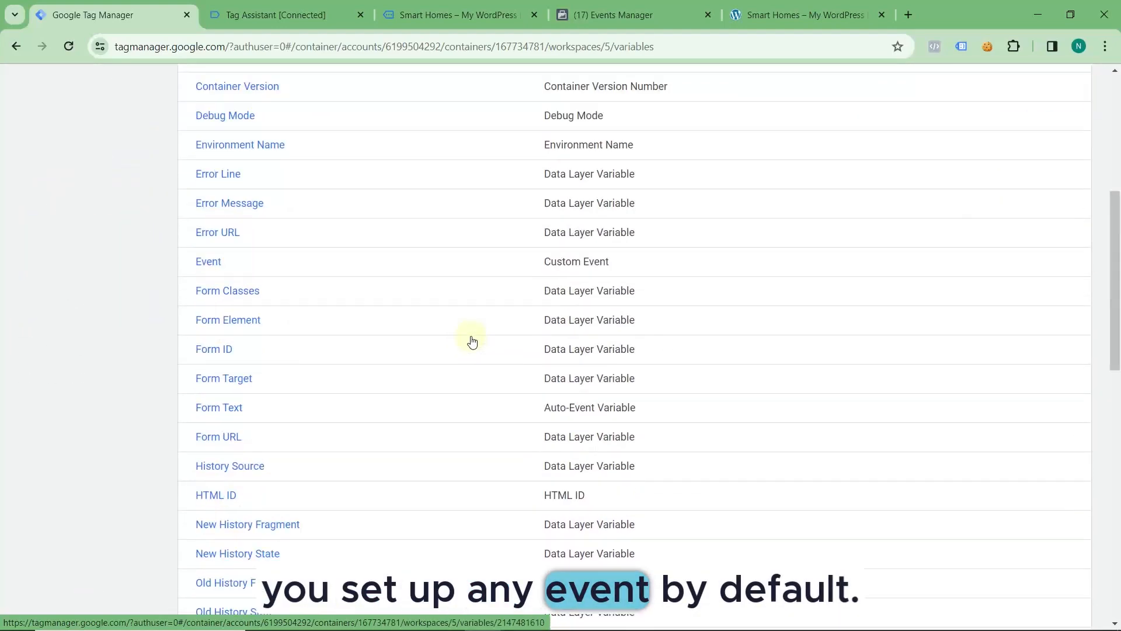
pyautogui.scroll(-10, 472, 341)
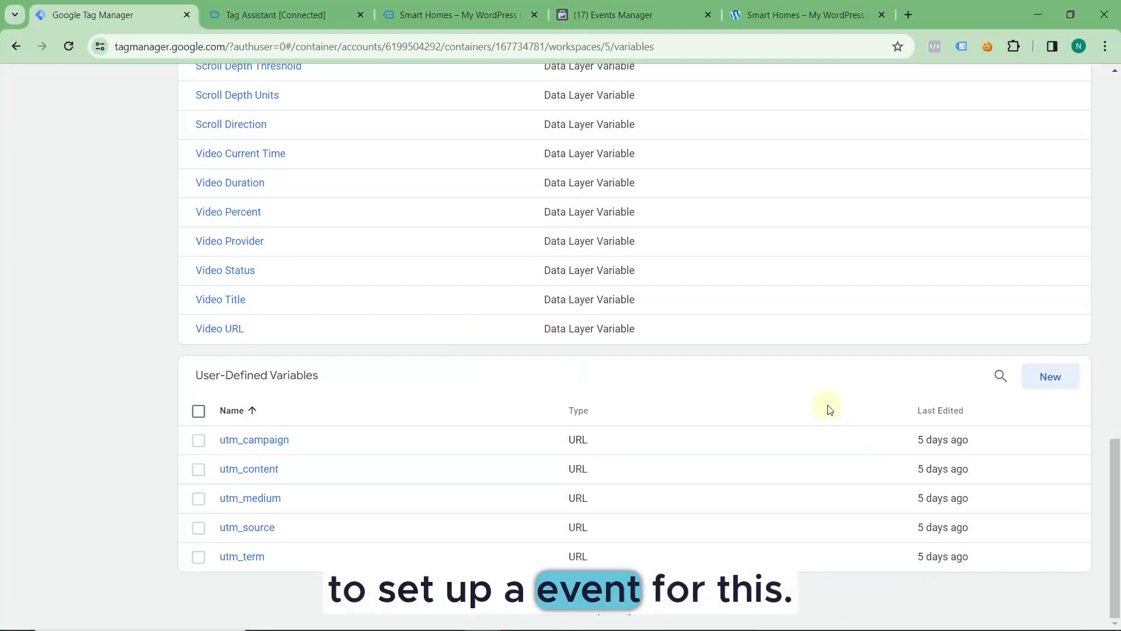
# Step: Start a new user-defined variable of type Data Layer Variable with the data layer variable name gtm.timerInterval
pyautogui.click(1051, 376)
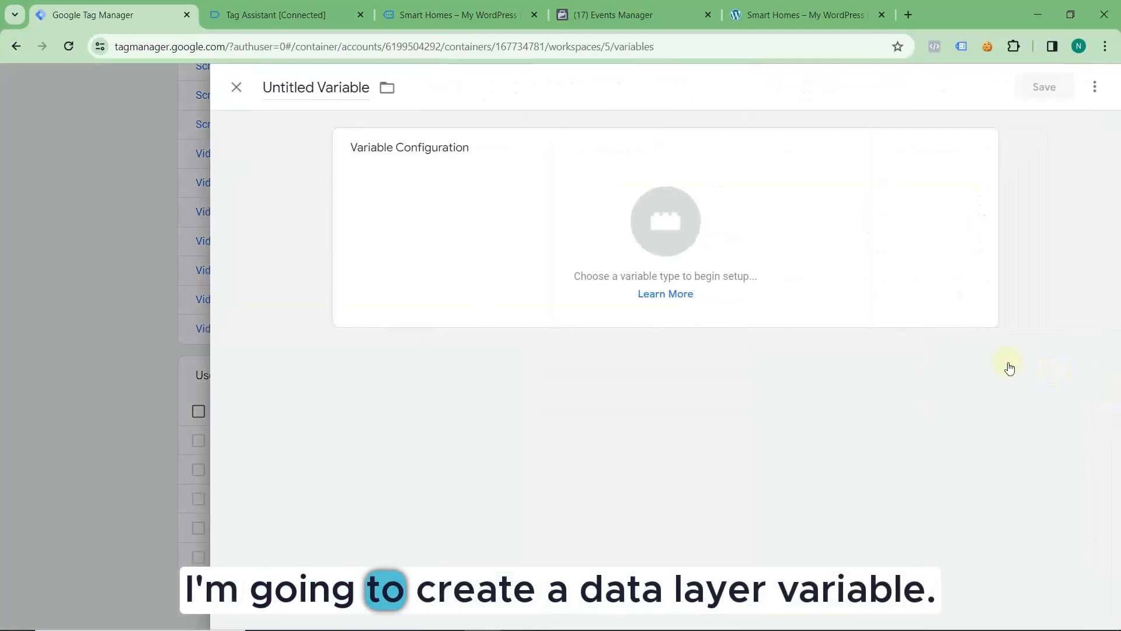
pyautogui.click(577, 236)
pyautogui.scroll(-3, 835, 354)
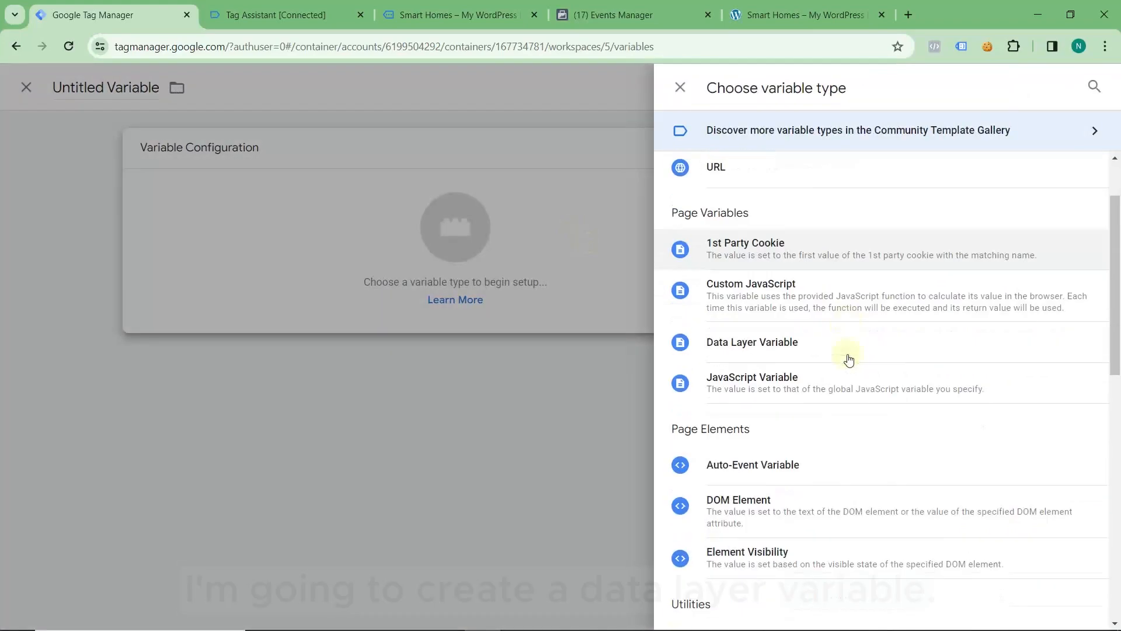
pyautogui.click(778, 286)
pyautogui.click(464, 302)
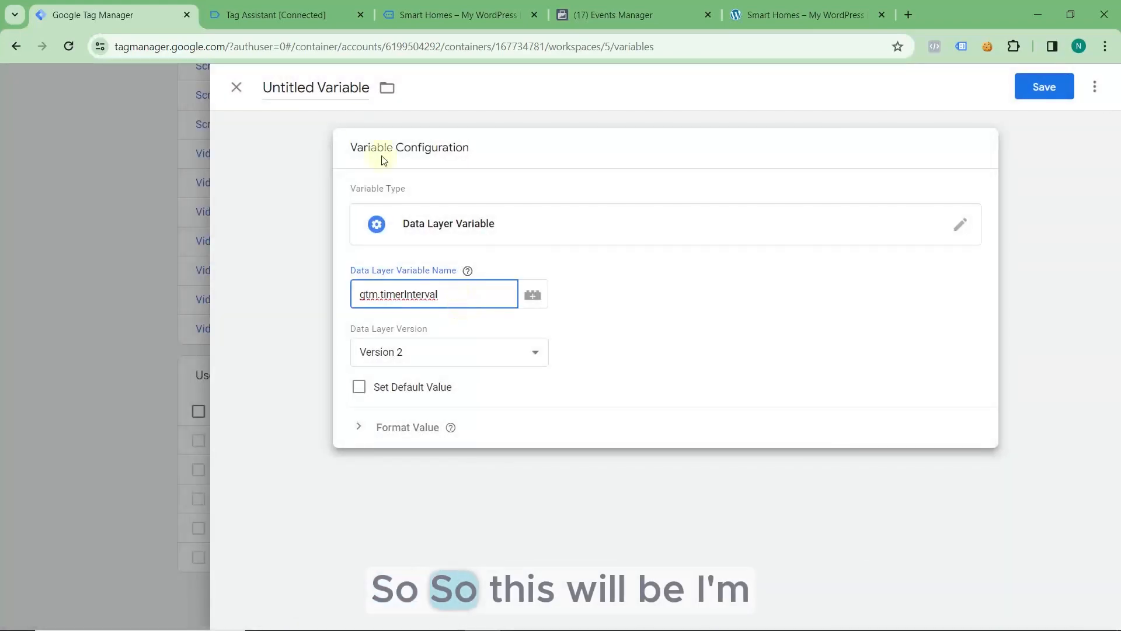
# Step: Name the new data layer variable "dlv - gtm.timerInterval" and save it
pyautogui.click(338, 85)
pyautogui.write('dl')
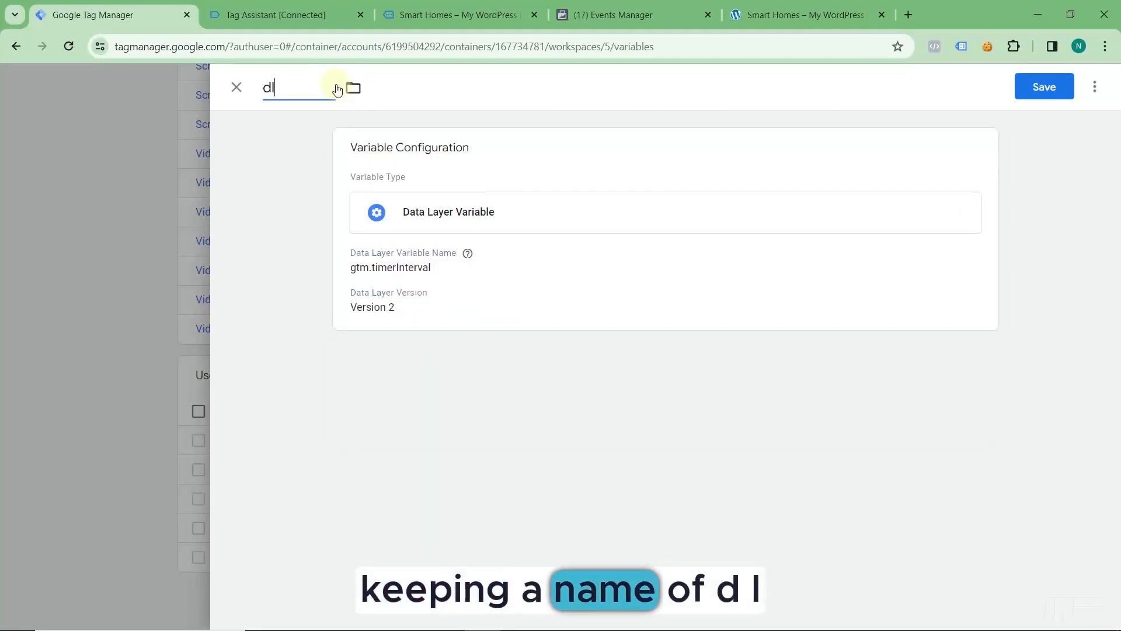
pyautogui.write('v -')
pyautogui.hotkey('ctrl', 'v')
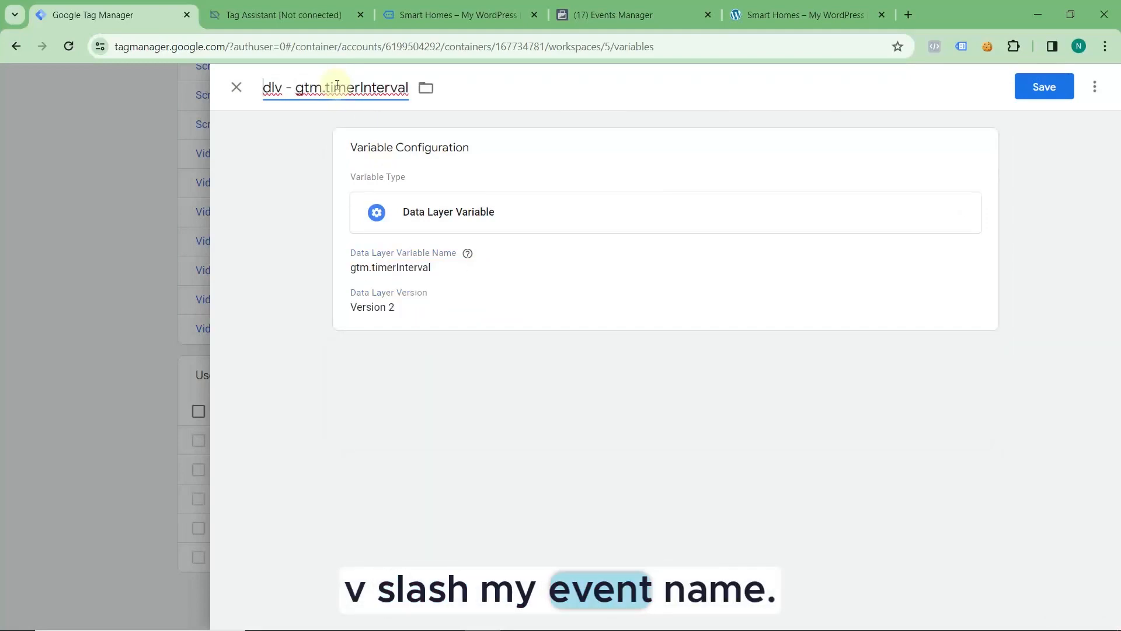
pyautogui.click(1038, 100)
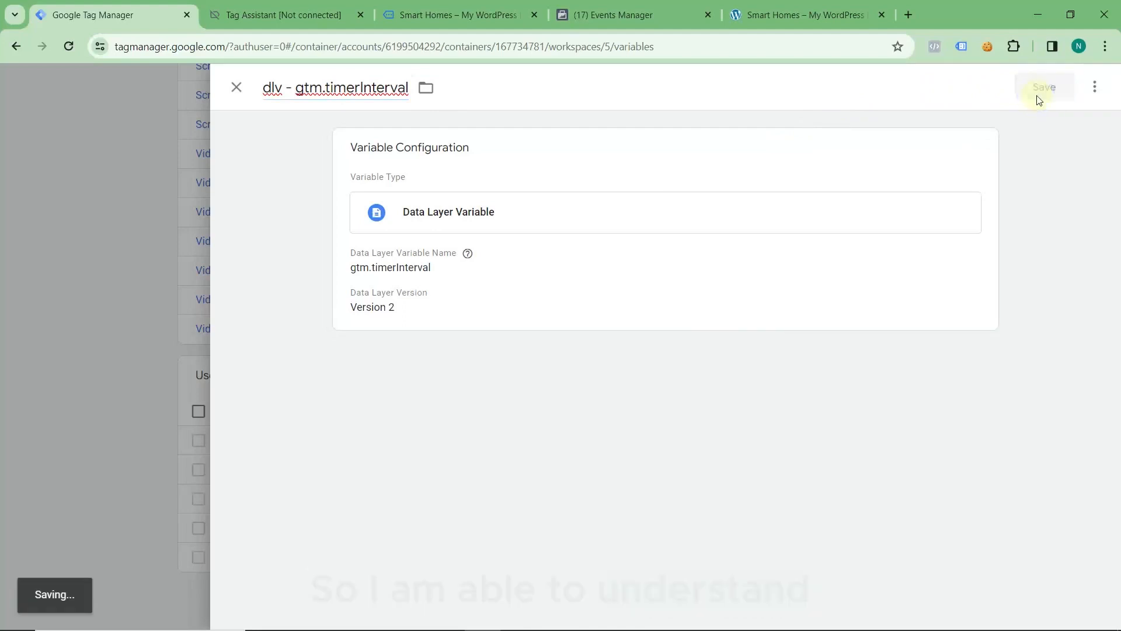
# Step: Switch to Tag Assistant and copy the key gtm.timerEventNumber from the API call of the open Timer event
pyautogui.click(327, 14)
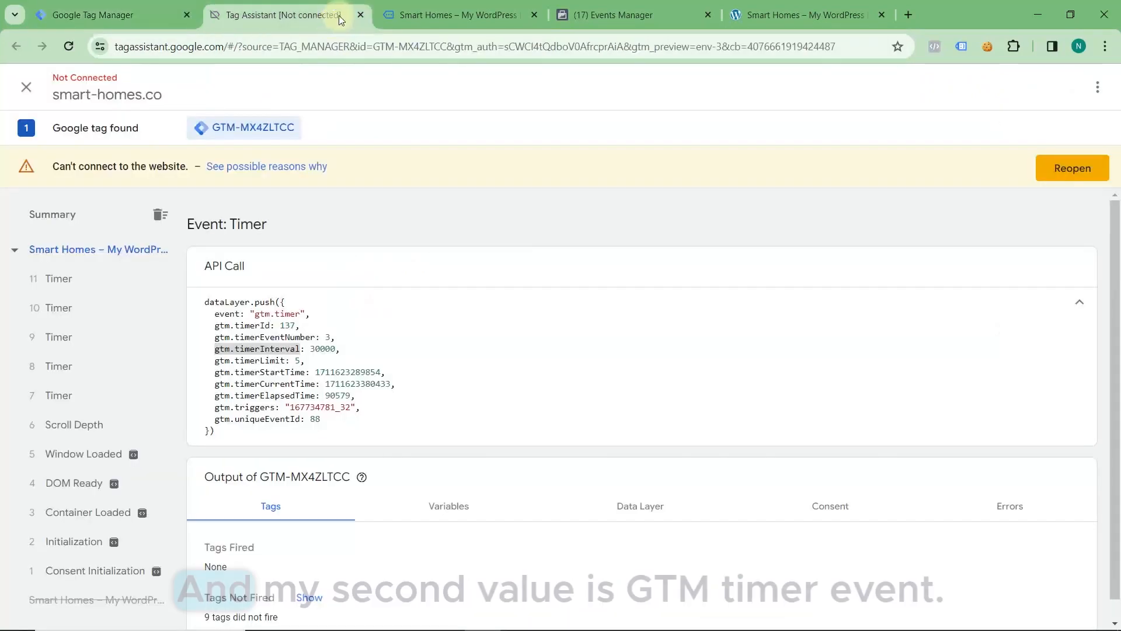
pyautogui.moveTo(215, 337); pyautogui.dragTo(299, 334)
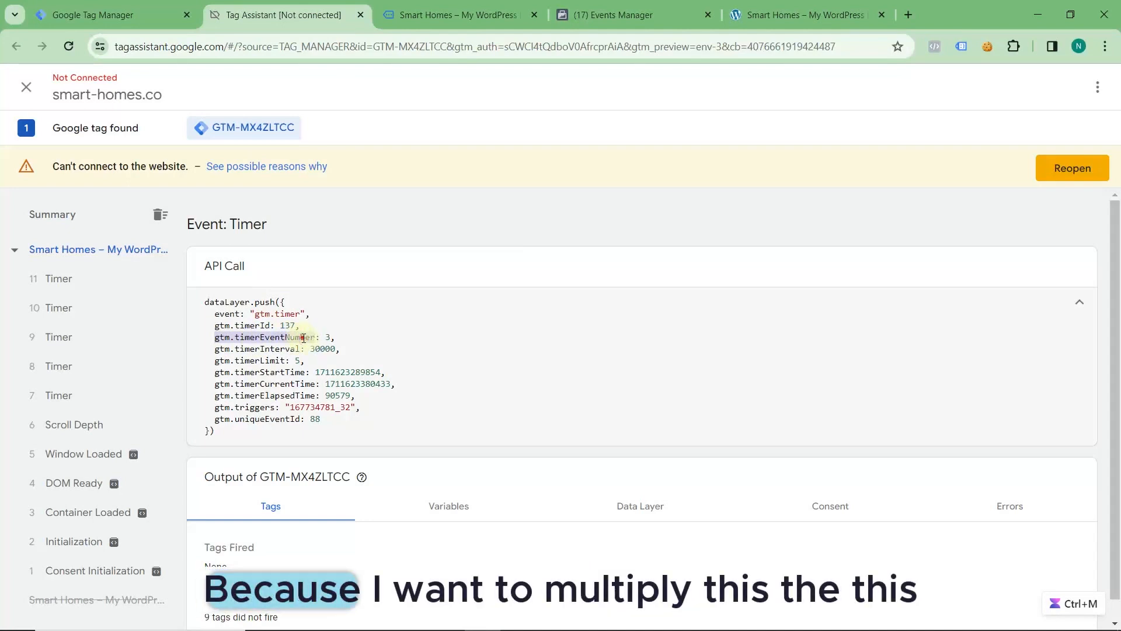
pyautogui.rightClick(309, 342)
pyautogui.click(317, 349)
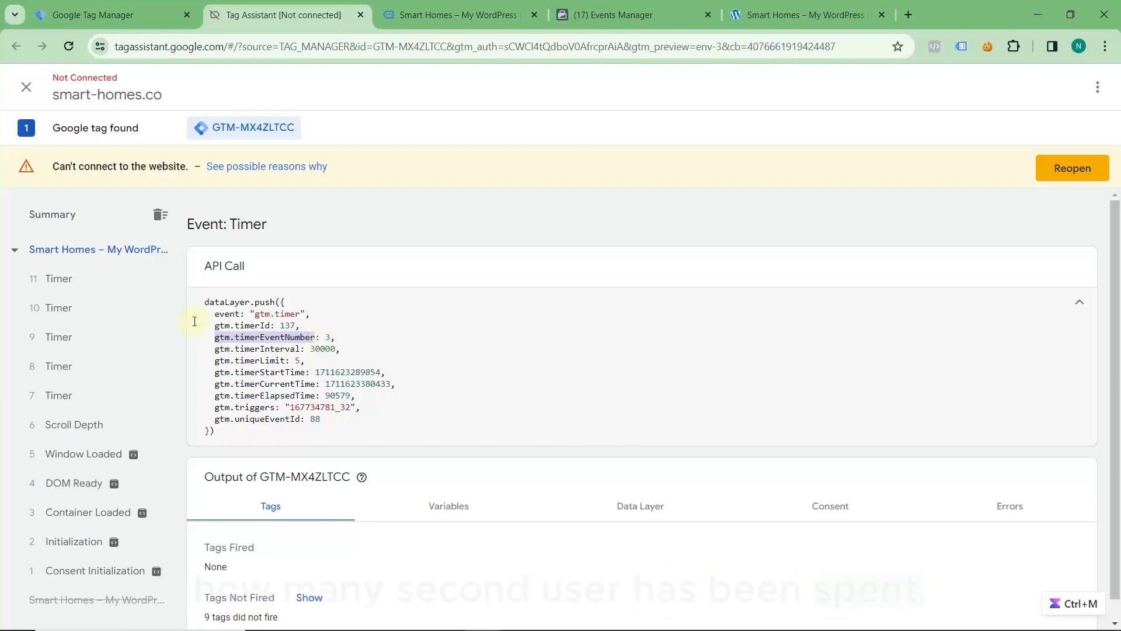
# Step: Examine the API calls of the most recent Timer events, checking back on the previewed site and the list of user-defined variables
pyautogui.click(98, 317)
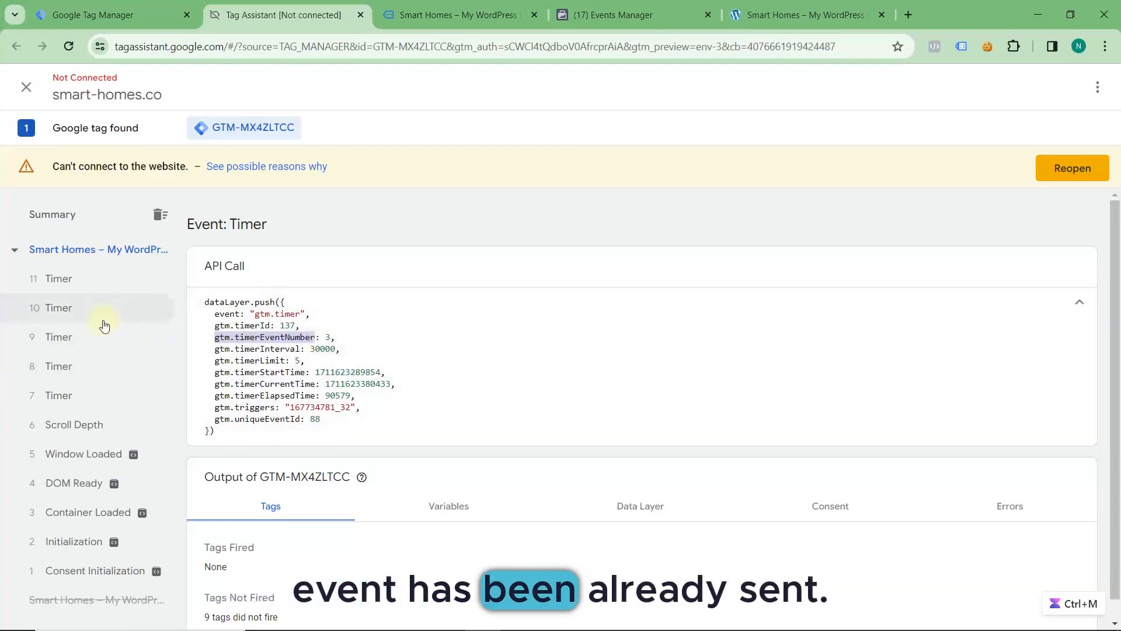
pyautogui.click(80, 286)
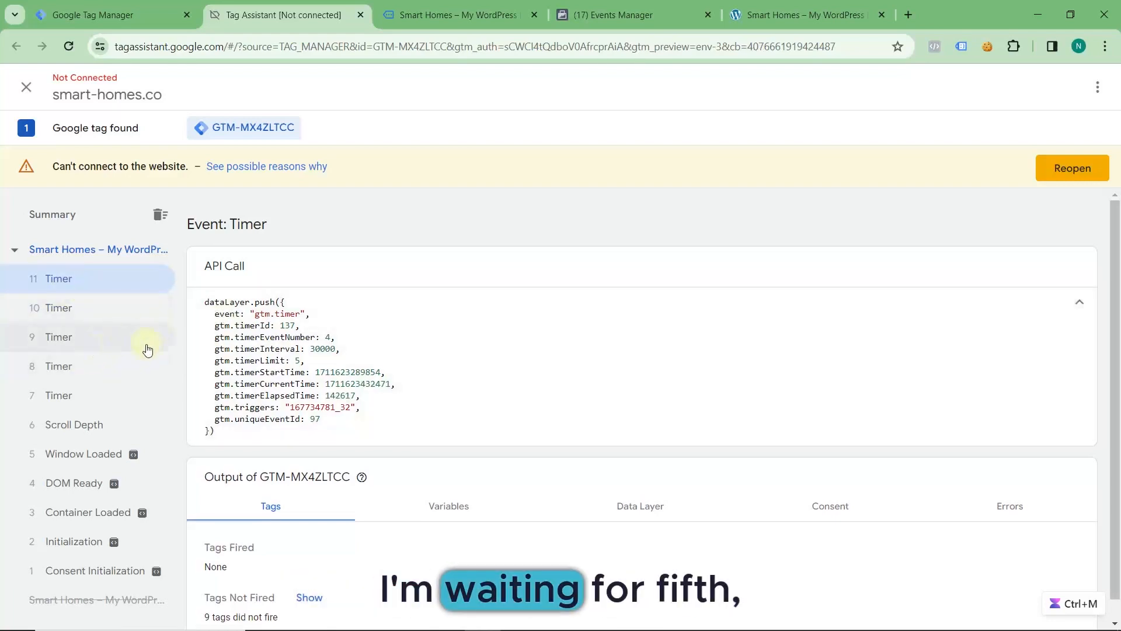
pyautogui.click(139, 20)
pyautogui.click(251, 16)
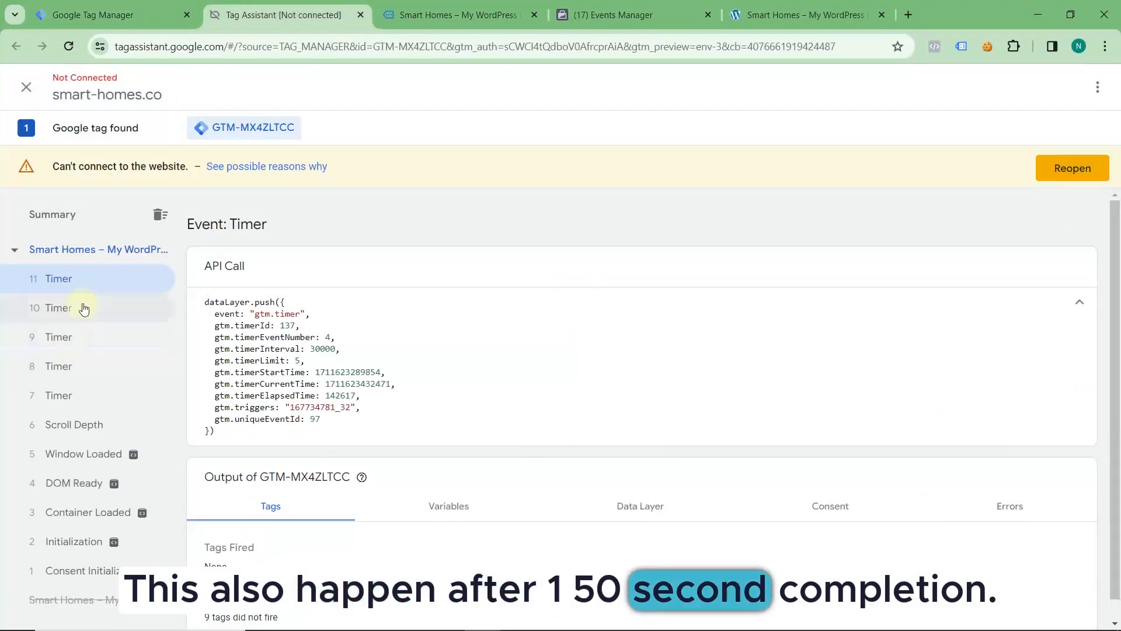
pyautogui.click(88, 17)
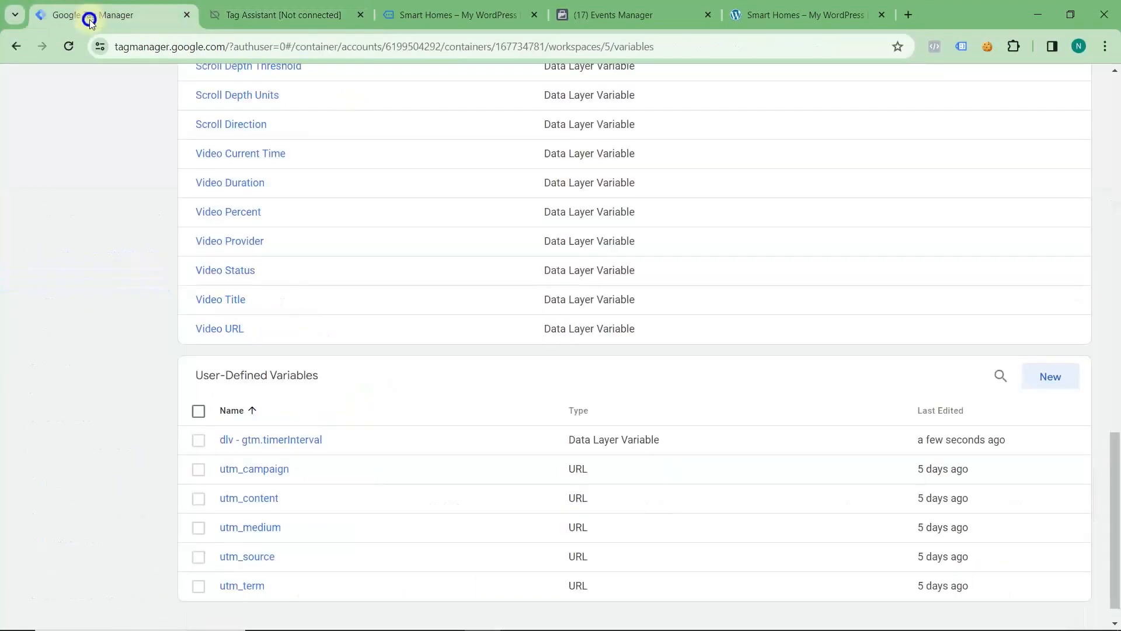
pyautogui.click(292, 17)
pyautogui.click(444, 16)
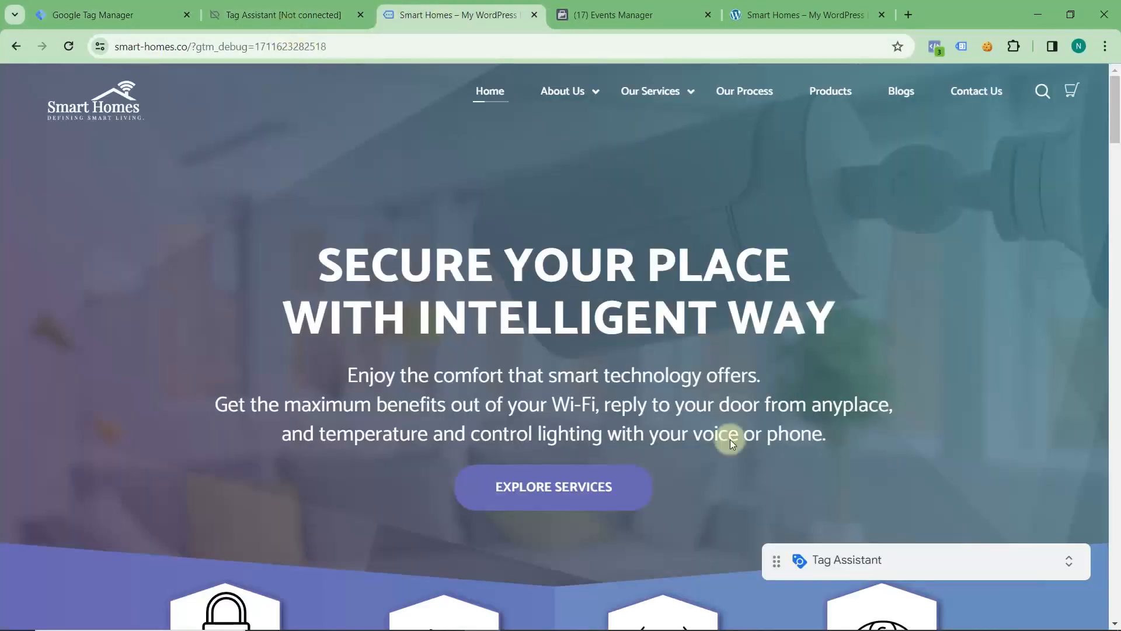
pyautogui.click(285, 16)
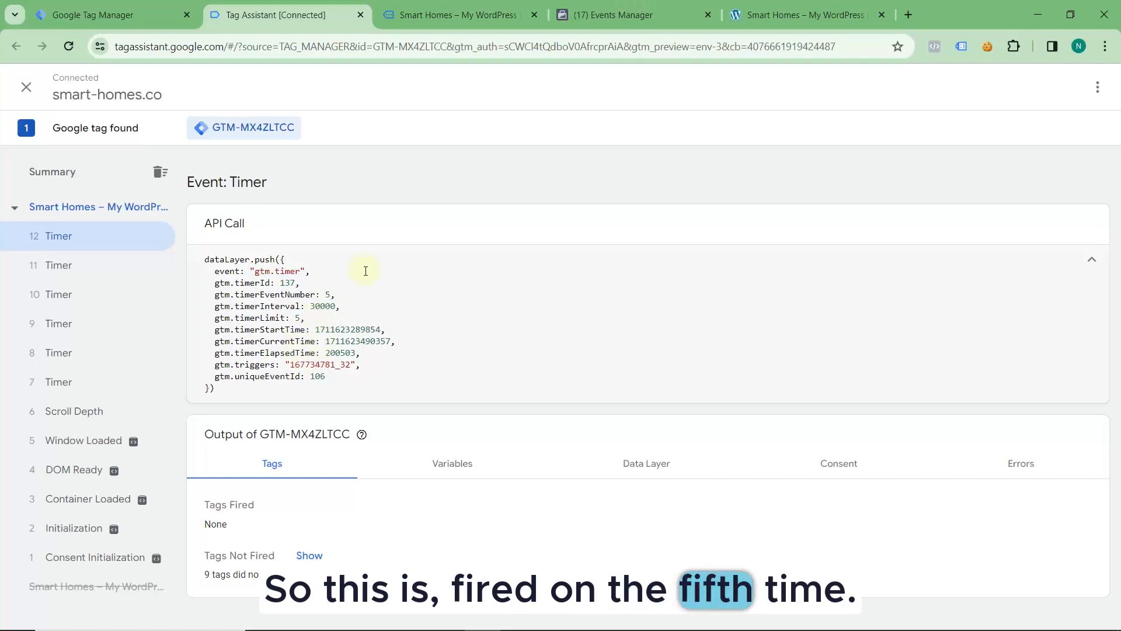
pyautogui.click(444, 17)
pyautogui.click(240, 17)
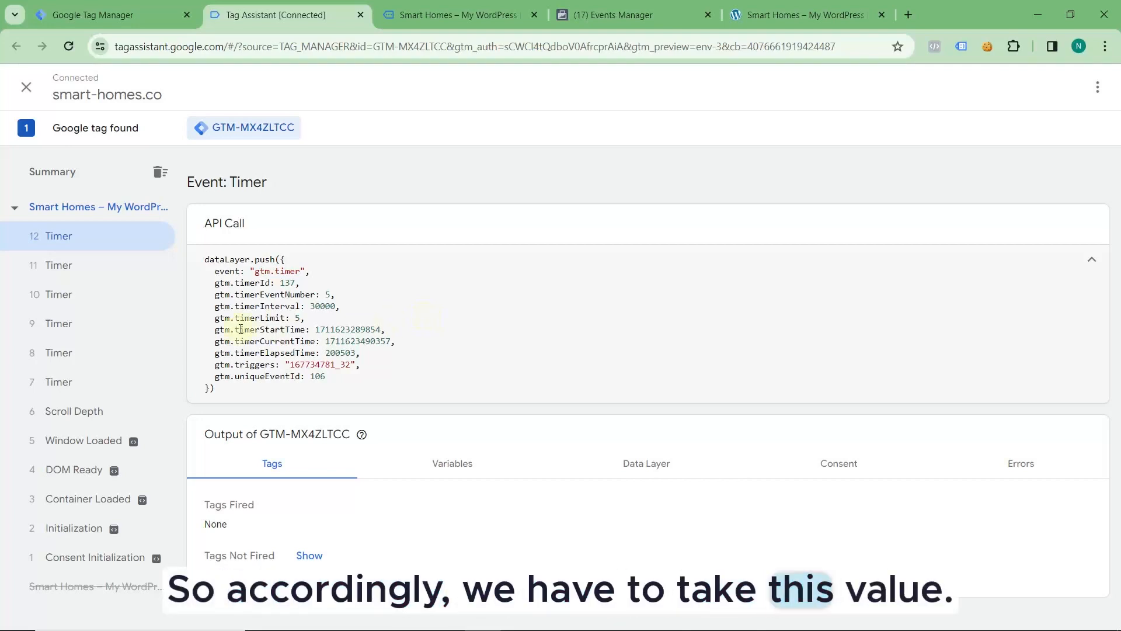
pyautogui.click(159, 21)
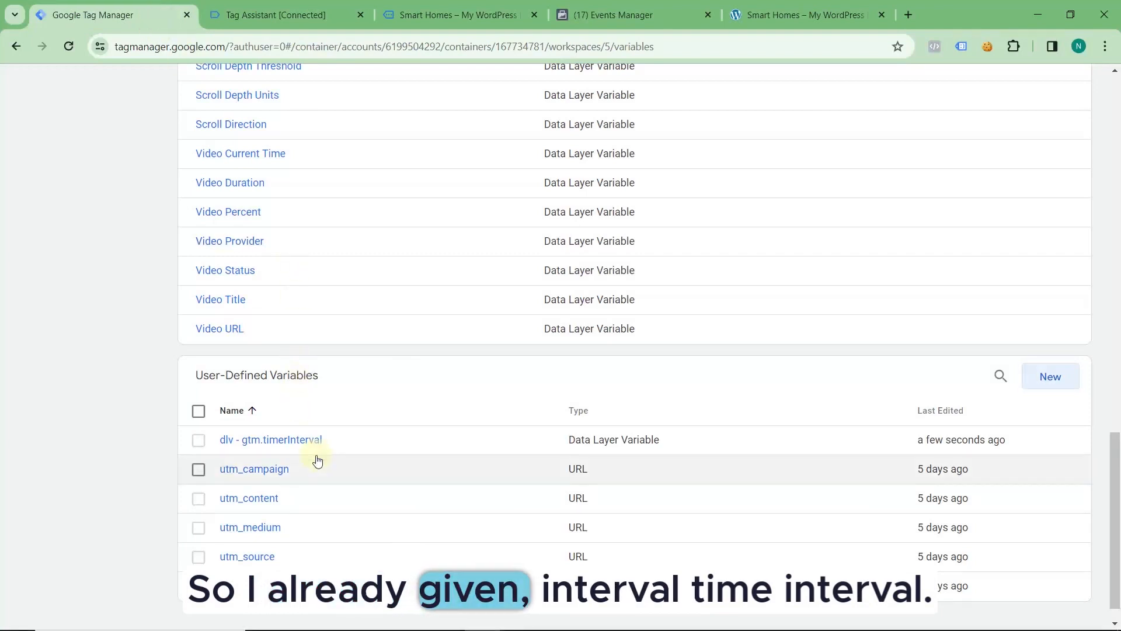
# Step: Switch to Tag Assistant and copy the key gtm.timerEventNumber from the API call of Timer event 12
pyautogui.click(283, 14)
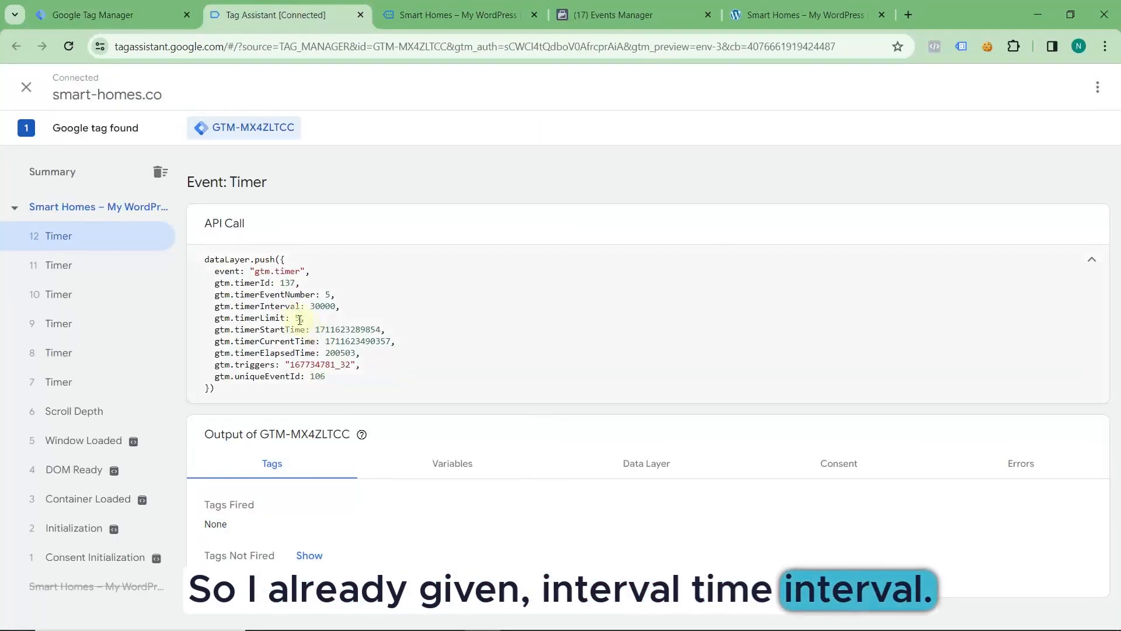
pyautogui.moveTo(214, 294); pyautogui.dragTo(315, 297)
pyautogui.rightClick(315, 296)
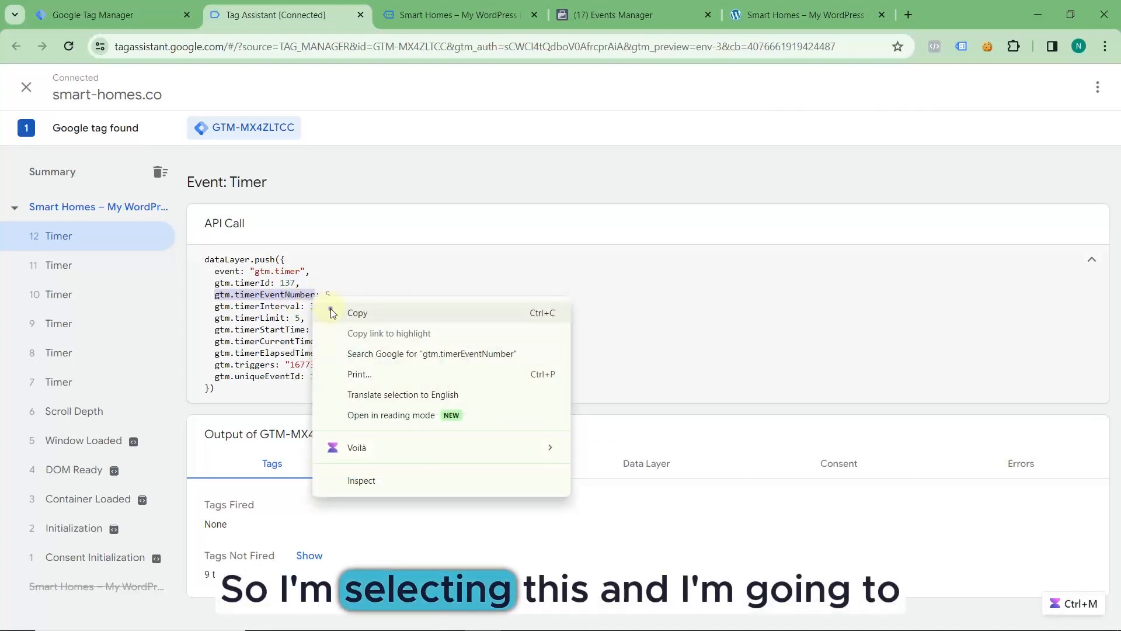
pyautogui.click(333, 313)
# Step: Switch to Google Tag Manager and start another user-defined Data Layer Variable with the data layer variable name gtm.timerEventNumber
pyautogui.click(101, 14)
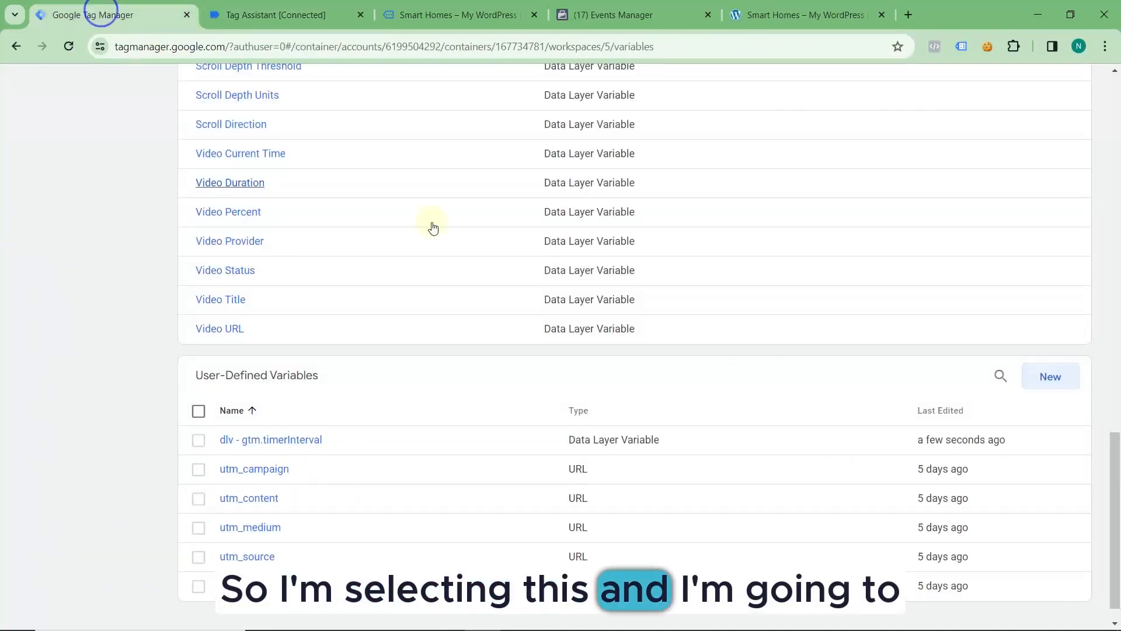
pyautogui.click(1001, 375)
pyautogui.click(1049, 377)
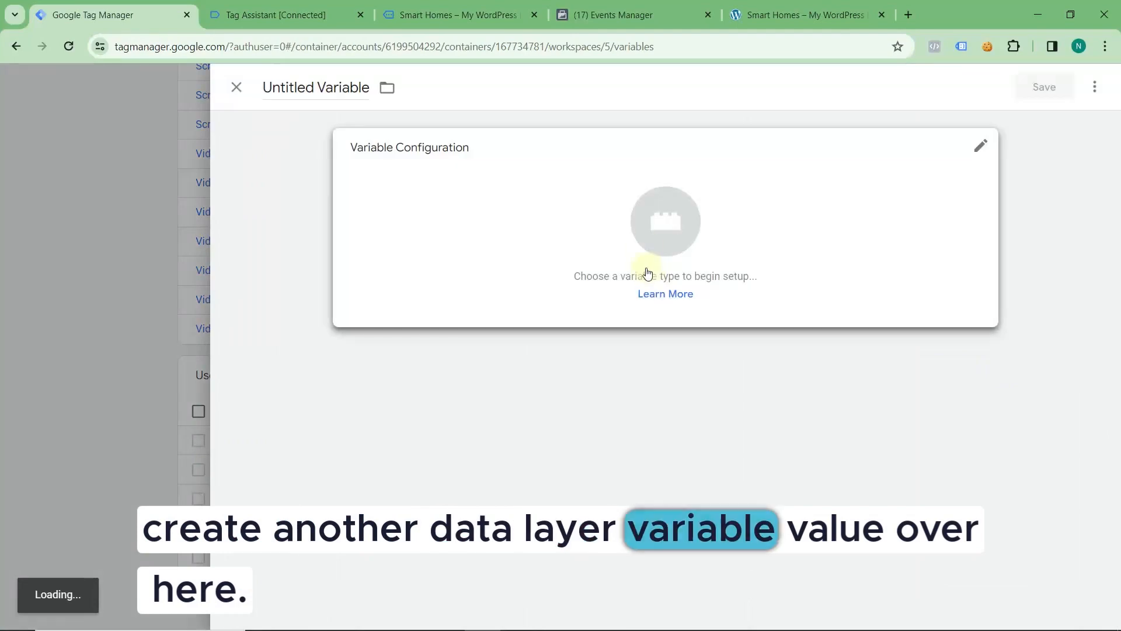
pyautogui.click(641, 230)
pyautogui.click(751, 449)
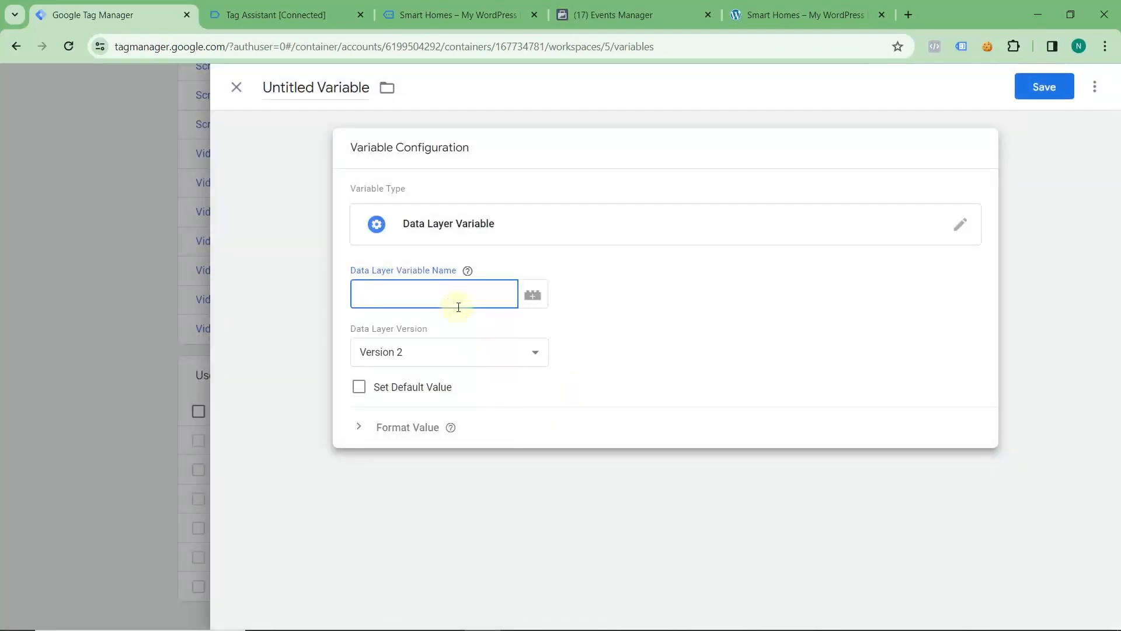
# Step: Name the variable "dlv - gtm.timerEventNumber" and save it
pyautogui.click(307, 92)
pyautogui.write('dlv')
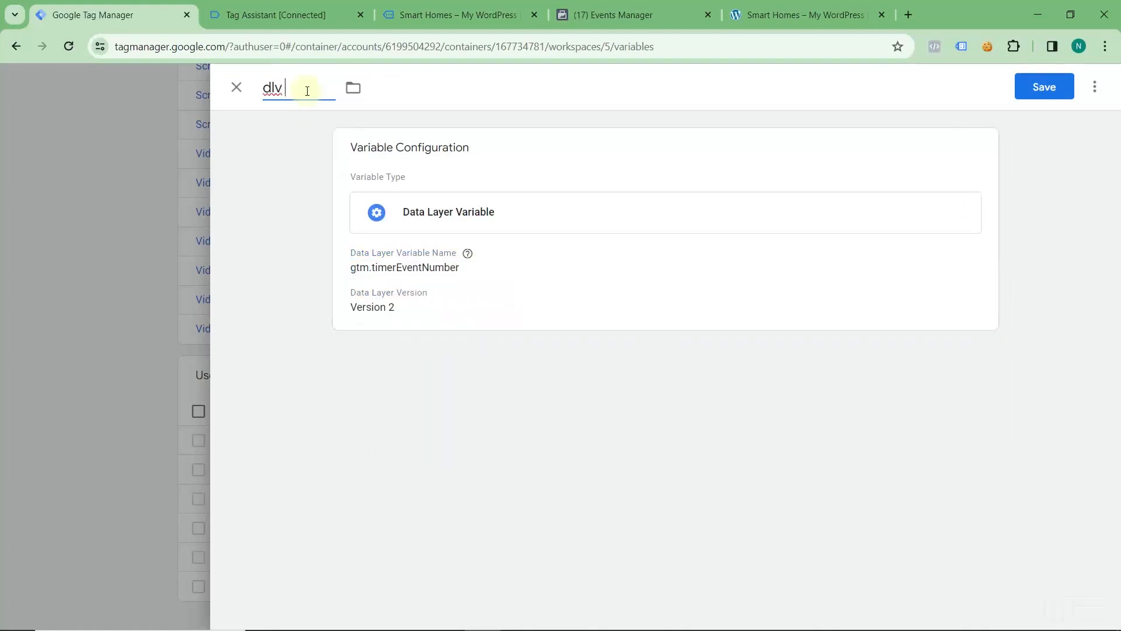
pyautogui.write(' -')
pyautogui.hotkey('ctrl', 'v')
pyautogui.click(1041, 86)
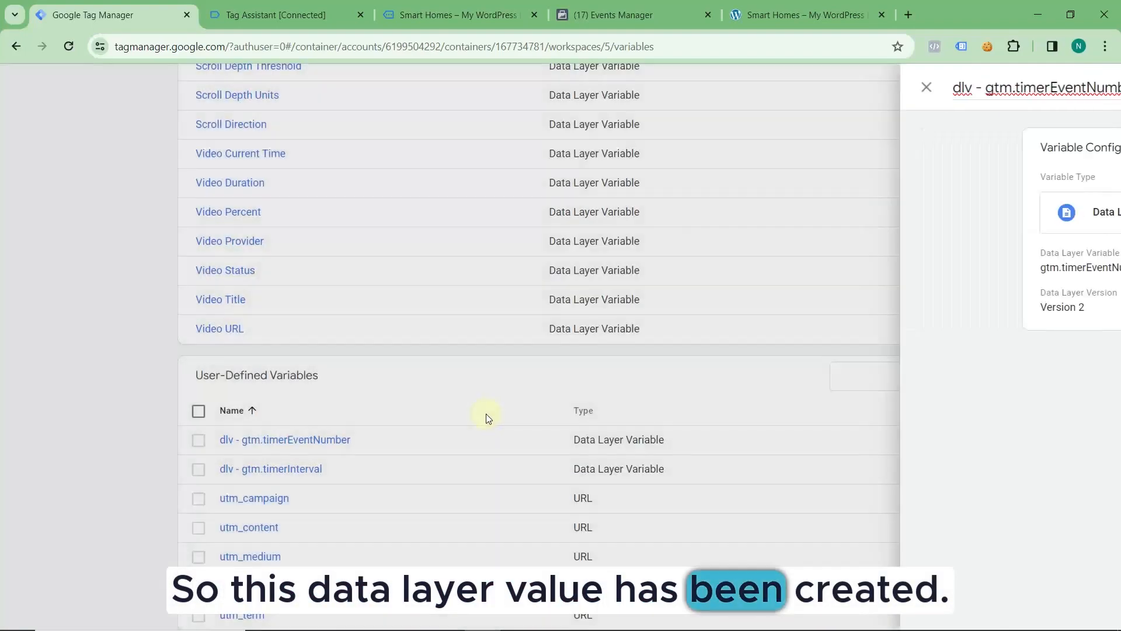
# Step: Look over the variable list and re-examine the API call details of Timer event 12 in Tag Assistant
pyautogui.scroll(20, 488, 418)
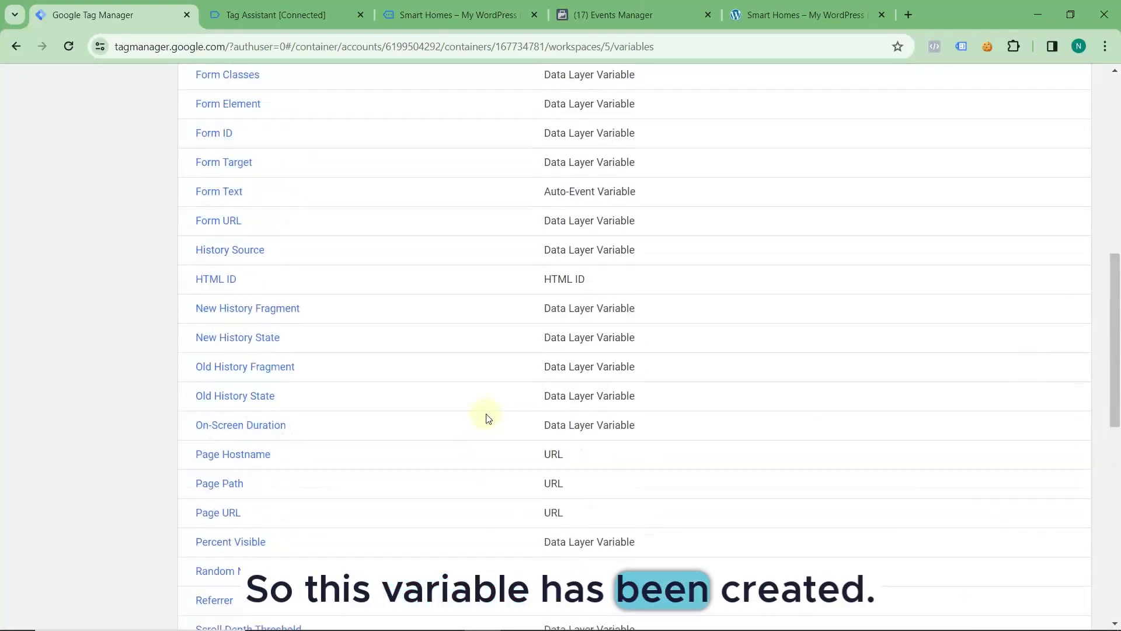
pyautogui.scroll(3, 488, 418)
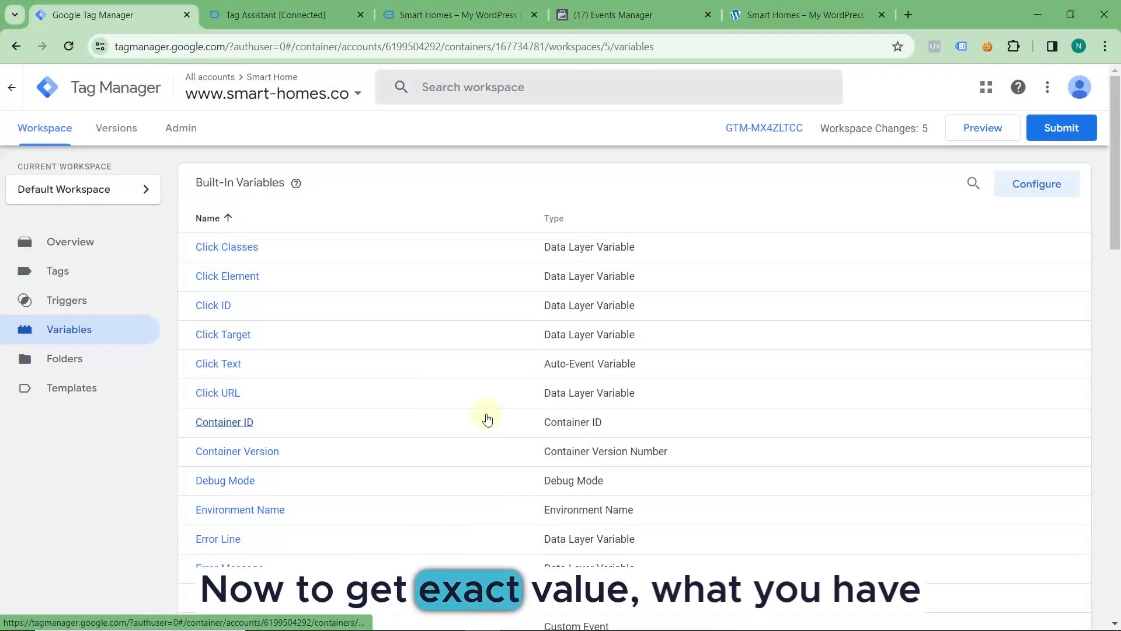
pyautogui.click(254, 11)
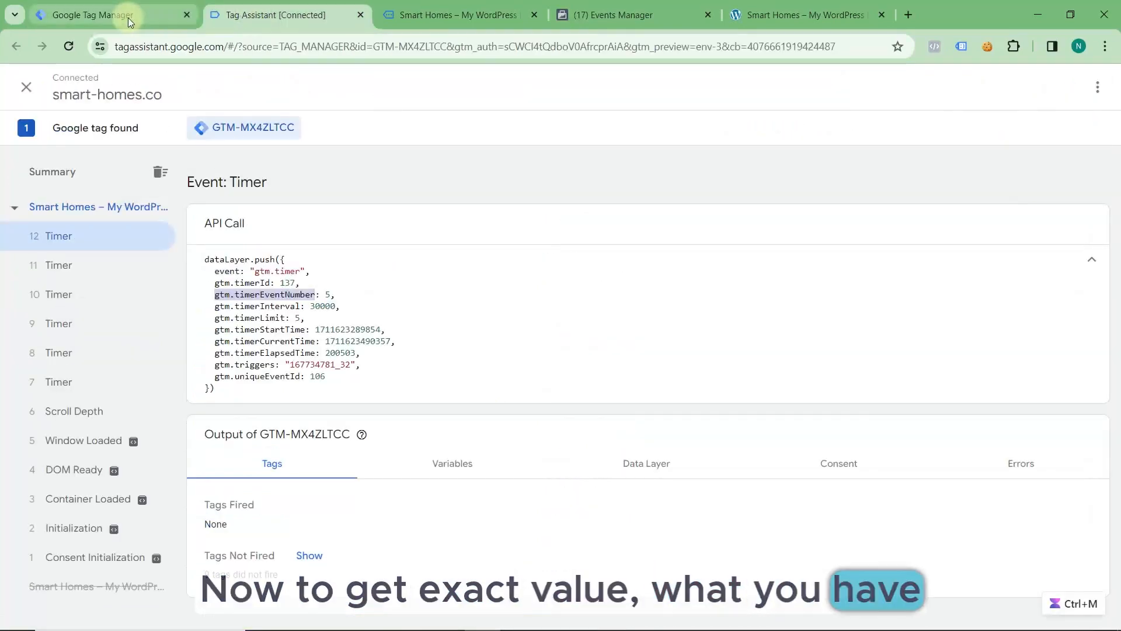
pyautogui.click(1090, 260)
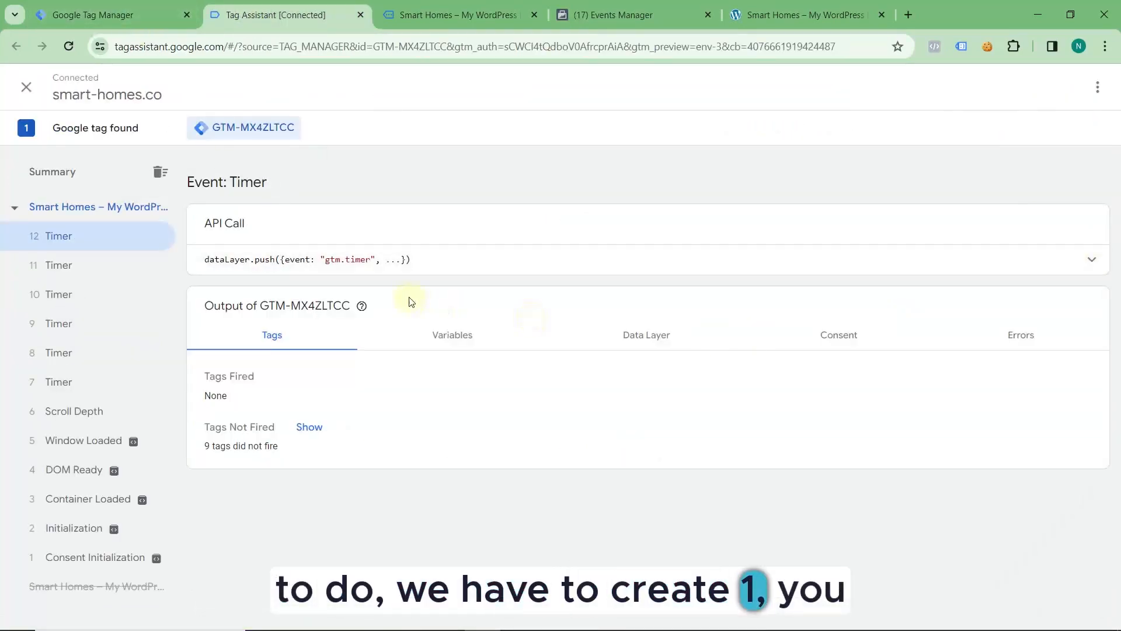
pyautogui.click(438, 259)
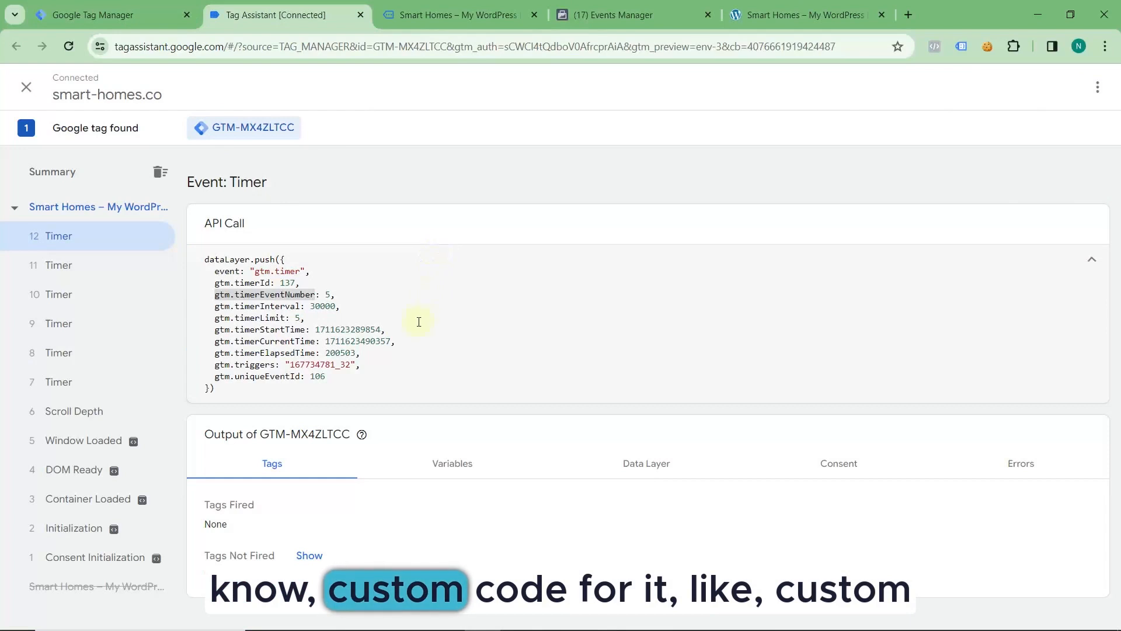
pyautogui.click(525, 261)
pyautogui.click(522, 267)
pyautogui.click(509, 263)
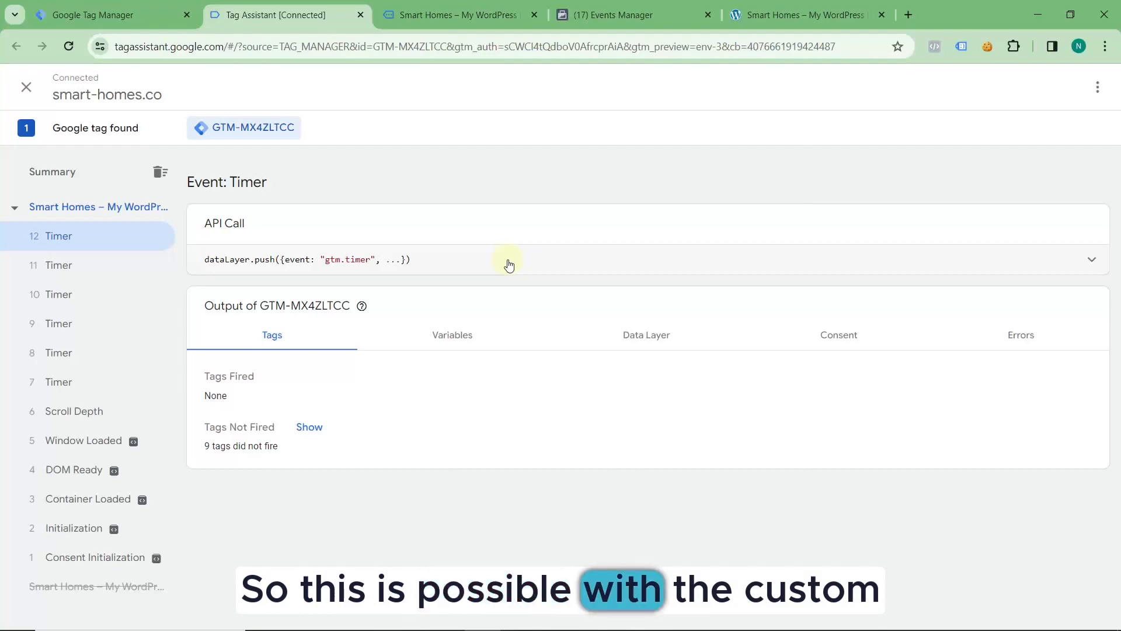
# Step: Switch to Google Tag Manager and start a new user-defined variable of type Custom JavaScript
pyautogui.click(75, 25)
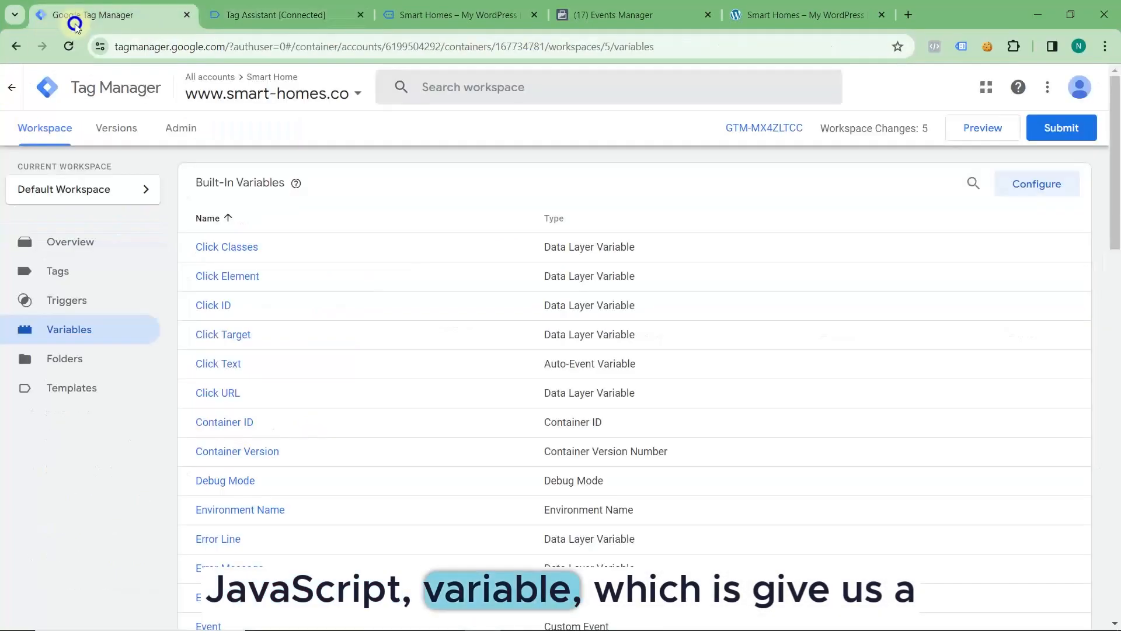
pyautogui.scroll(-17, 320, 325)
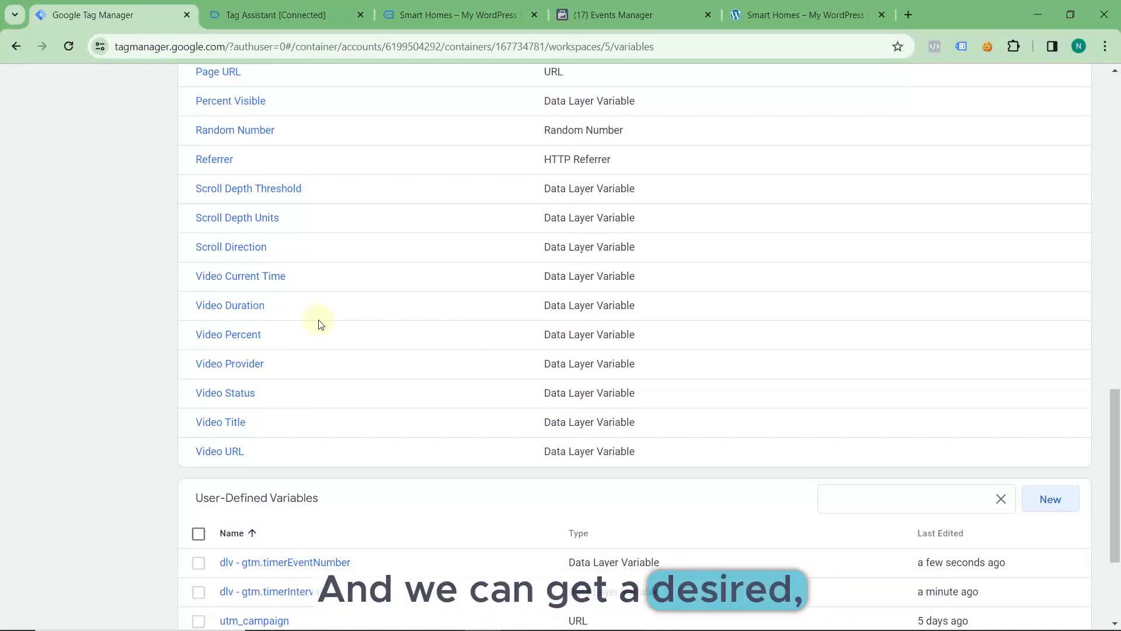
pyautogui.scroll(-3, 320, 325)
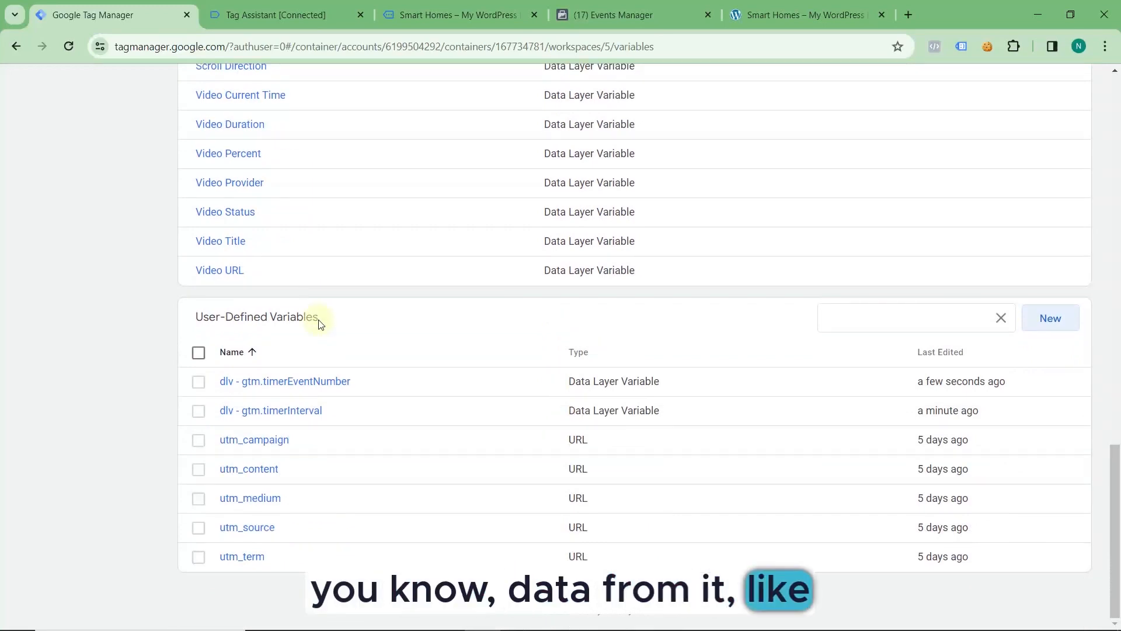
pyautogui.click(1062, 331)
pyautogui.click(542, 274)
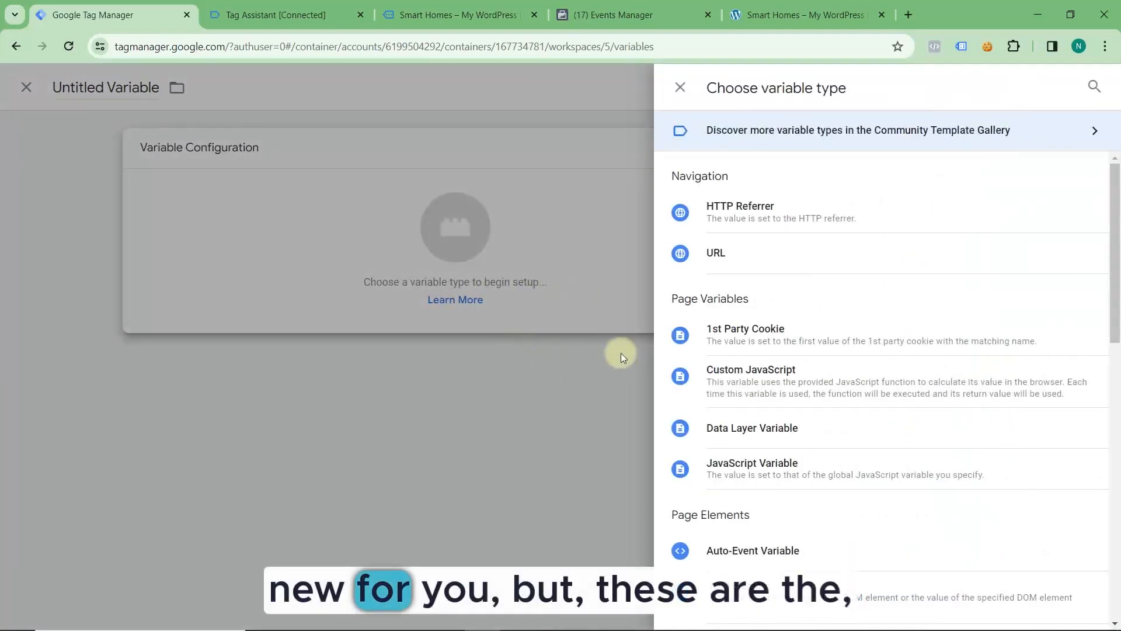
pyautogui.click(704, 383)
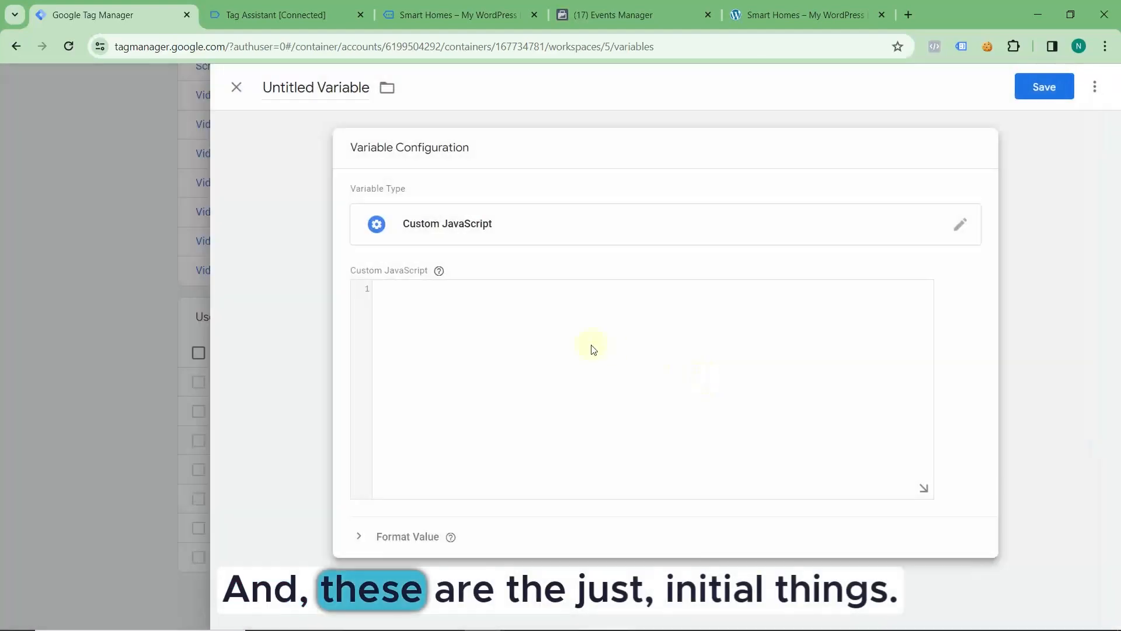
# Step: Write an empty anonymous function block, function(){ }, in the Custom JavaScript code with blank lines between its braces
pyautogui.click(569, 327)
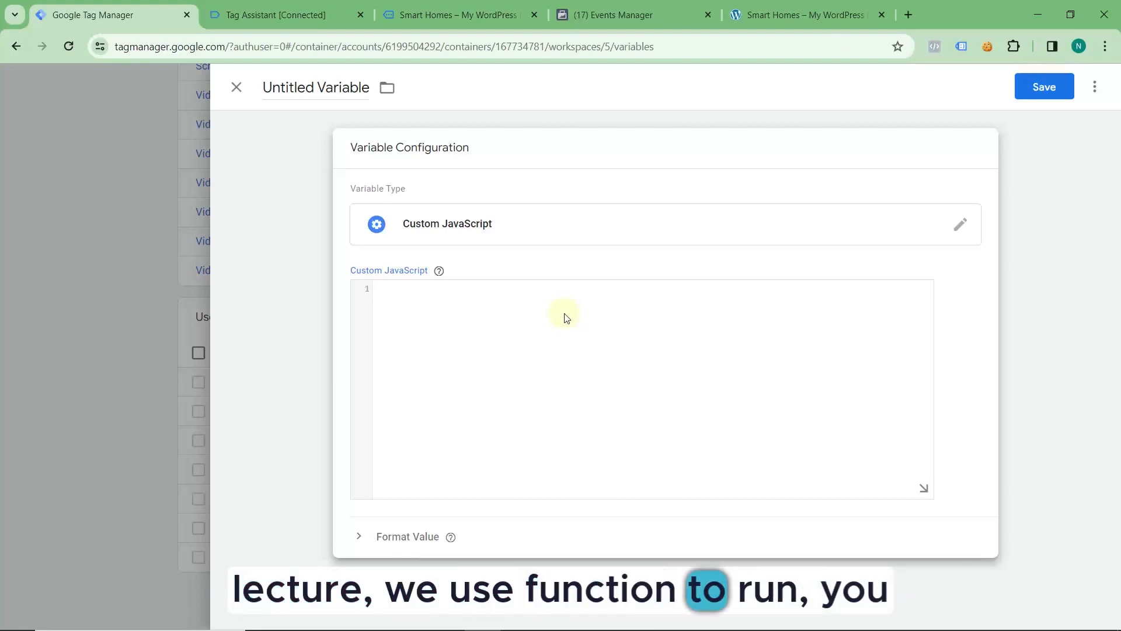
pyautogui.write('function')
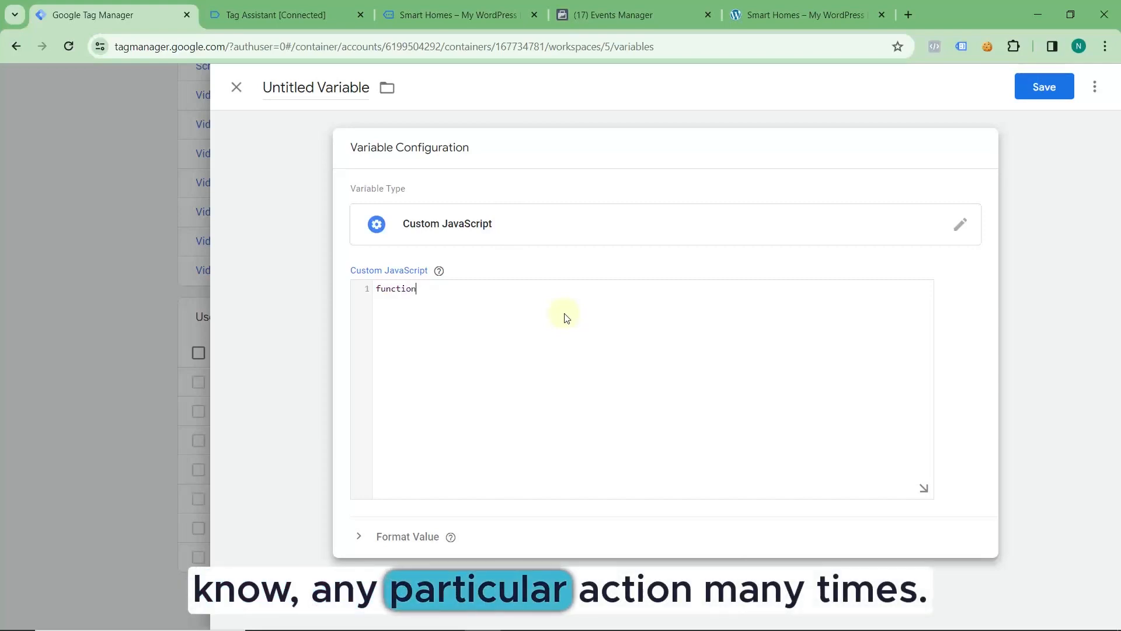
pyautogui.write('()')
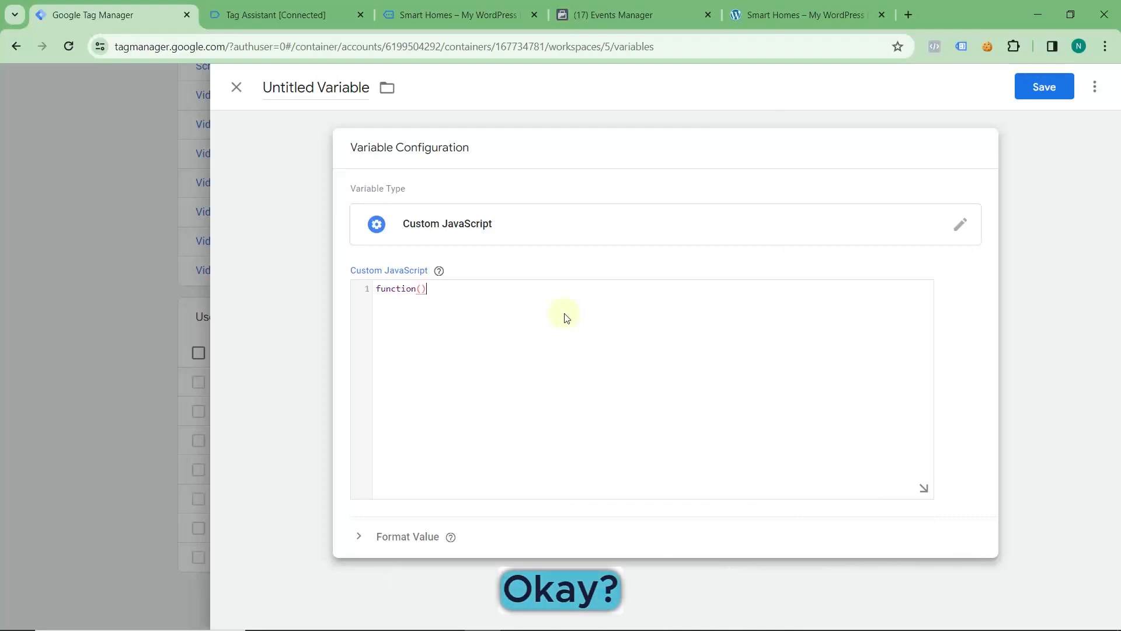
pyautogui.write('{')
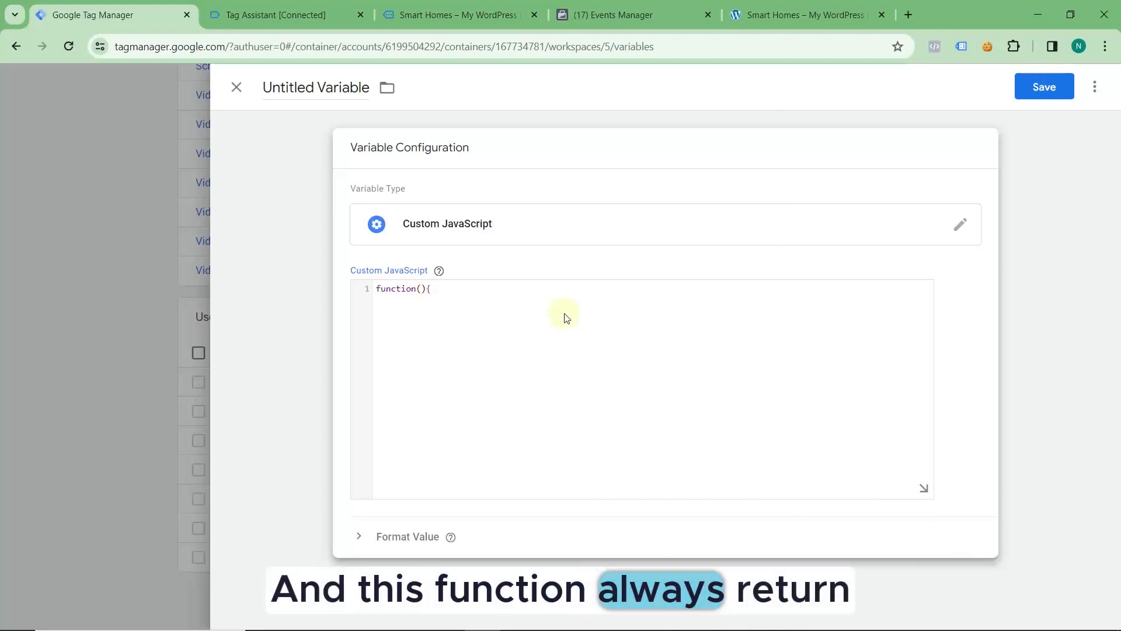
pyautogui.write('}')
pyautogui.press('Return')
pyautogui.press('Return')
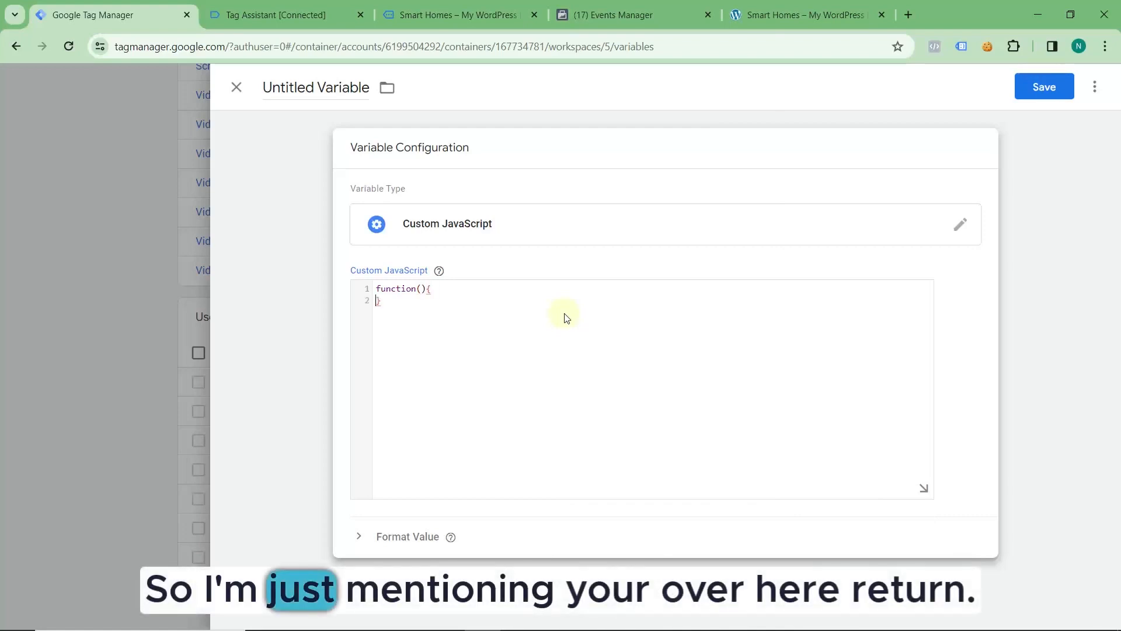
pyautogui.press('Return')
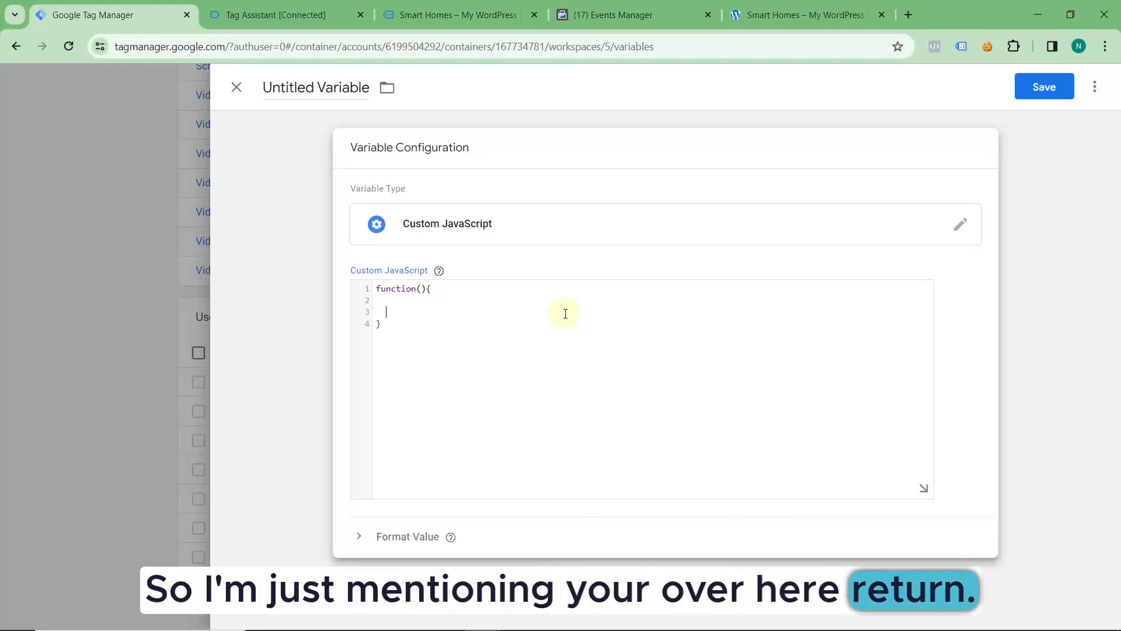
# Step: Add a return statement inside the function that multiplies {{dlv - gtm.timerEventNumber}} by {{dlv - gtm.timerInterval}} in parentheses and divides by 1000
pyautogui.write('return (')
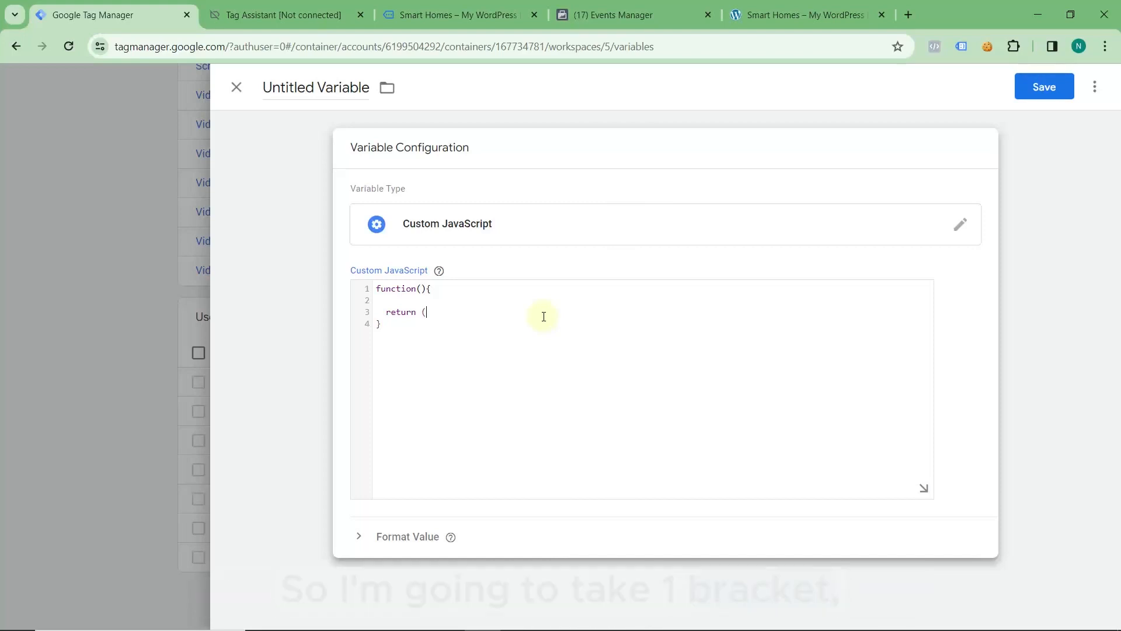
pyautogui.write('{{')
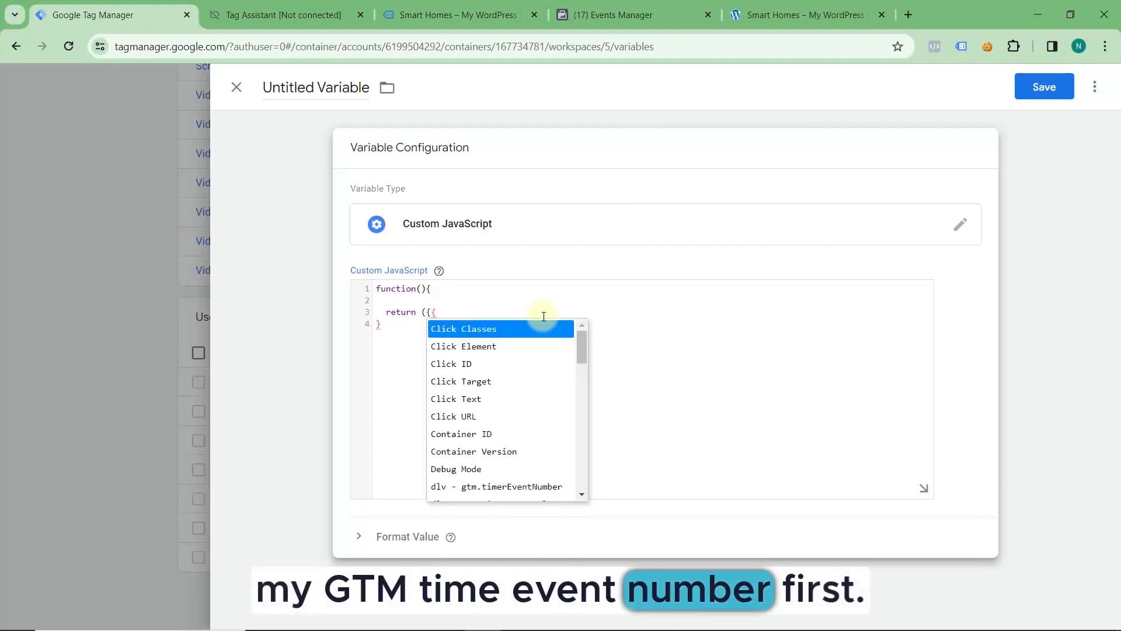
pyautogui.moveTo(584, 354); pyautogui.dragTo(584, 369)
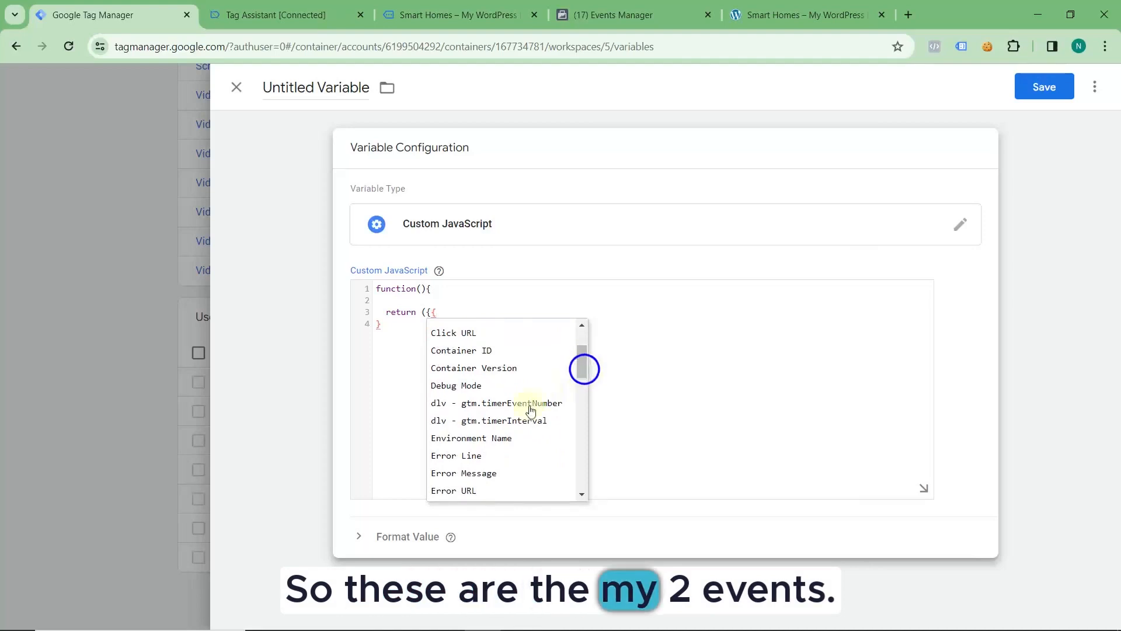
pyautogui.click(523, 404)
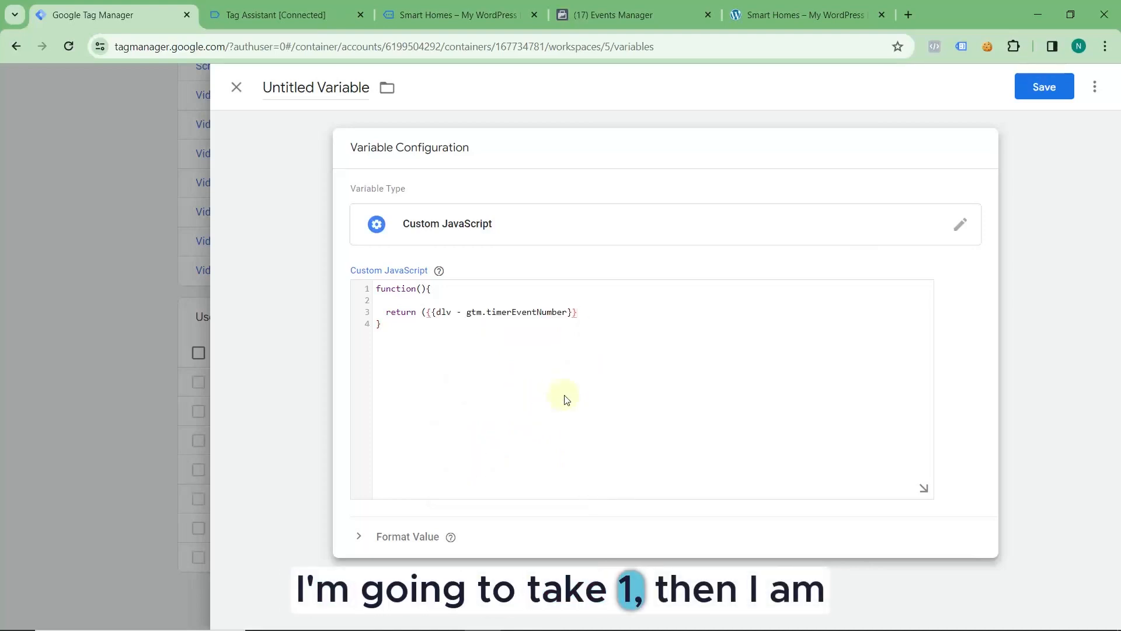
pyautogui.write('(')
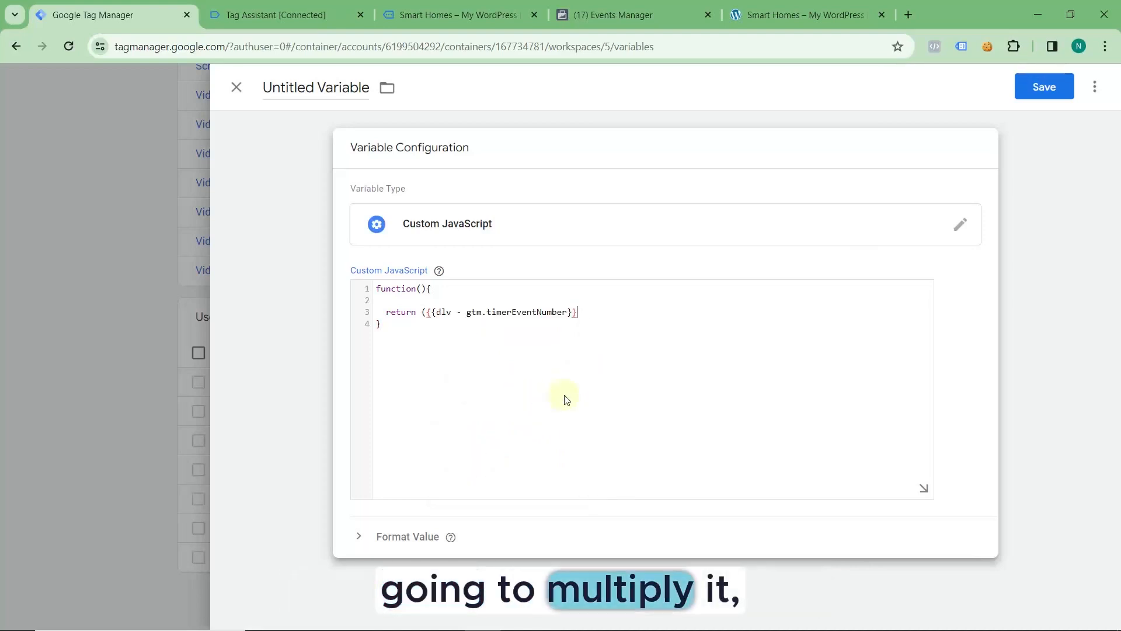
pyautogui.write('{{')
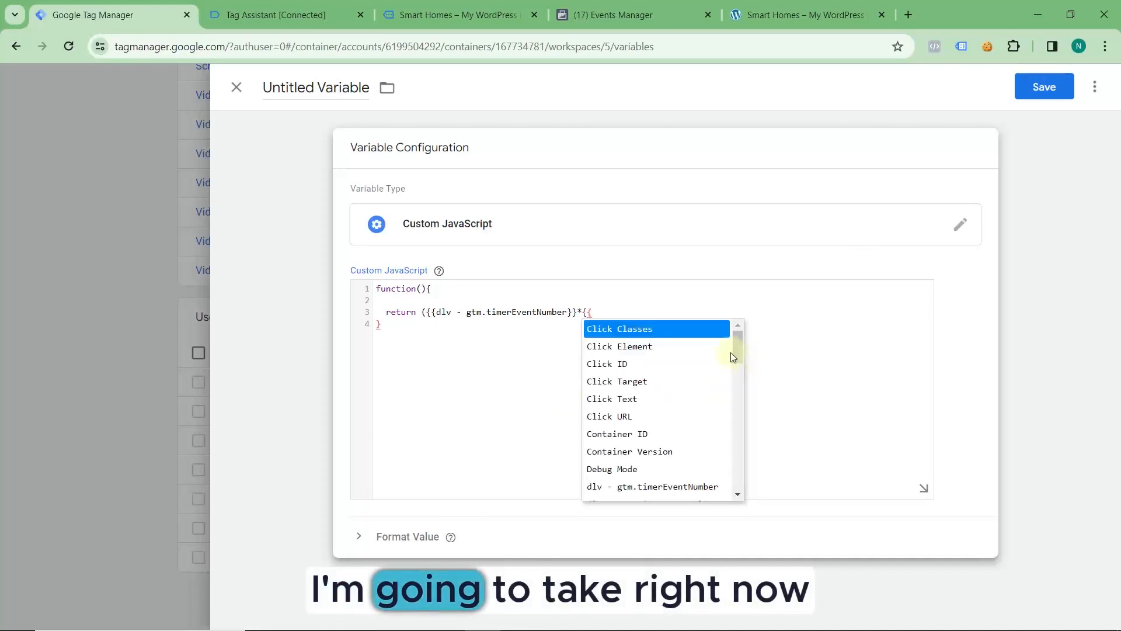
pyautogui.moveTo(736, 353); pyautogui.dragTo(737, 362)
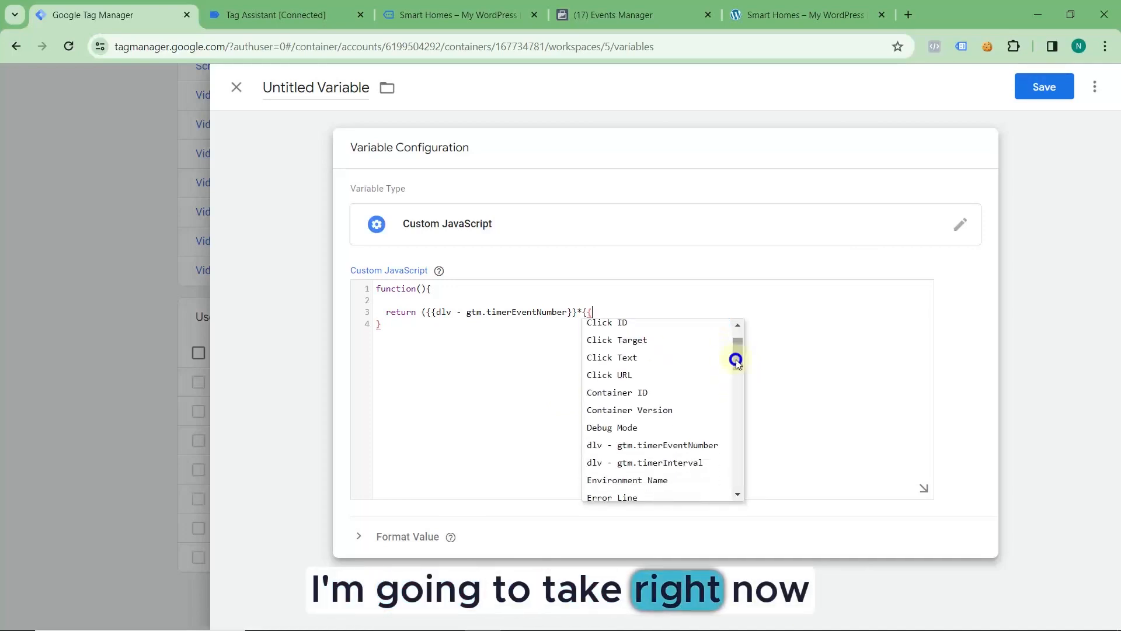
pyautogui.click(685, 462)
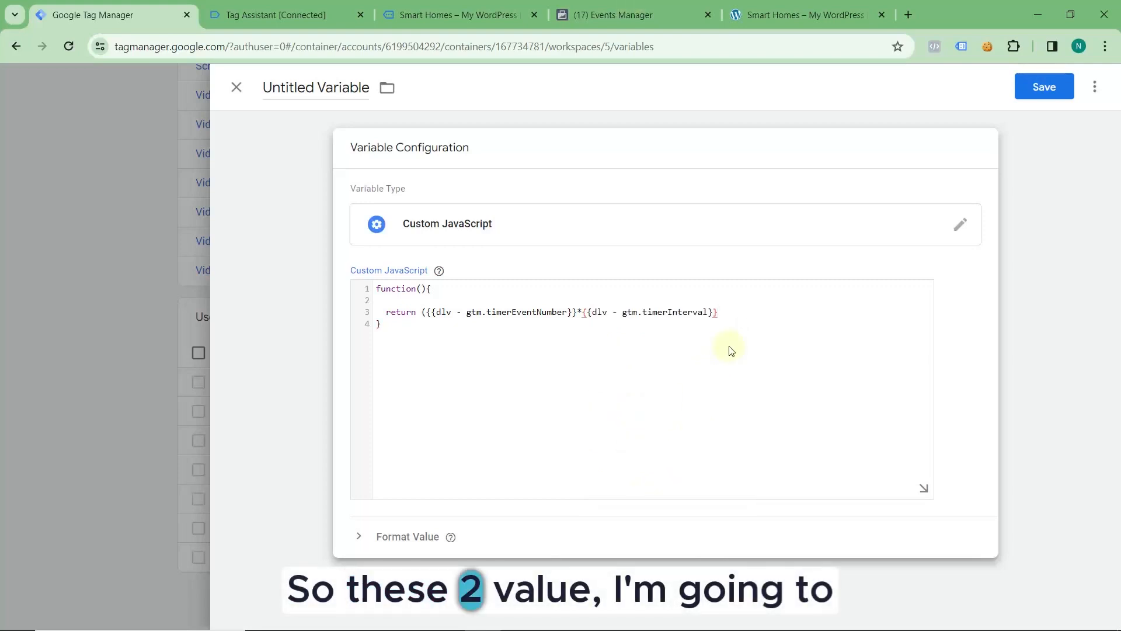
pyautogui.write(')')
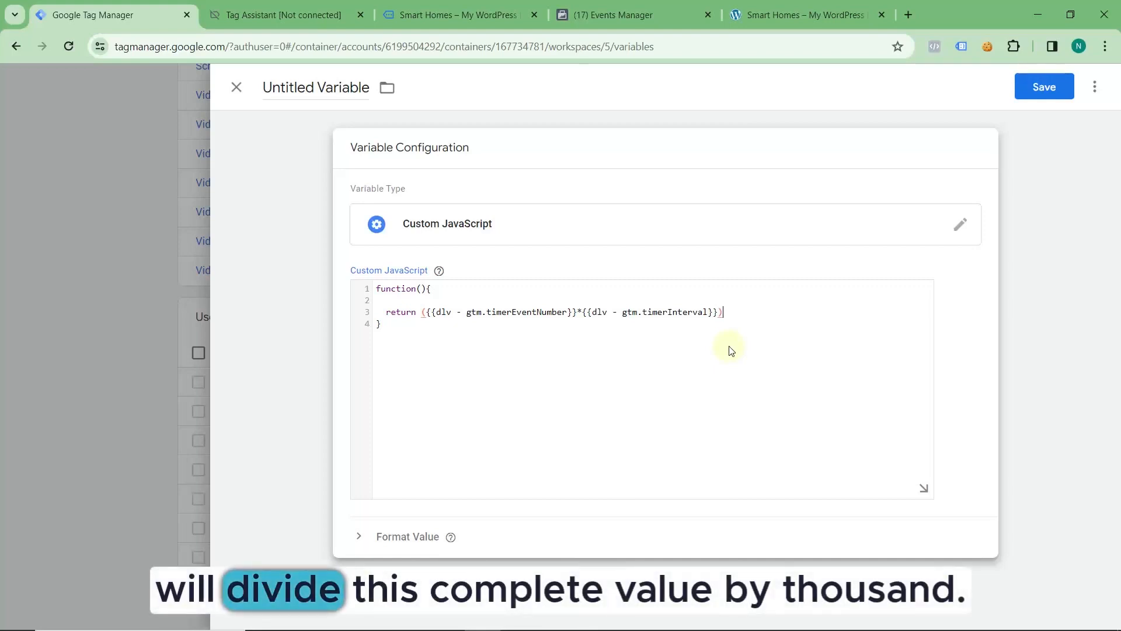
pyautogui.write('/1000')
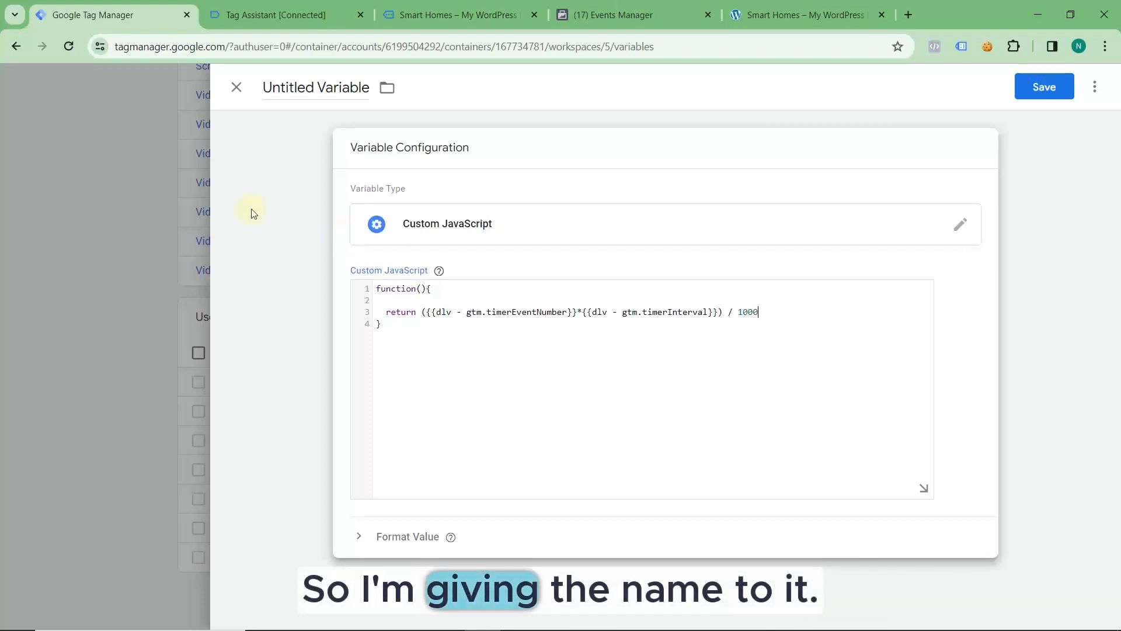
# Step: Name the Custom JavaScript variable "cjs - seconds value" and save it
pyautogui.click(351, 88)
pyautogui.hotkey('ctrl', 'm')
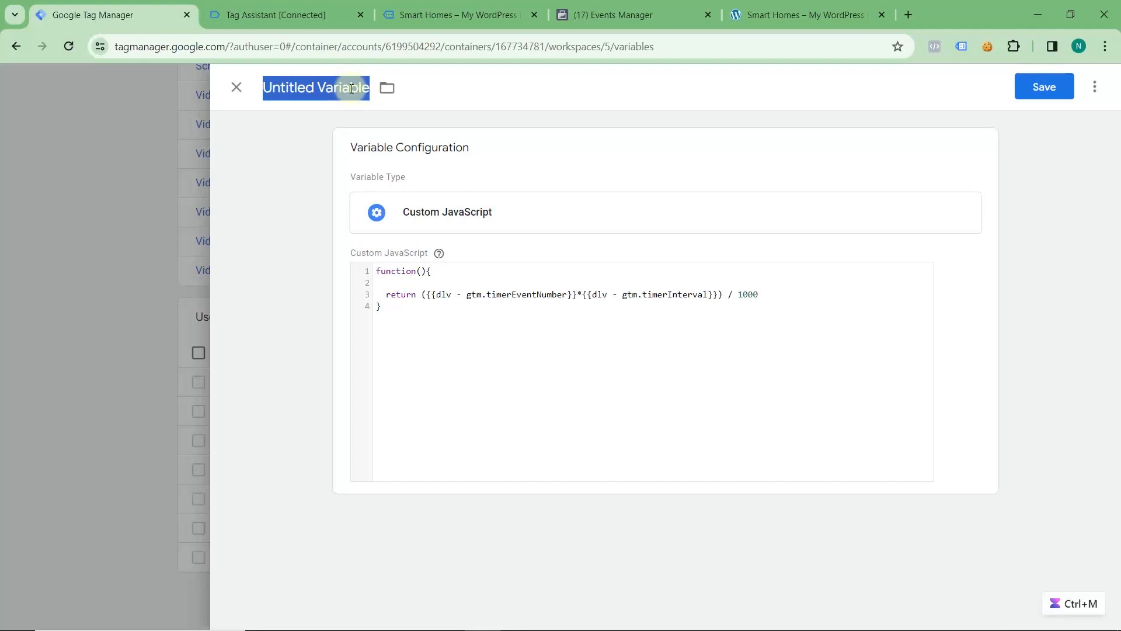
pyautogui.write('CJS')
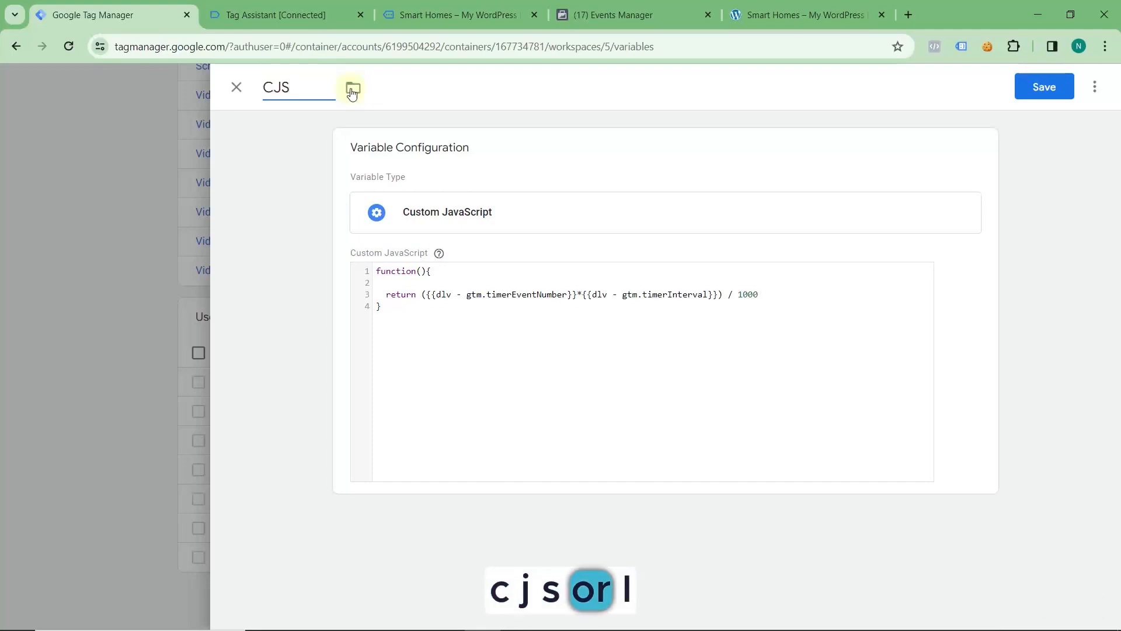
pyautogui.write('J')
pyautogui.press('BackSpace')
pyautogui.press('BackSpace')
pyautogui.write('cjs -')
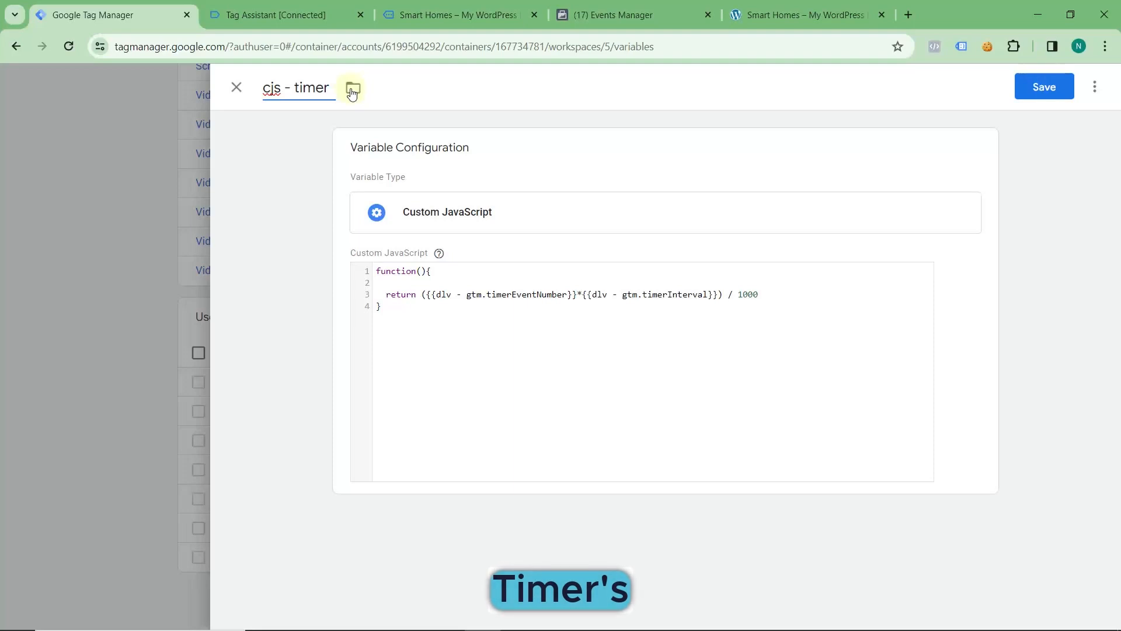
pyautogui.write('timer')
pyautogui.press('BackSpace')
pyautogui.press('BackSpace')
pyautogui.press('BackSpace')
pyautogui.press('BackSpace')
pyautogui.press('BackSpace')
pyautogui.write('se')
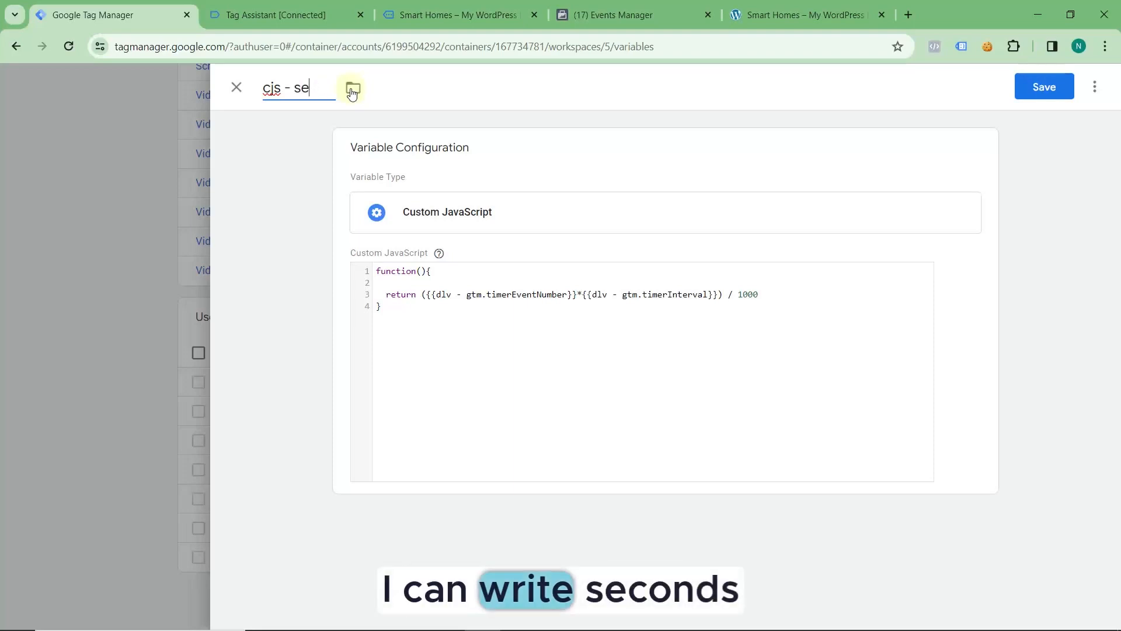
pyautogui.write('conds value')
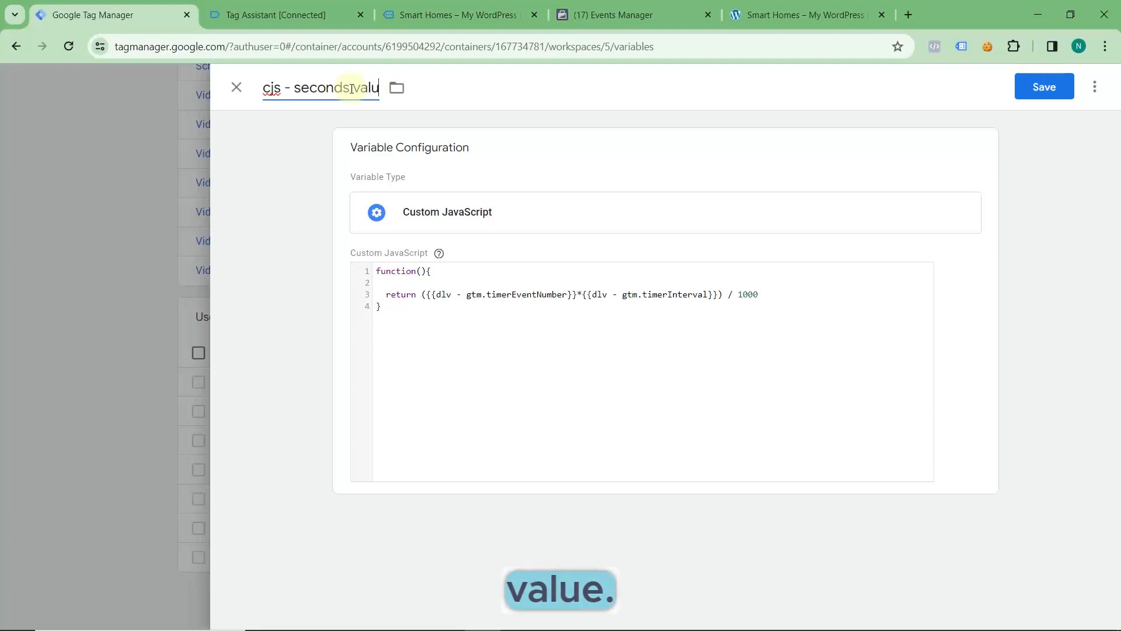
pyautogui.click(1028, 89)
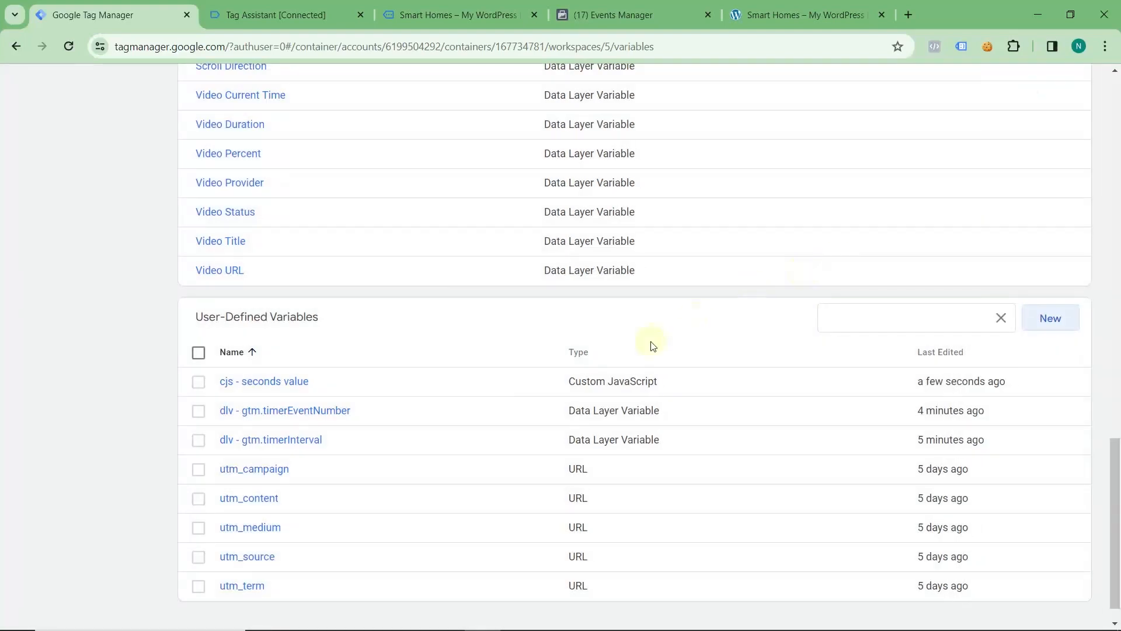
# Step: Reopen the "cjs - seconds value" variable, space out the multiplication sign, end the return statement with a semicolon, and save
pyautogui.click(628, 382)
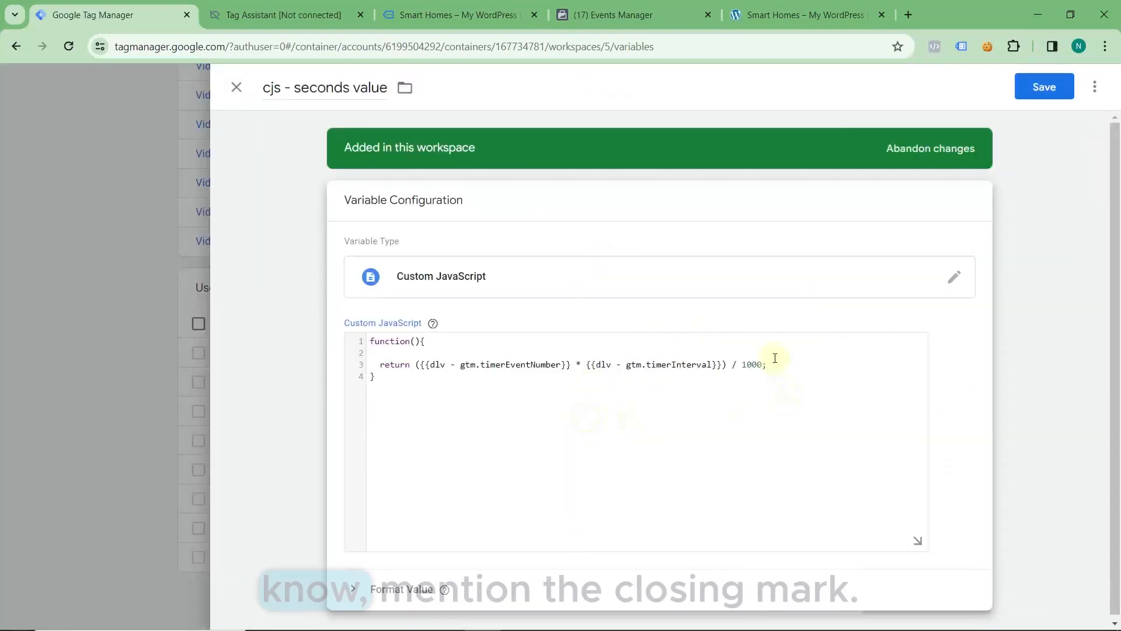
pyautogui.click(773, 377)
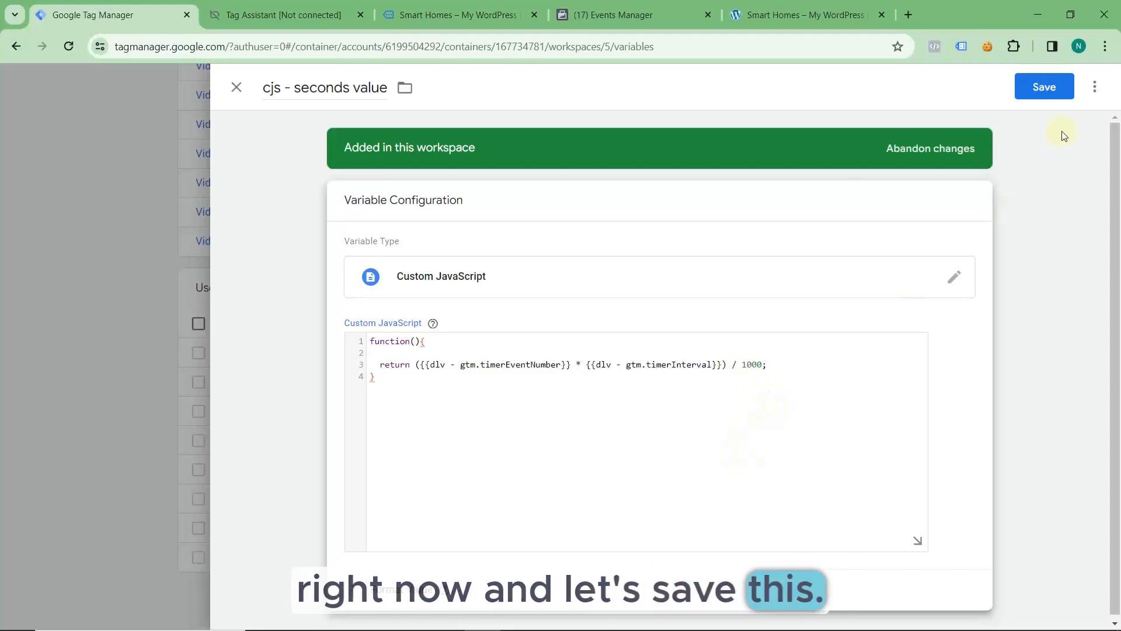
pyautogui.click(1043, 86)
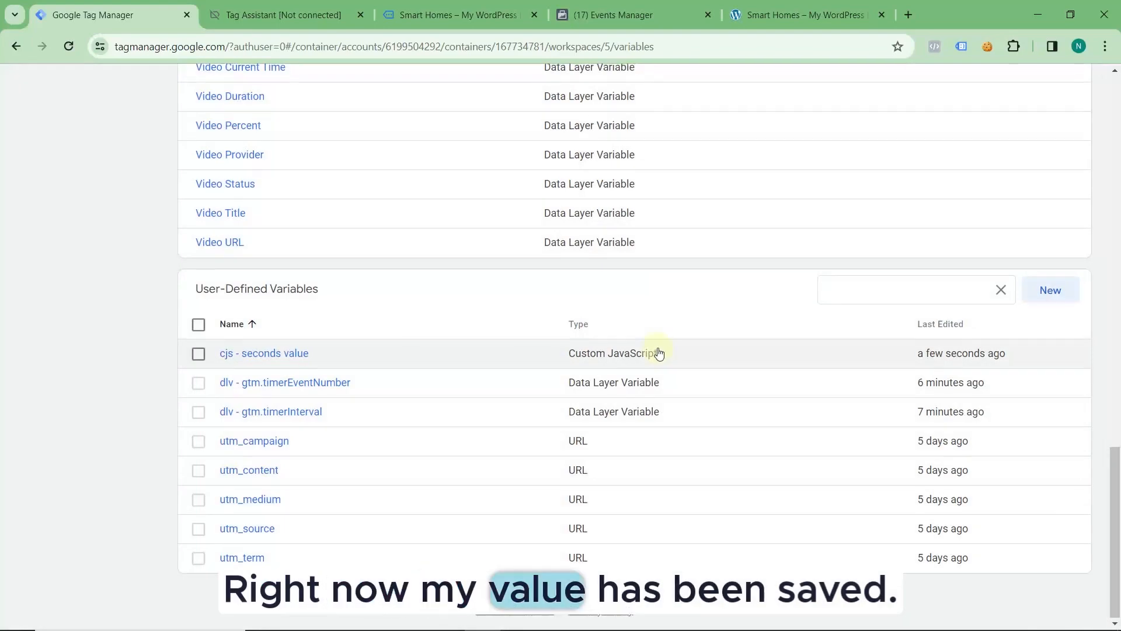
# Step: Review the interval, limit and conditions of the "Advance Timer - 150 Seconds" trigger, and close it without changes
pyautogui.scroll(5, 659, 353)
pyautogui.scroll(10, 659, 353)
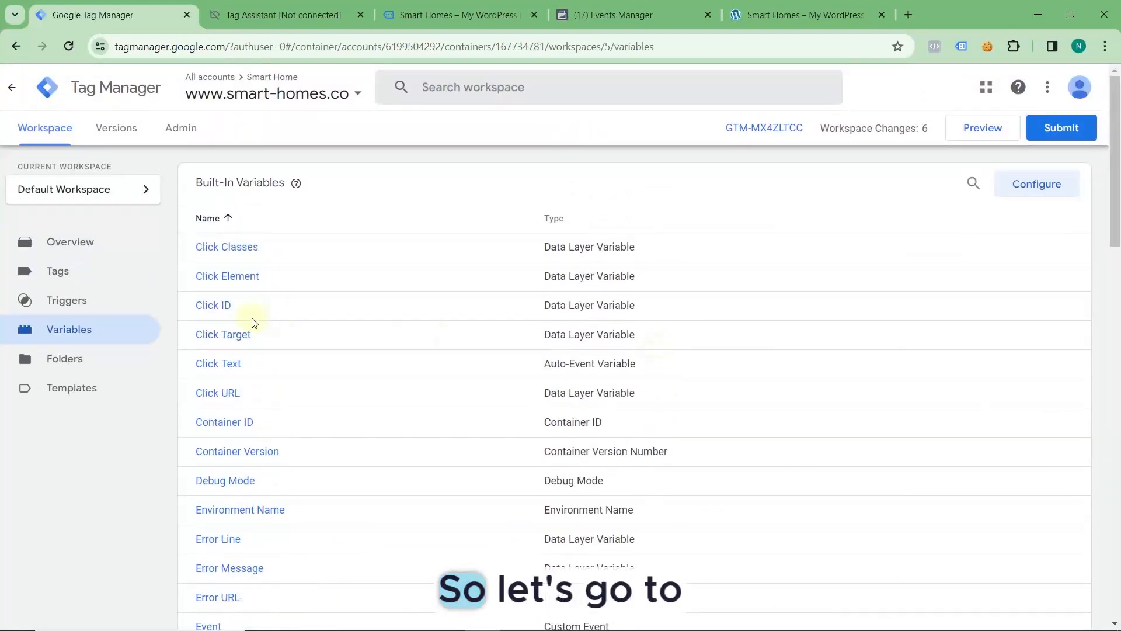
pyautogui.click(105, 302)
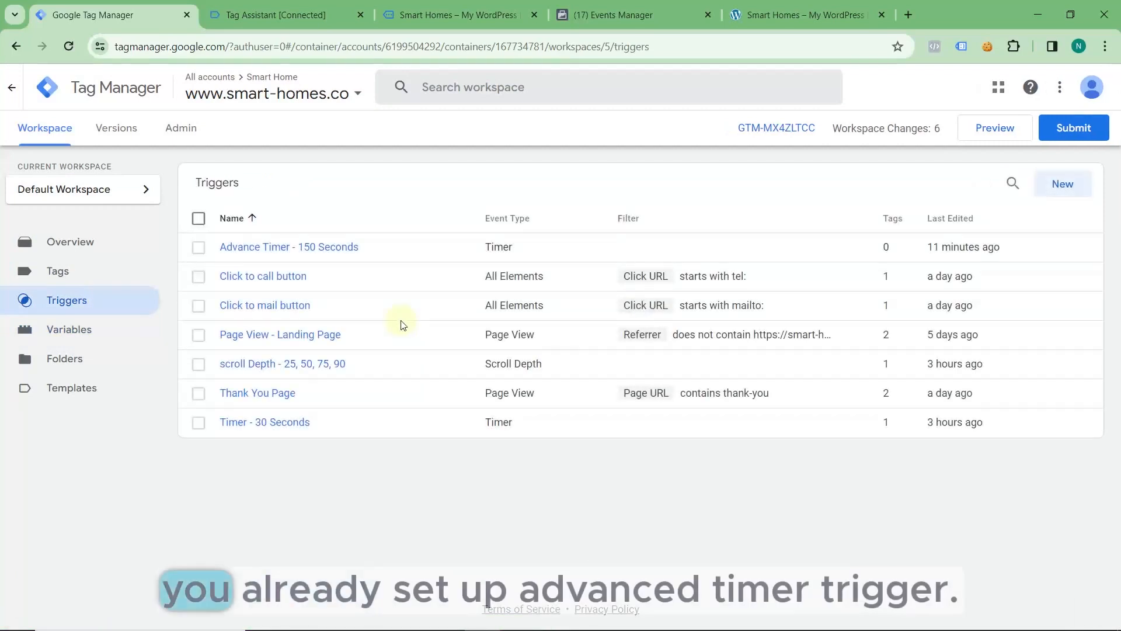
pyautogui.click(338, 255)
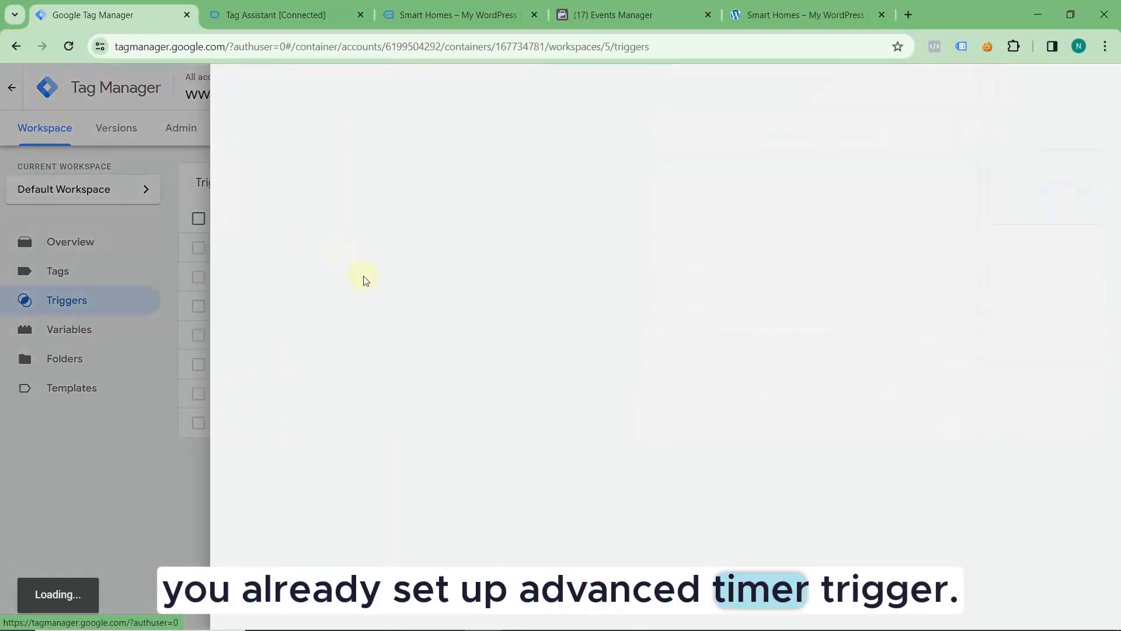
pyautogui.scroll(-1, 426, 332)
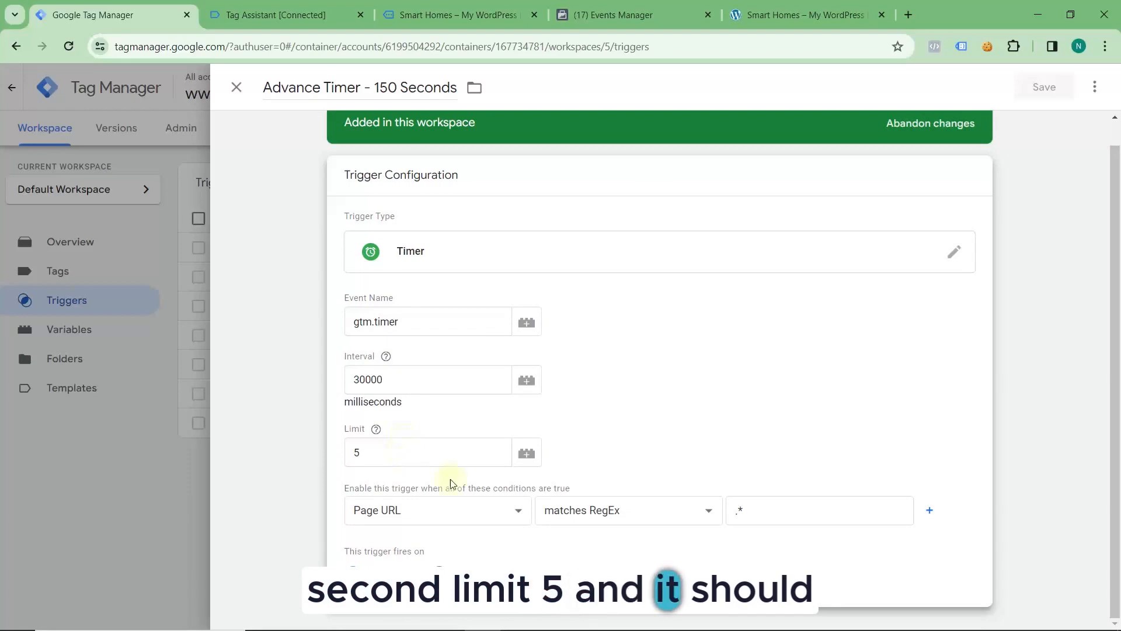
pyautogui.click(236, 88)
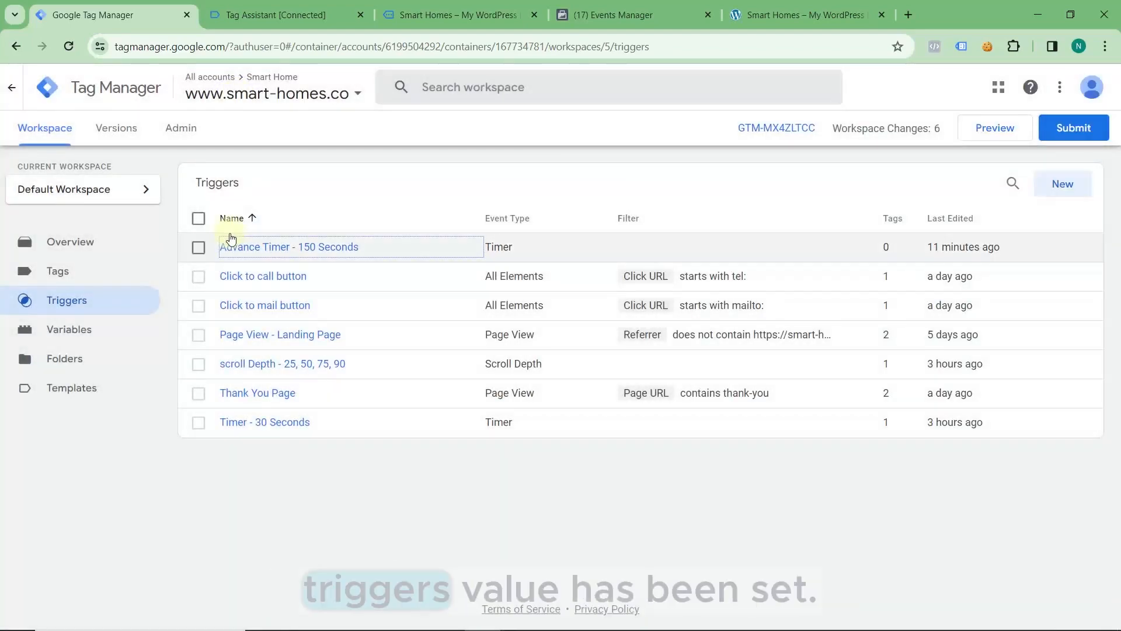
# Step: Start a new tag of type Custom HTML in the workspace
pyautogui.click(121, 278)
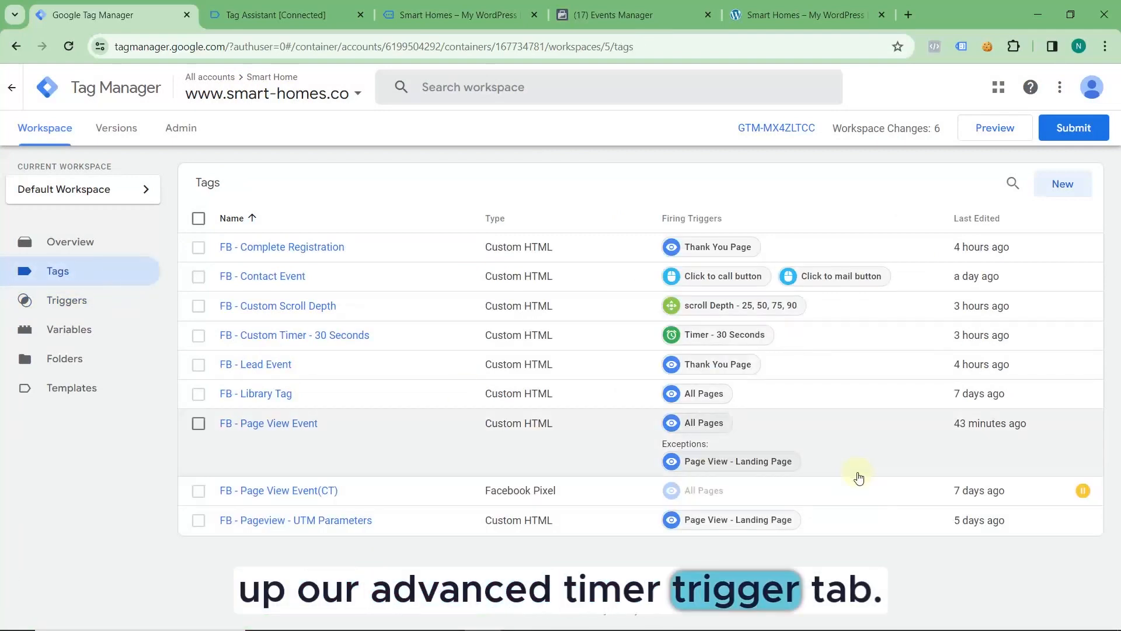
pyautogui.click(1062, 193)
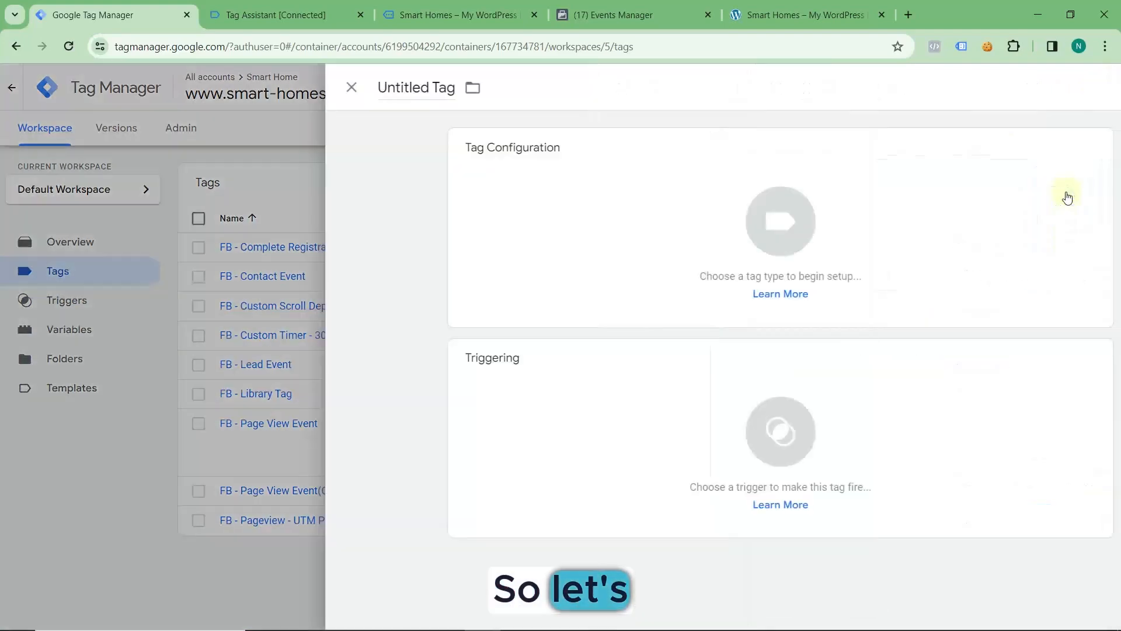
pyautogui.click(590, 200)
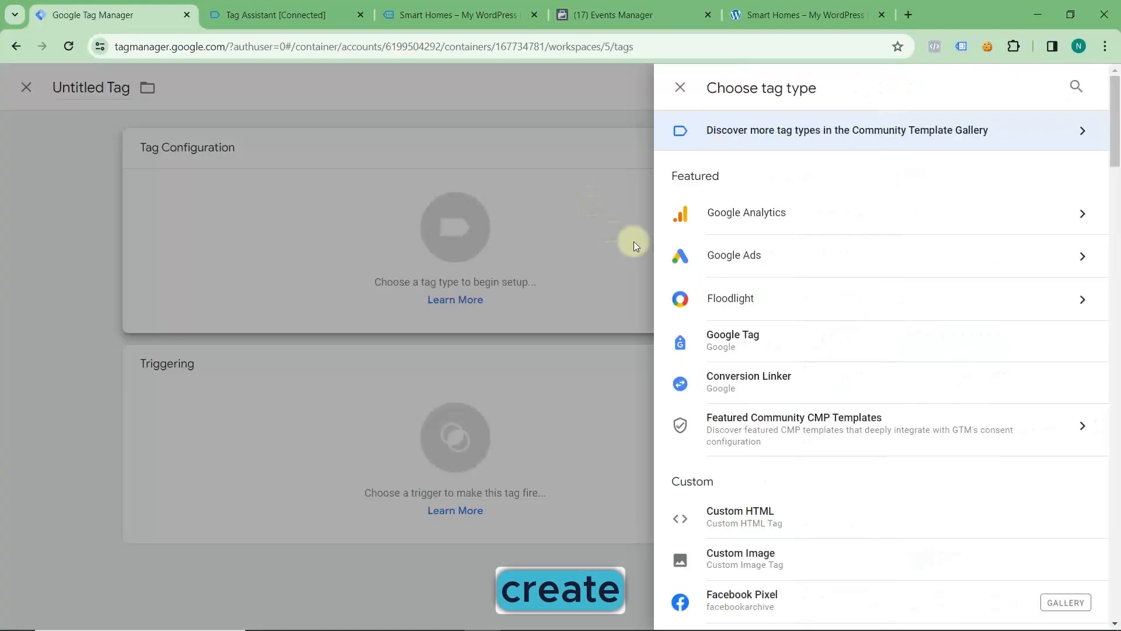
pyautogui.click(734, 529)
# Step: Enter opening and closing script tags in the Custom HTML tag's code, with an empty line between them
pyautogui.click(495, 307)
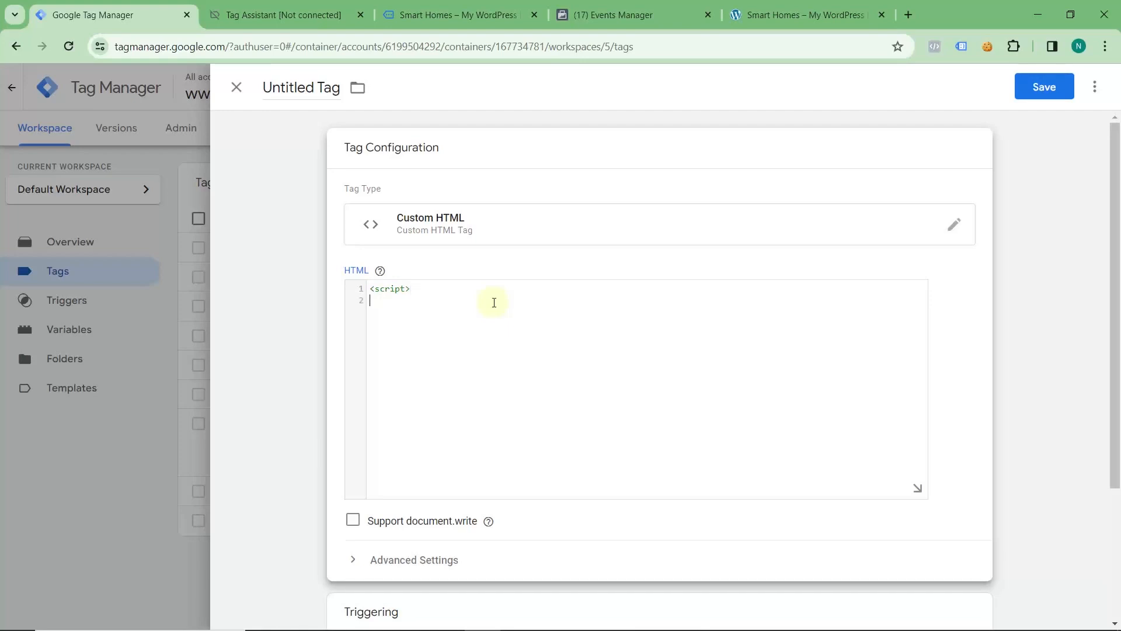
pyautogui.write('script>')
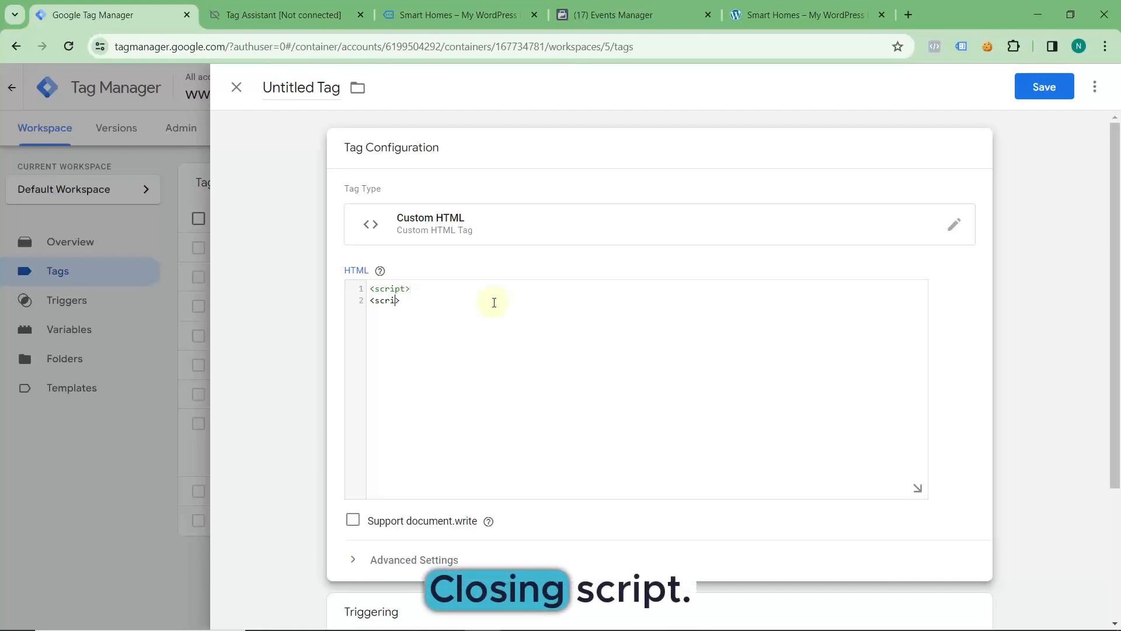
pyautogui.press('Left')
pyautogui.press('Left')
pyautogui.press('Left')
pyautogui.press('Left')
pyautogui.press('Left')
pyautogui.press('Left')
pyautogui.press('Left')
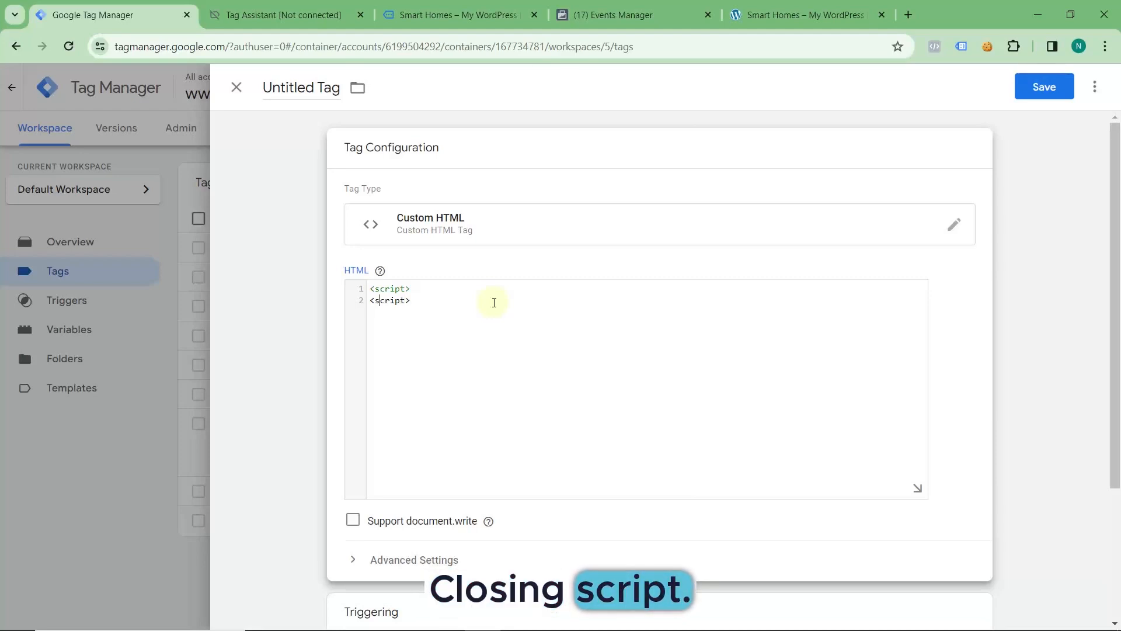
pyautogui.write('/')
pyautogui.press('Up')
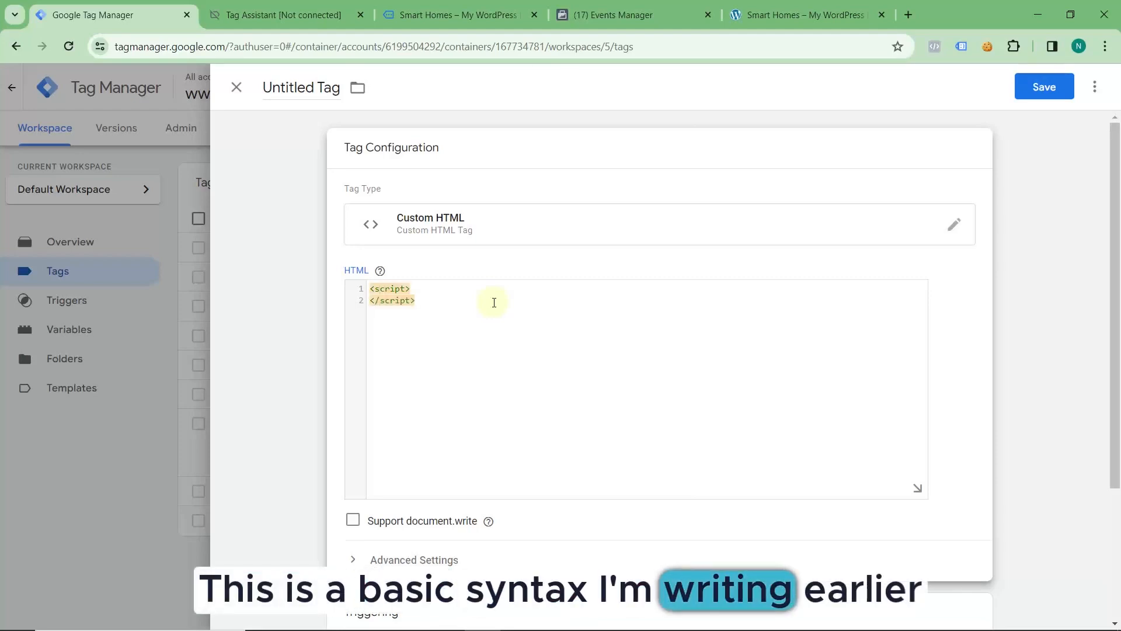
pyautogui.press('End')
pyautogui.press('Return')
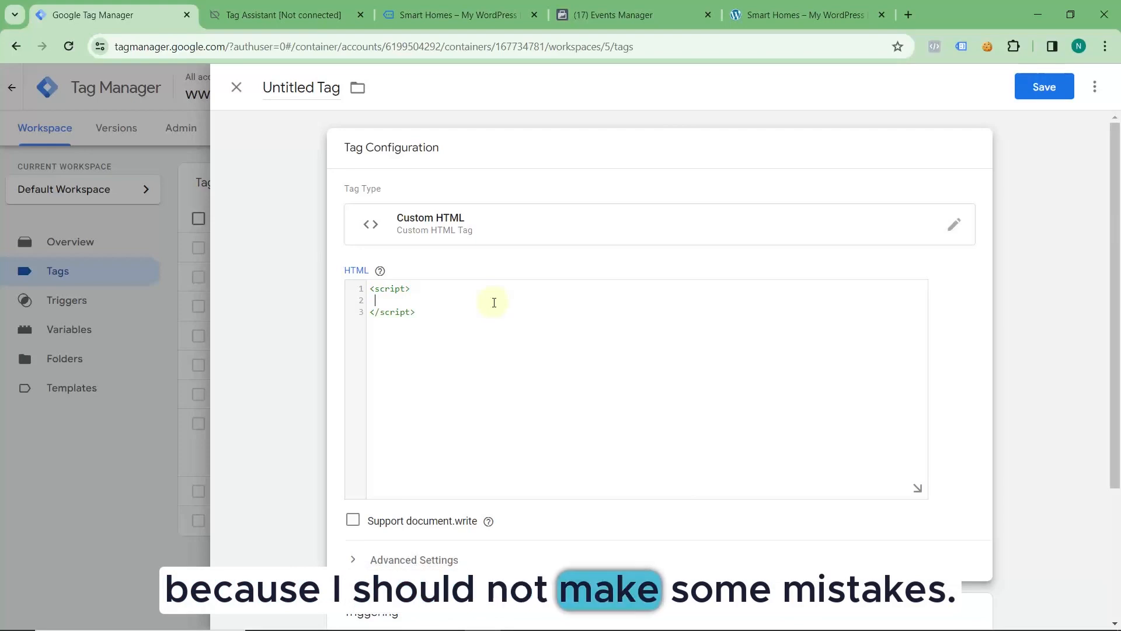
# Step: Write an fbq(); call between the script tags with 'trackCustom' as its first argument
pyautogui.write('fbq')
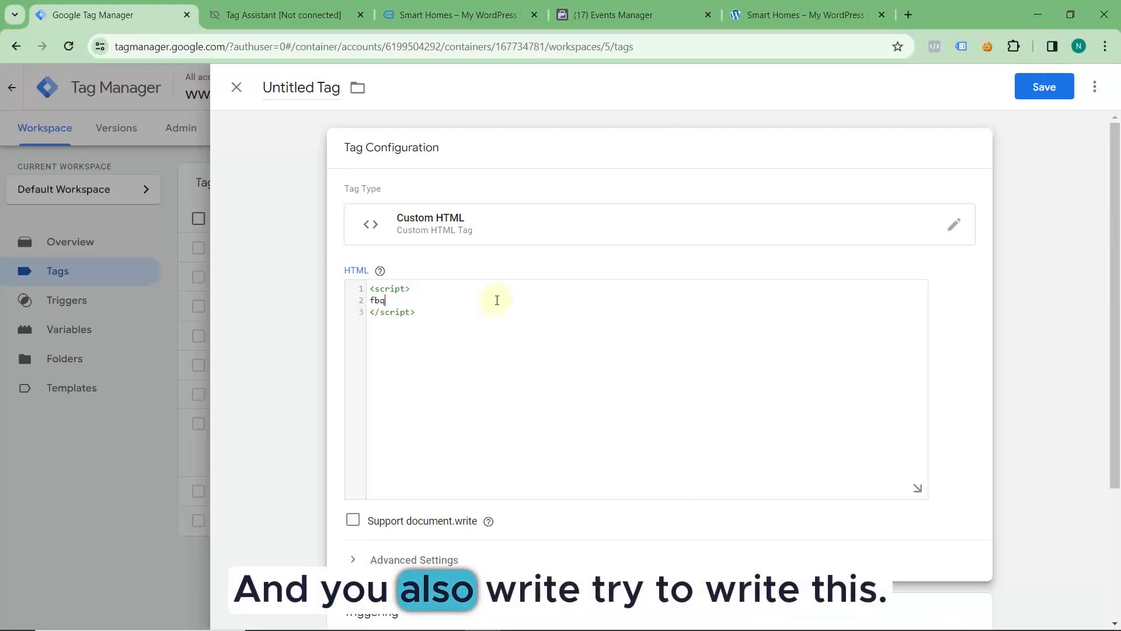
pyautogui.write('();')
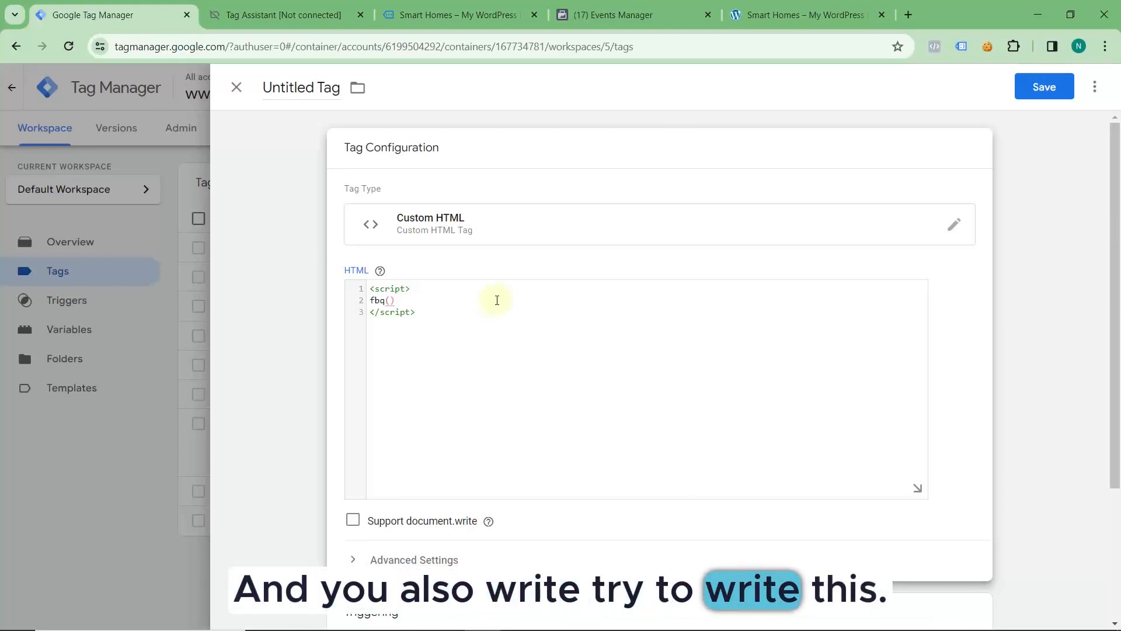
pyautogui.press('Left')
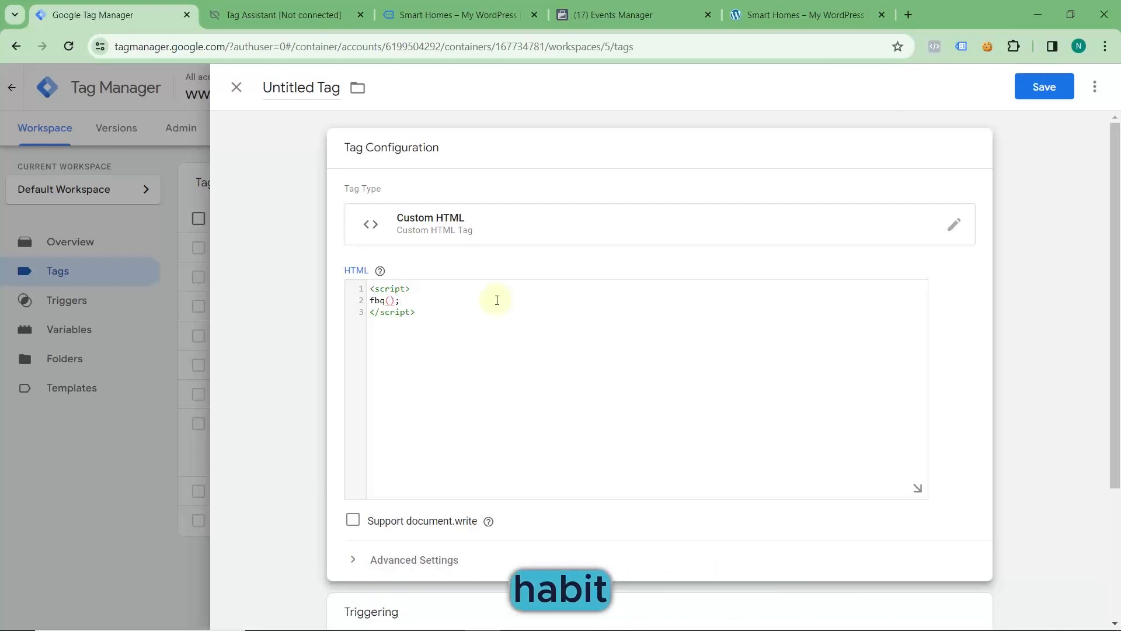
pyautogui.write("''")
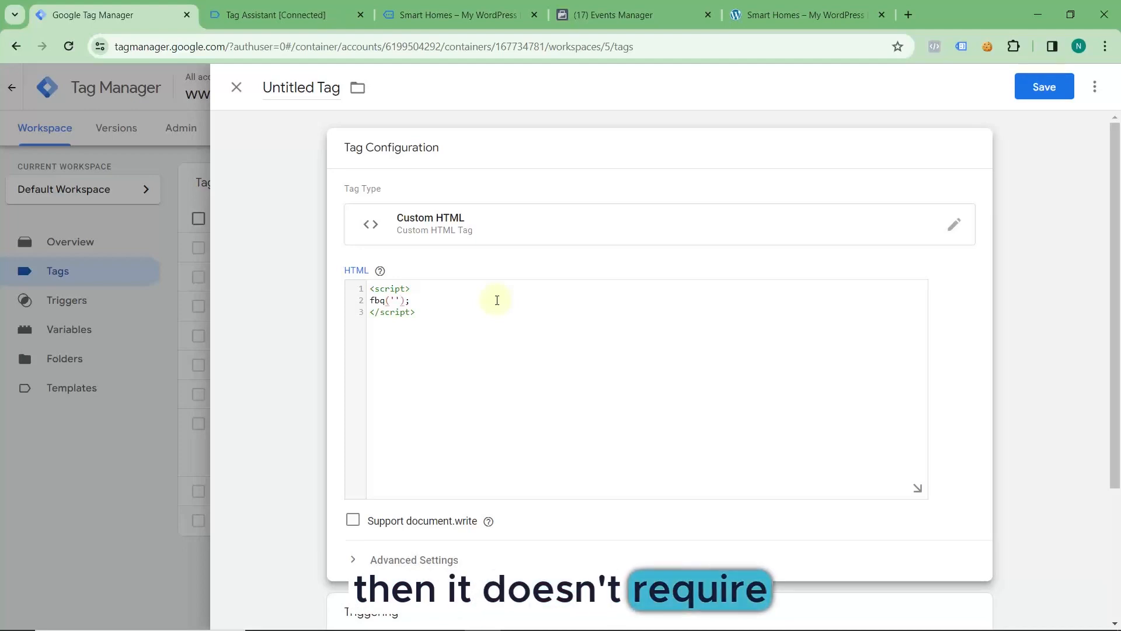
pyautogui.write('track')
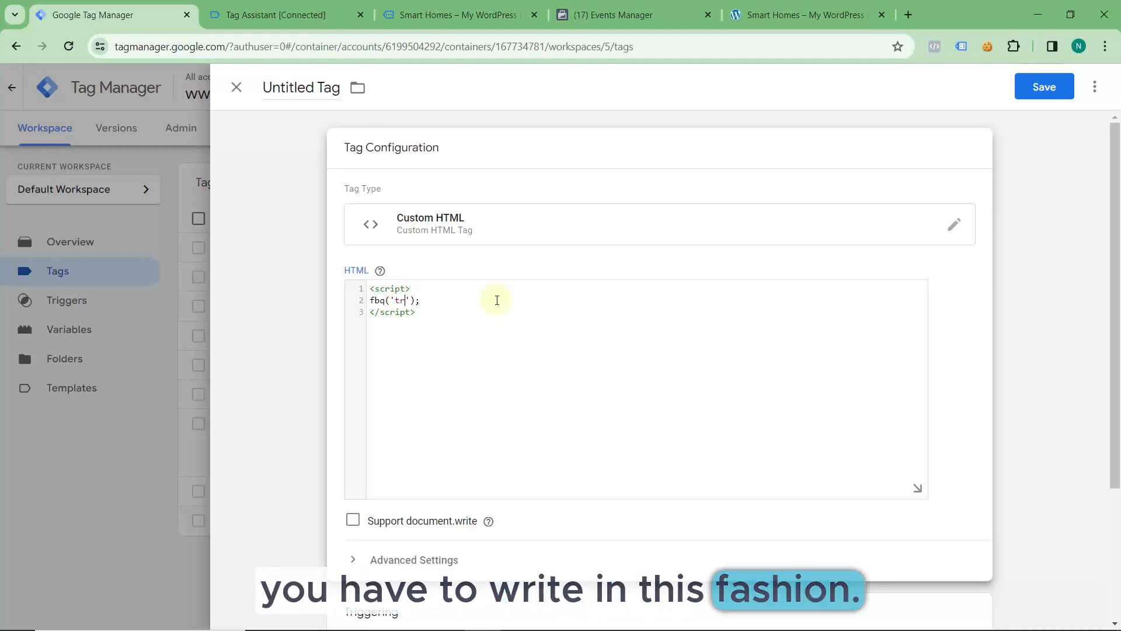
pyautogui.write('Custom')
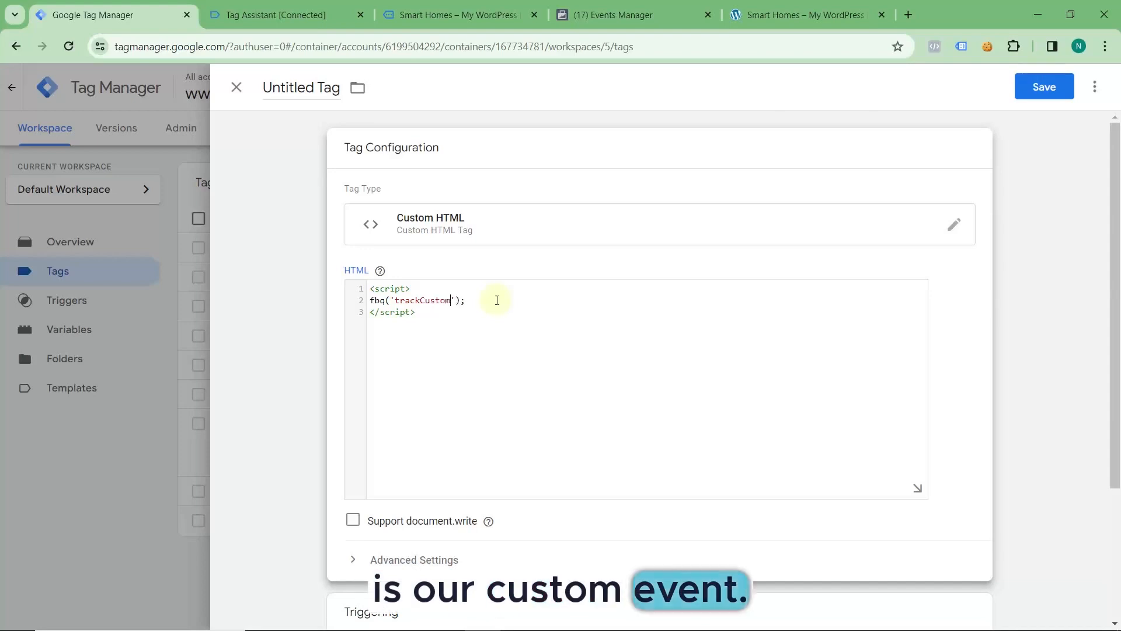
# Step: Add 'TimeSpent' as the custom event name after 'trackCustom' in the fbq call
pyautogui.write(',')
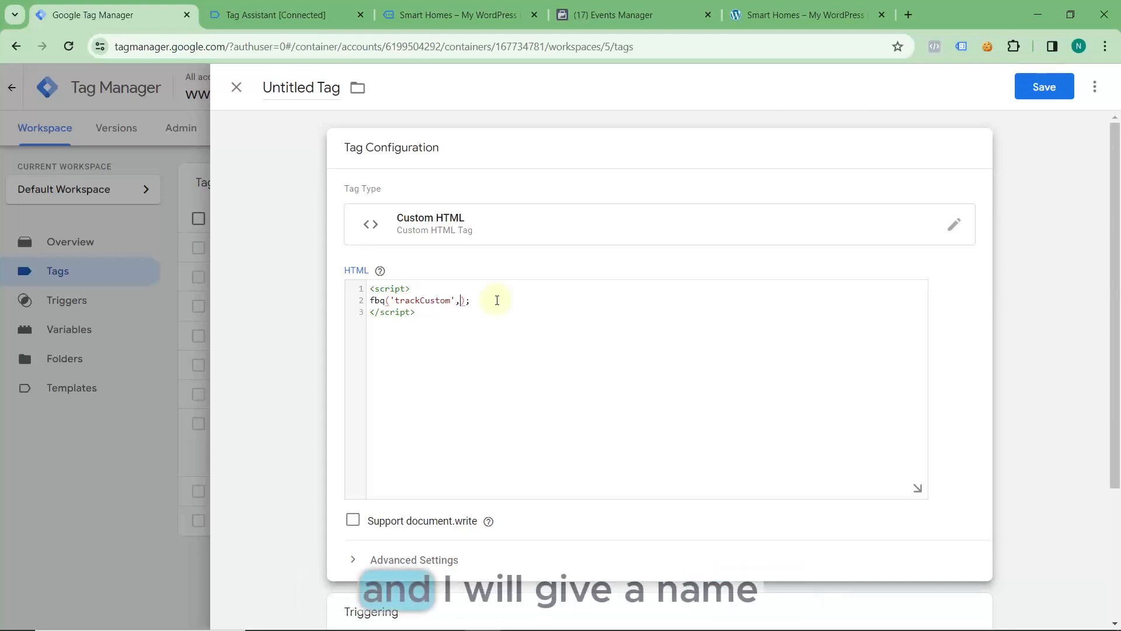
pyautogui.write(" 'tim")
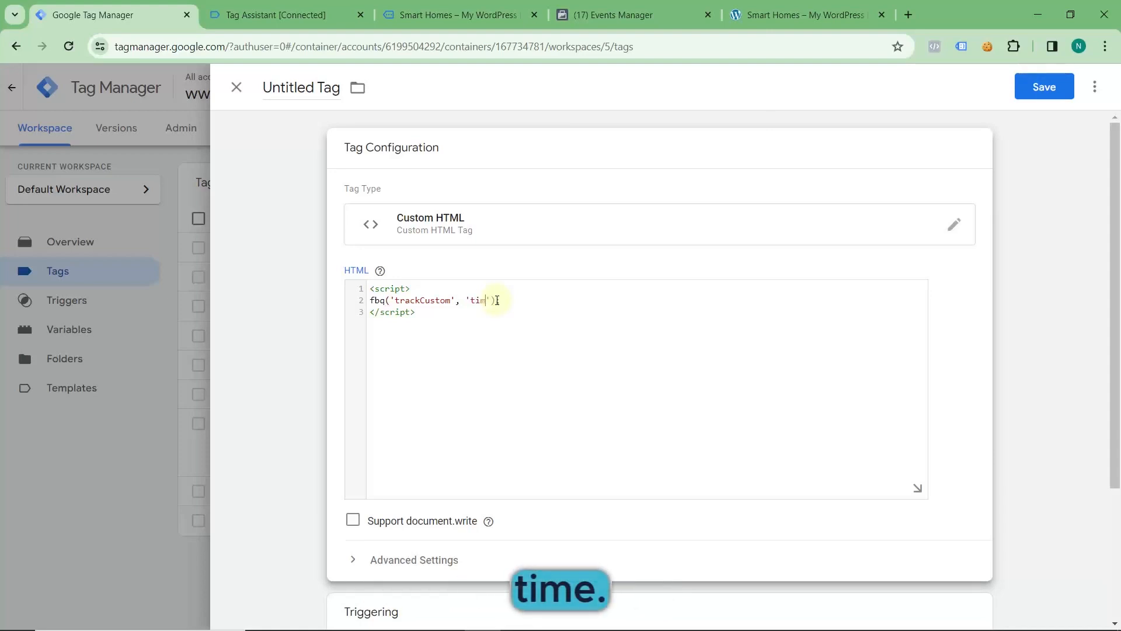
pyautogui.press('BackSpace')
pyautogui.press('BackSpace')
pyautogui.press('BackSpace')
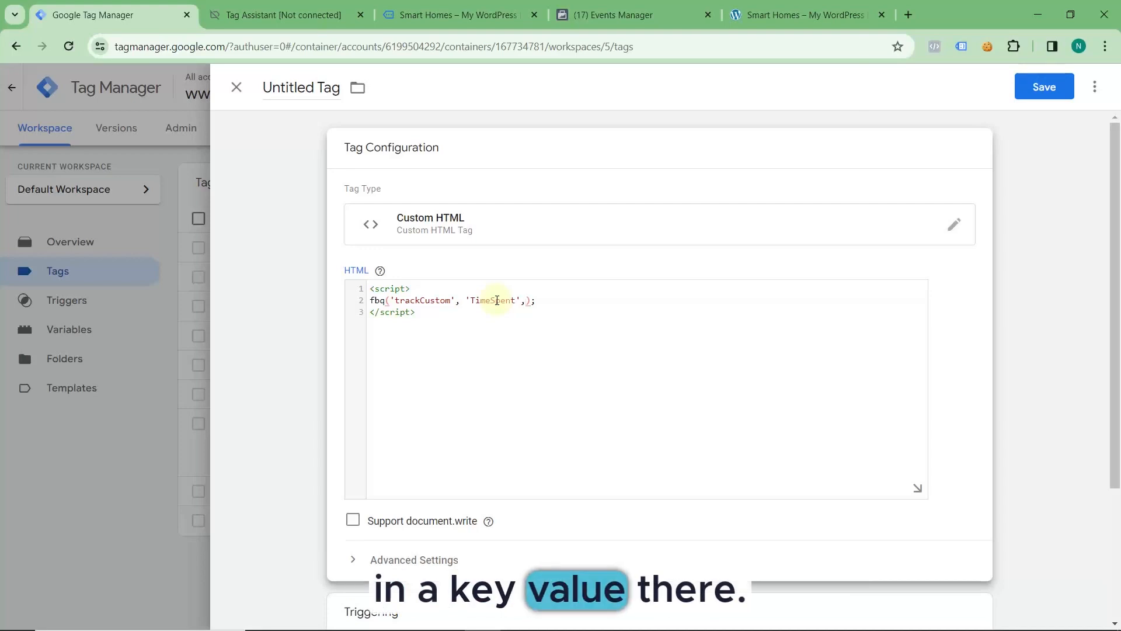
# Step: Add a parameter object with seconds: {{cjs - seconds value}} to the fbq call, separated by a space from the event name
pyautogui.write('{')
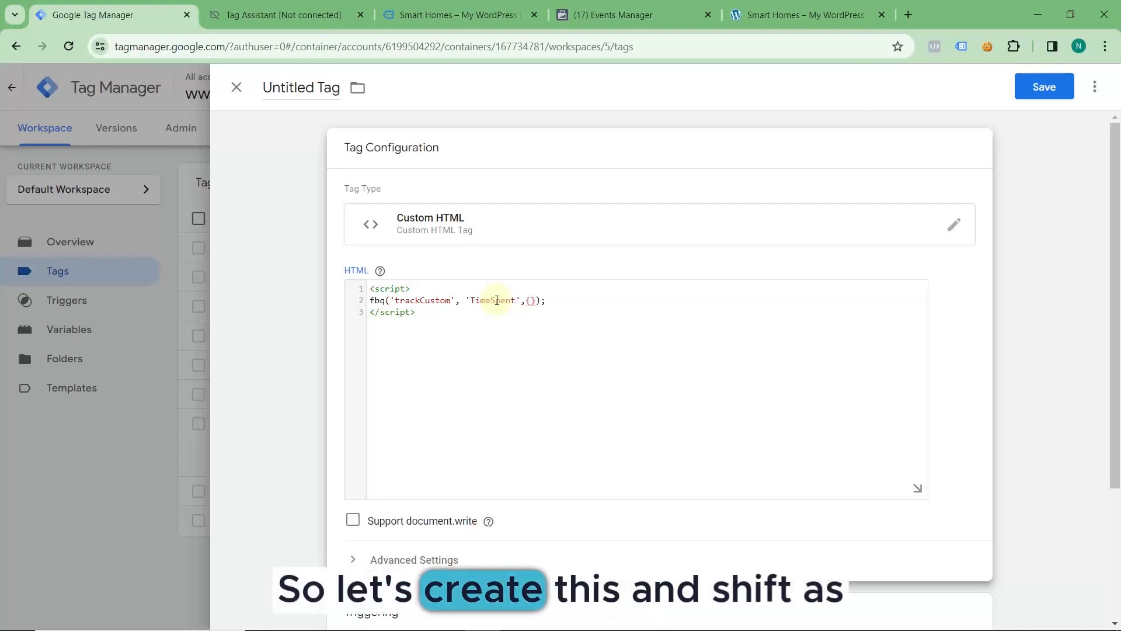
pyautogui.write('seconds')
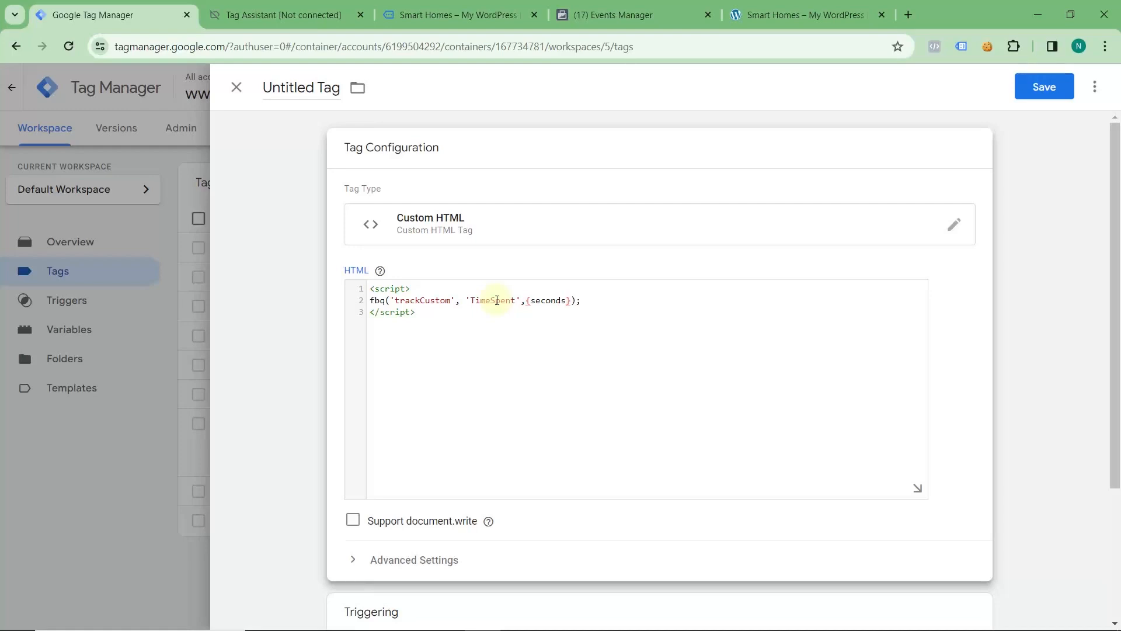
pyautogui.write(': {{')
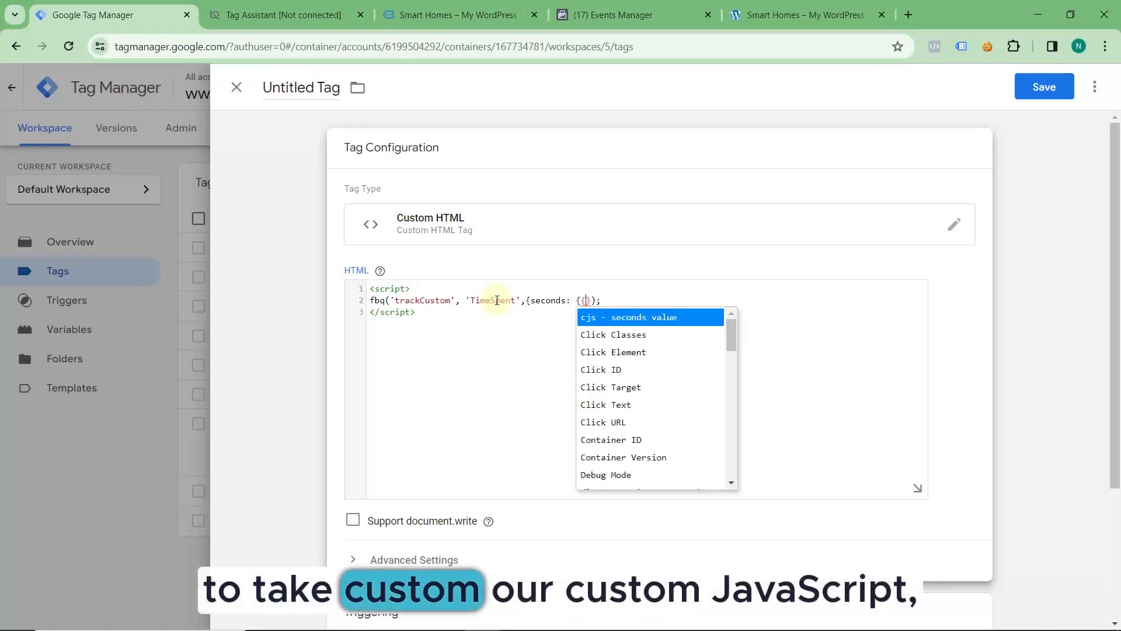
pyautogui.click(542, 485)
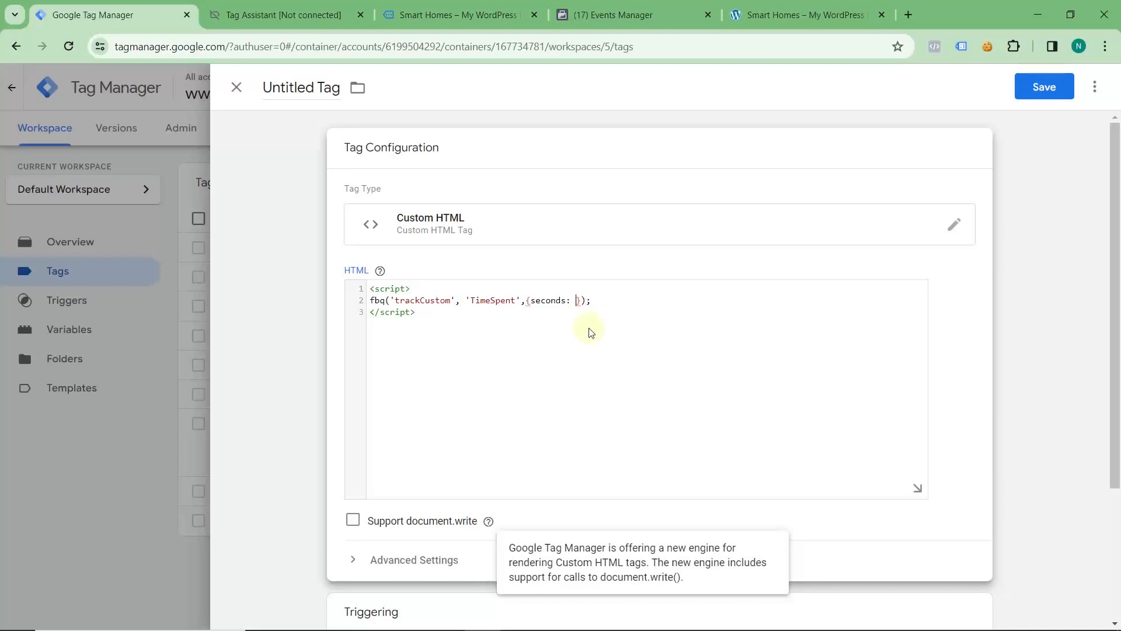
pyautogui.write('{{')
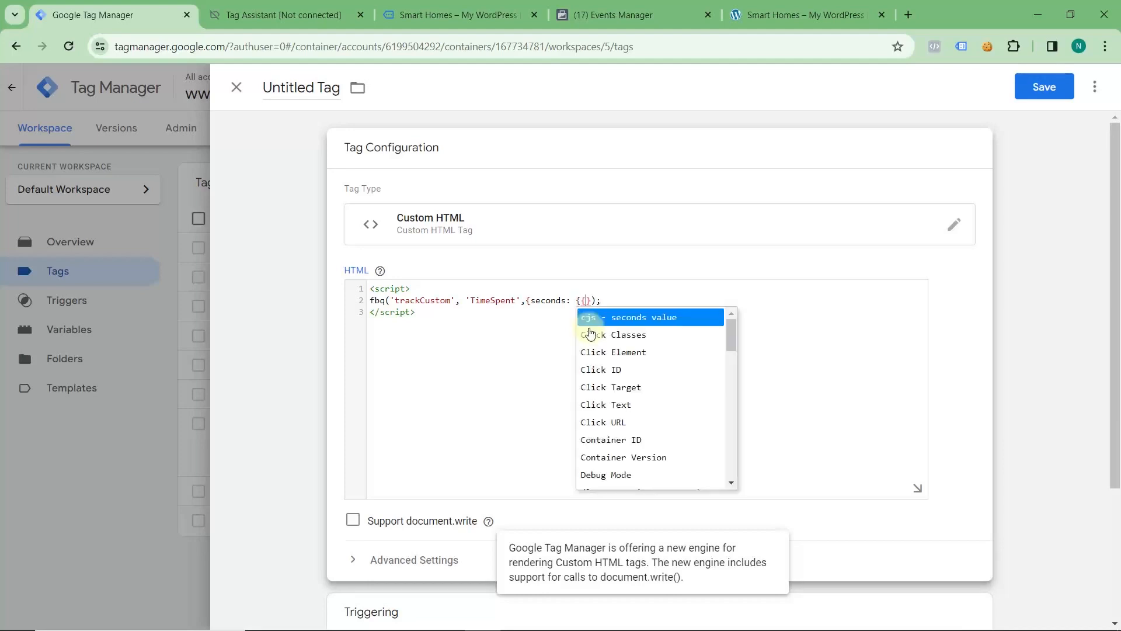
pyautogui.click(605, 324)
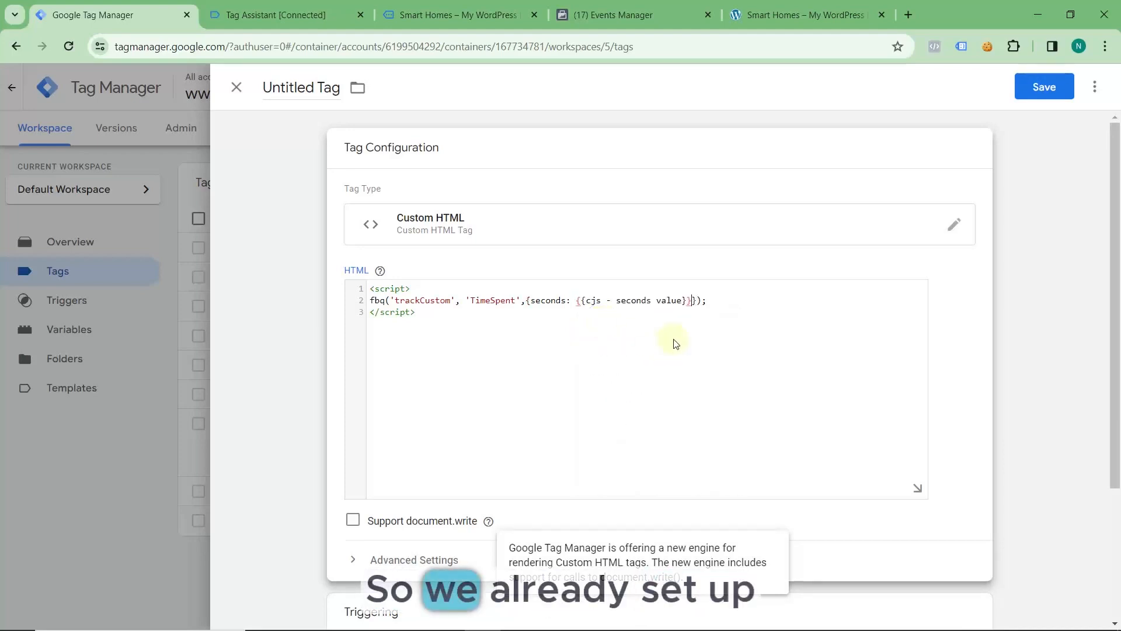
pyautogui.click(526, 303)
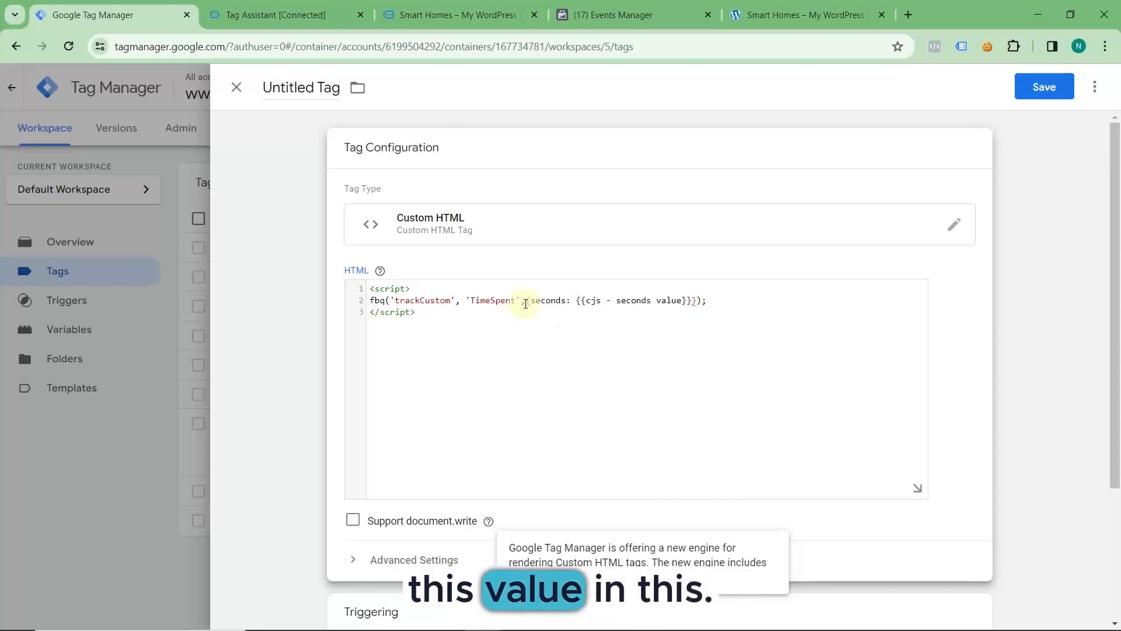
pyautogui.write('{')
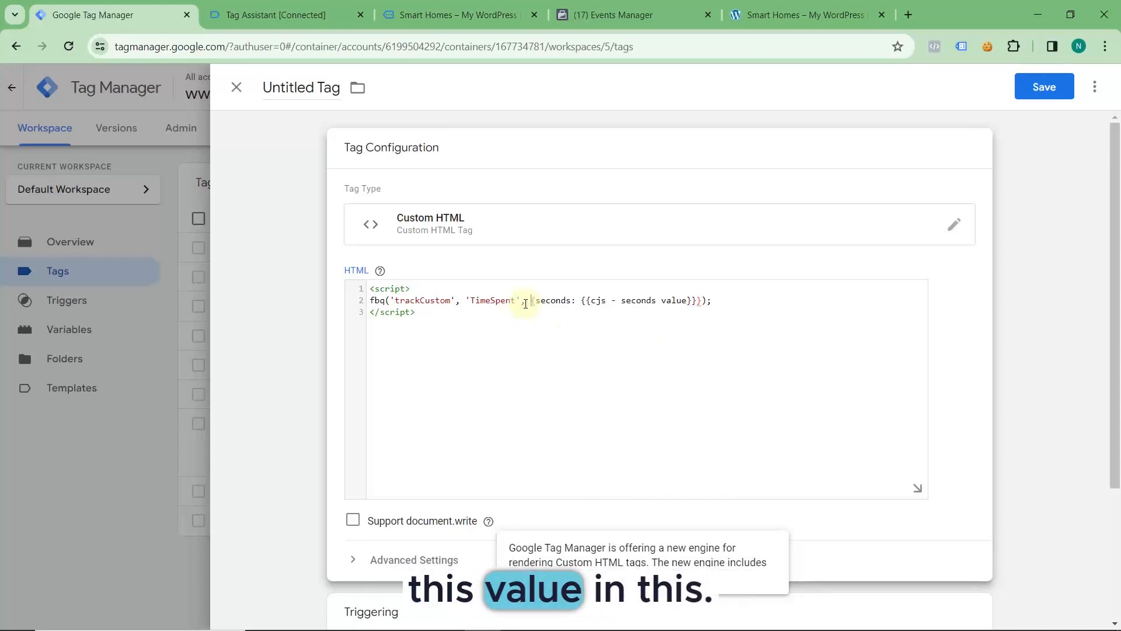
# Step: Add a second parameter, page: {{Page Path}}, after the seconds value in the fbq call
pyautogui.click(697, 301)
pyautogui.write(',')
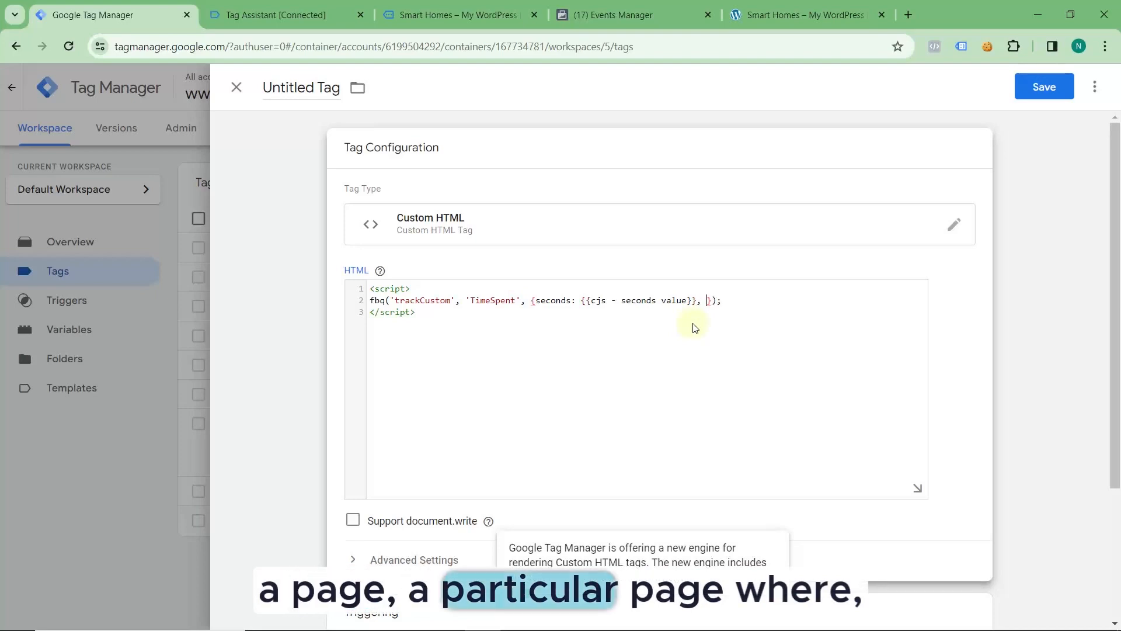
pyautogui.write(' Pa')
pyautogui.press('BackSpace')
pyautogui.press('BackSpace')
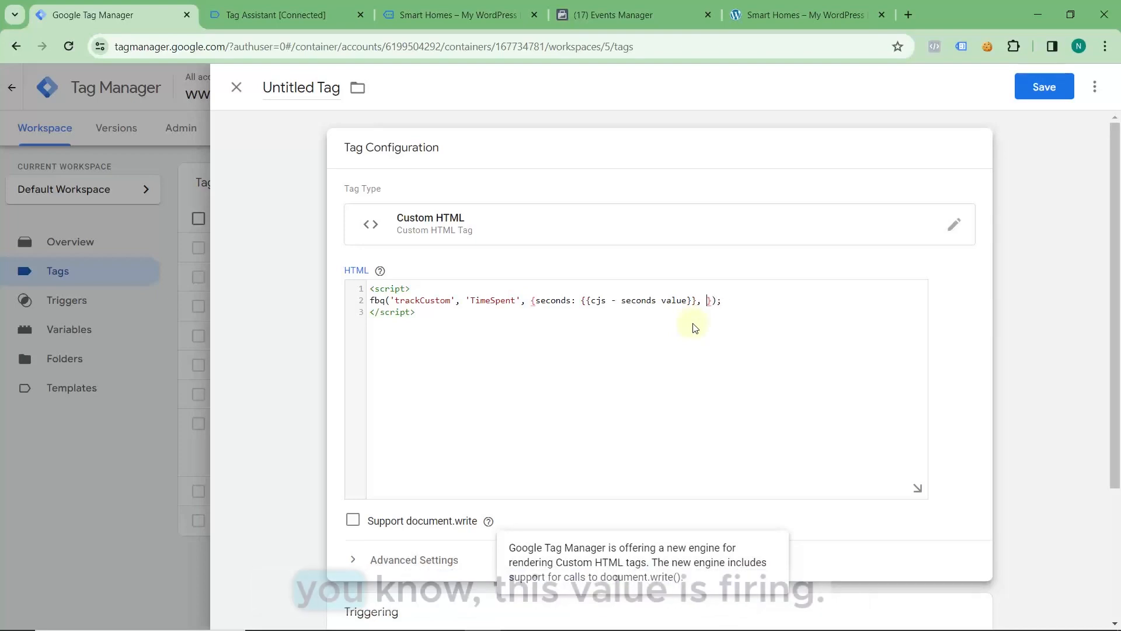
pyautogui.write('pag')
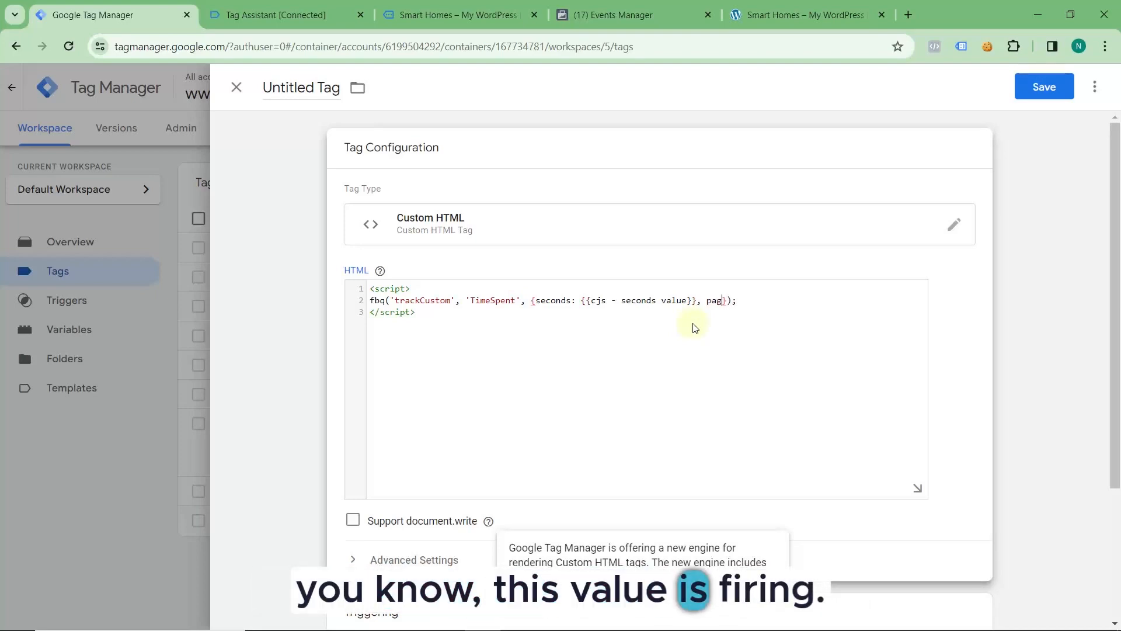
pyautogui.write('e:')
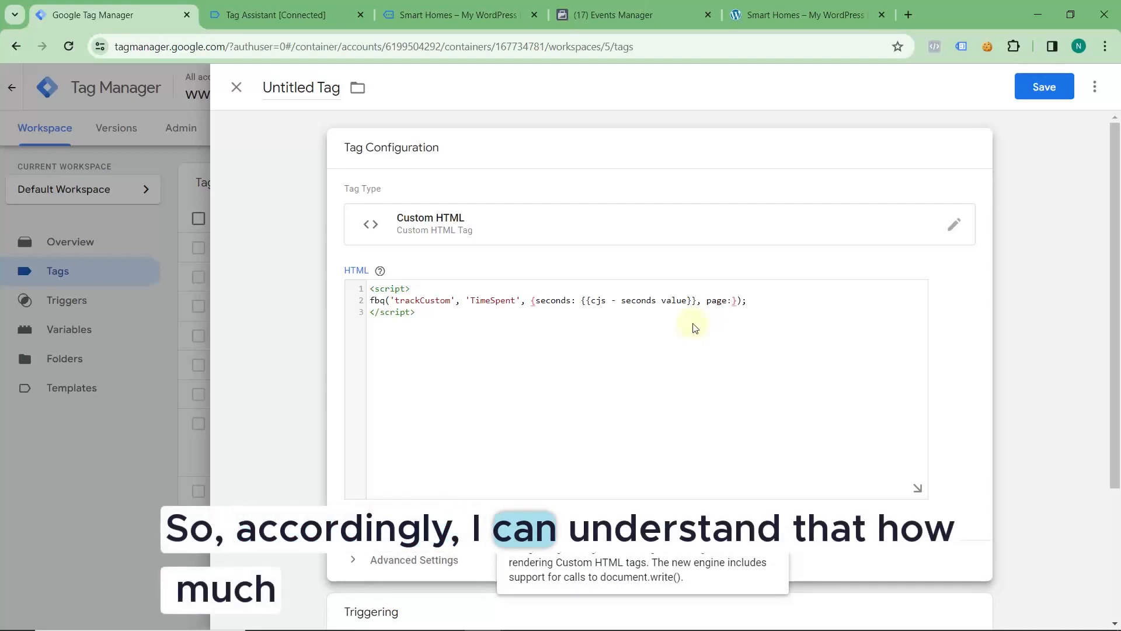
pyautogui.write(' {{')
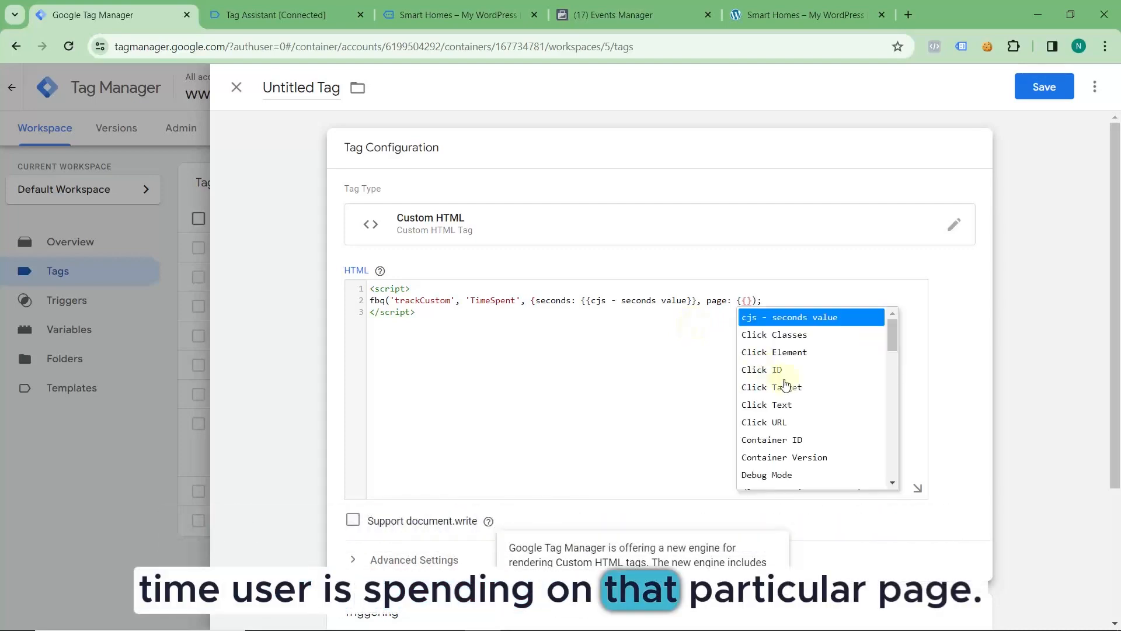
pyautogui.scroll(-2, 785, 384)
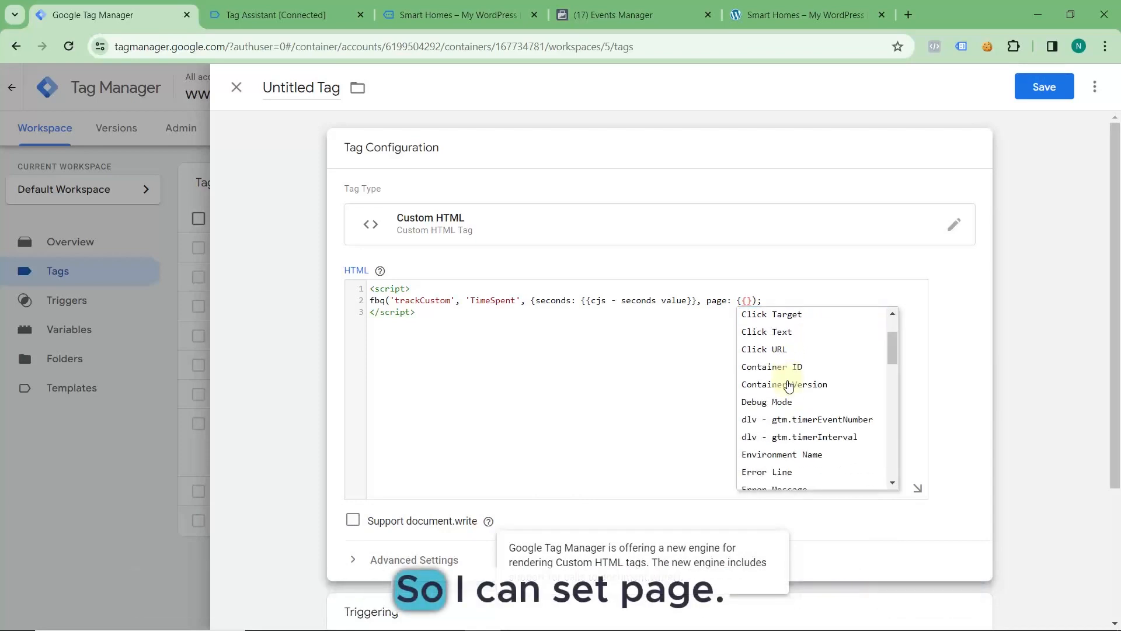
pyautogui.write('pag')
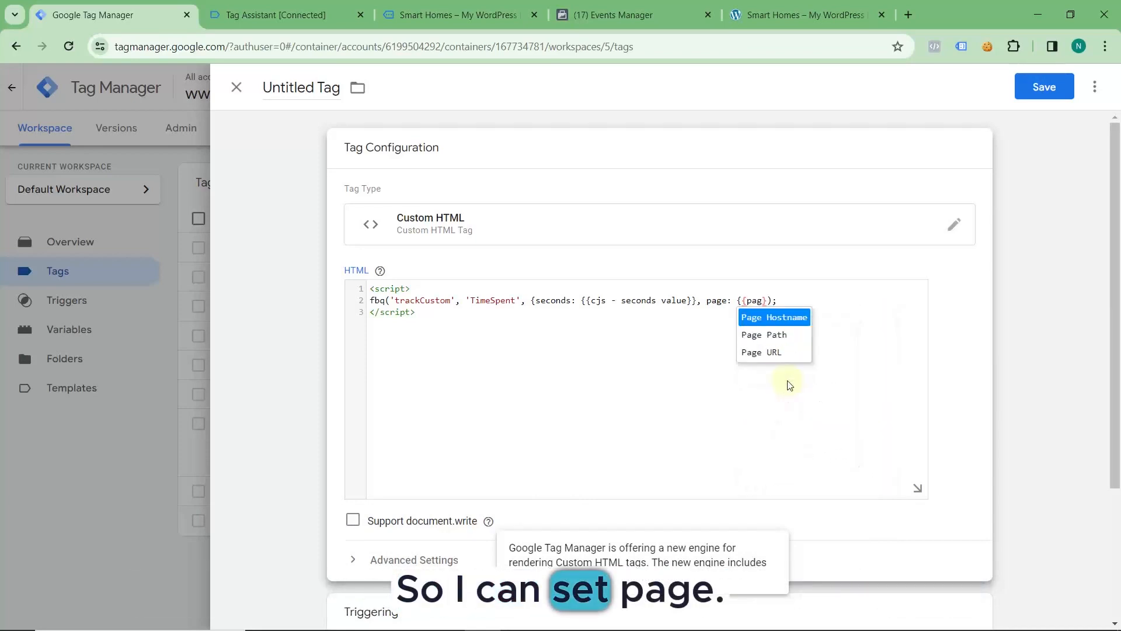
pyautogui.click(776, 338)
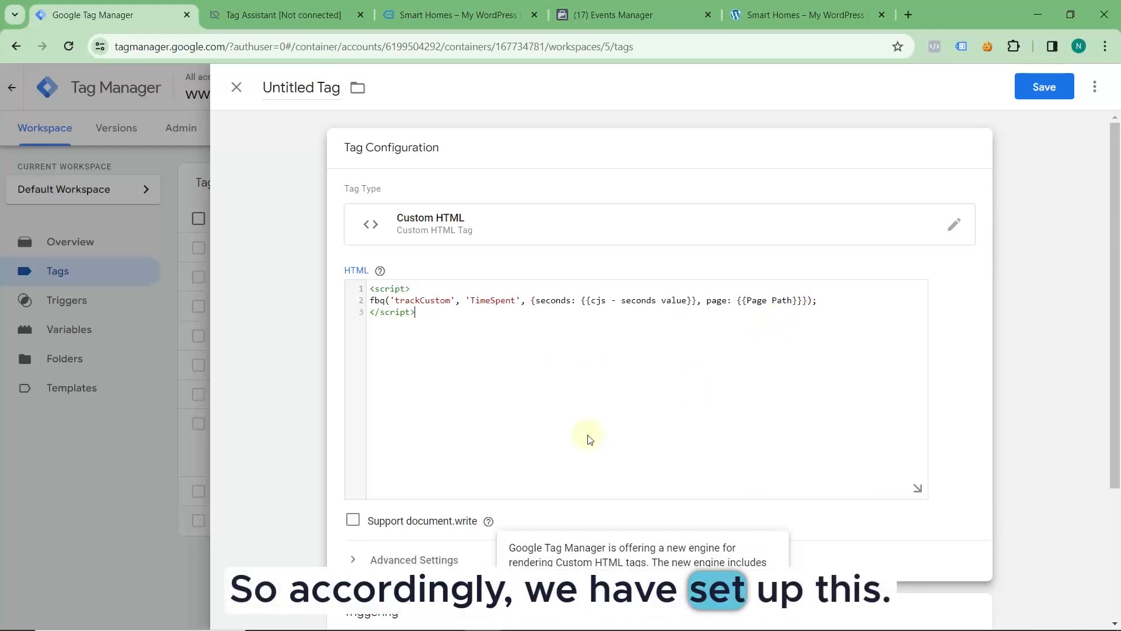
# Step: Set the tag sequencing to fire "FB - Library Tag" before this tag
pyautogui.scroll(-3, 584, 443)
pyautogui.click(470, 385)
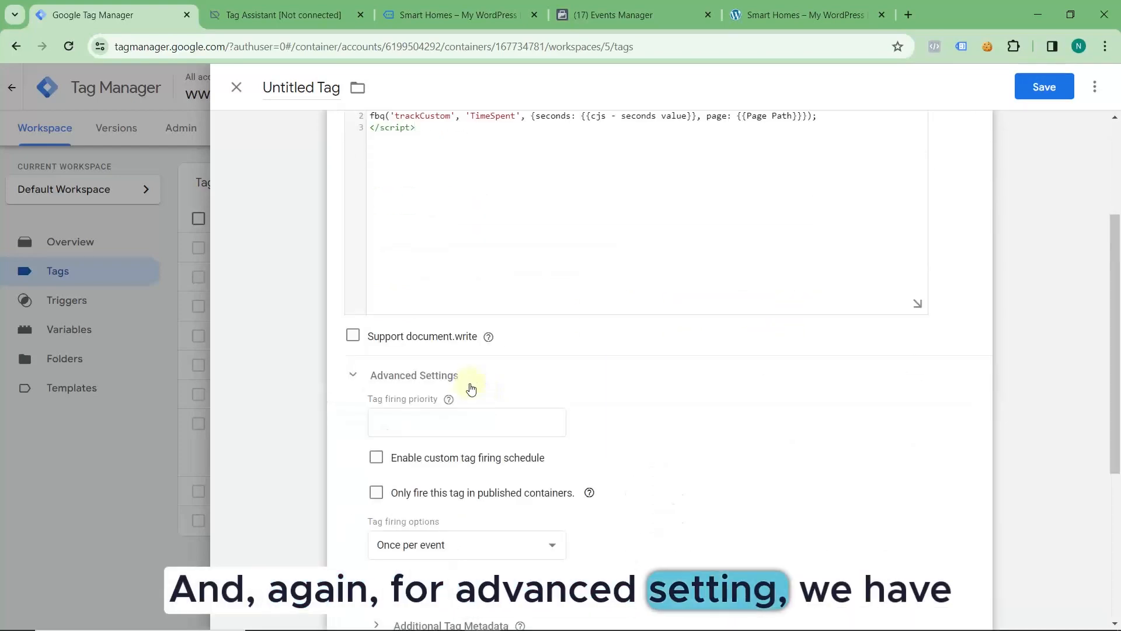
pyautogui.scroll(-2, 467, 403)
pyautogui.click(438, 445)
pyautogui.scroll(-2, 426, 409)
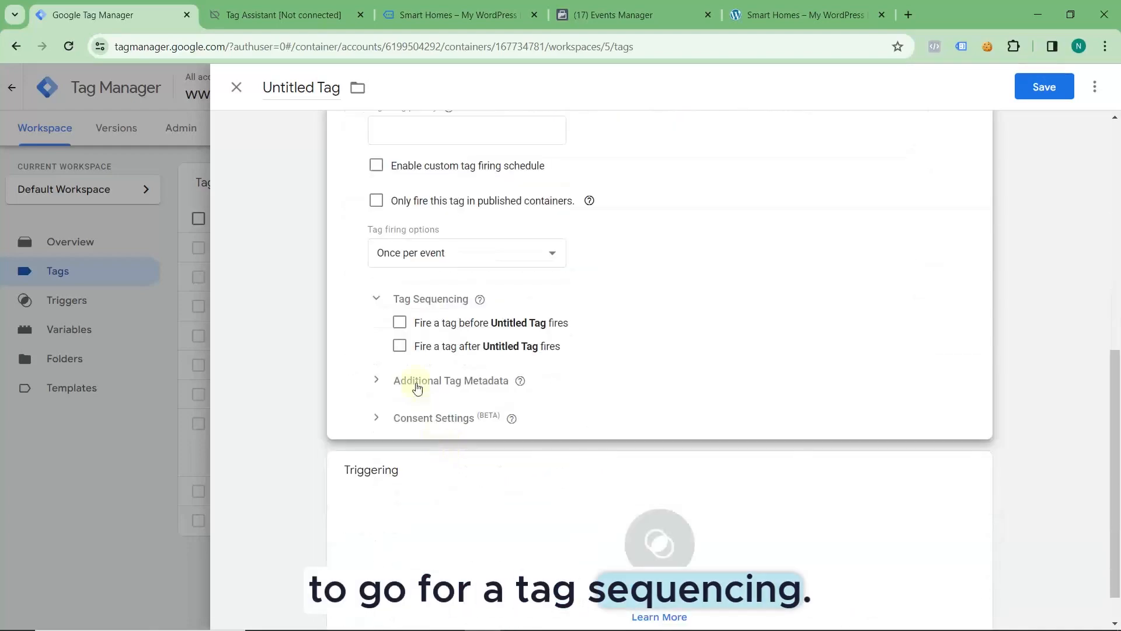
pyautogui.click(399, 322)
pyautogui.click(447, 367)
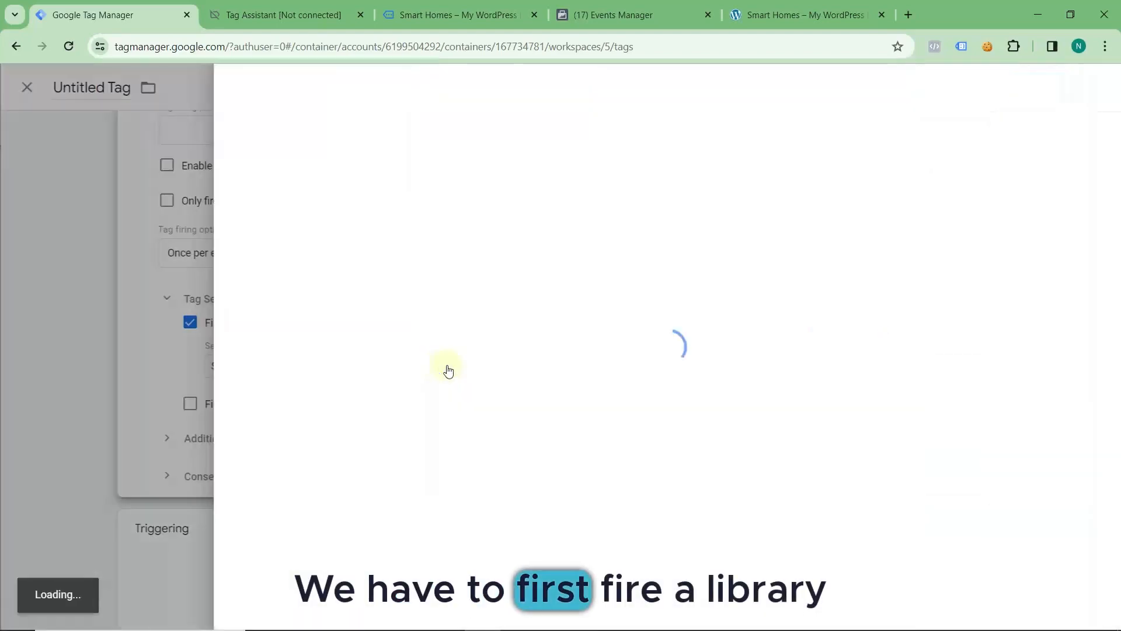
pyautogui.click(400, 301)
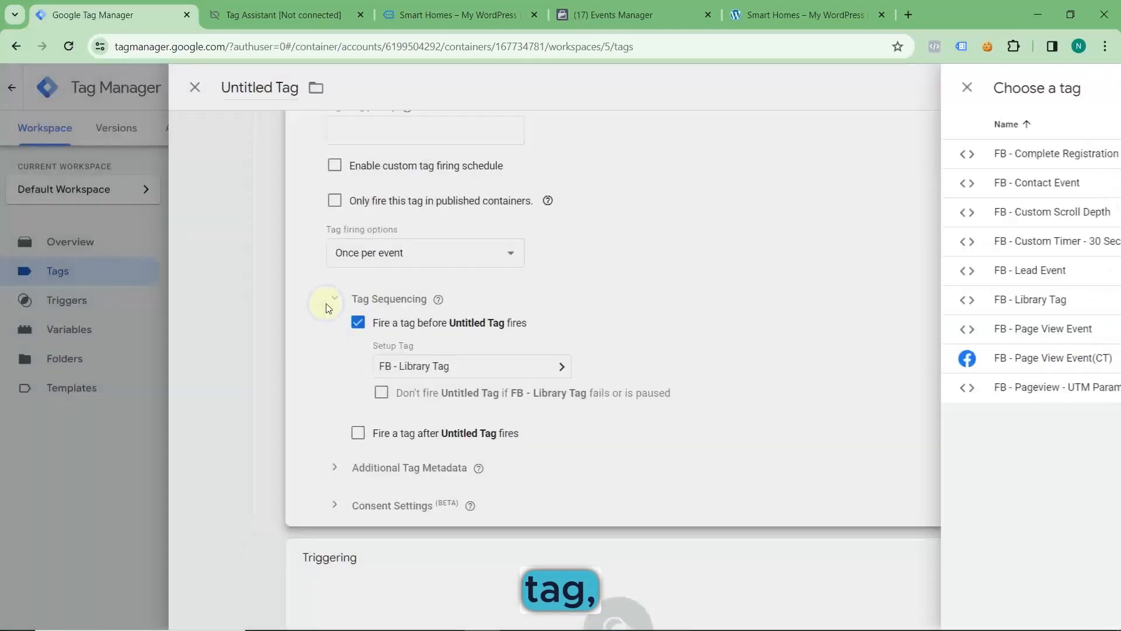
# Step: Assign the "Advance Timer - 150 Seconds" trigger as the tag's firing trigger
pyautogui.scroll(-4, 423, 441)
pyautogui.click(458, 486)
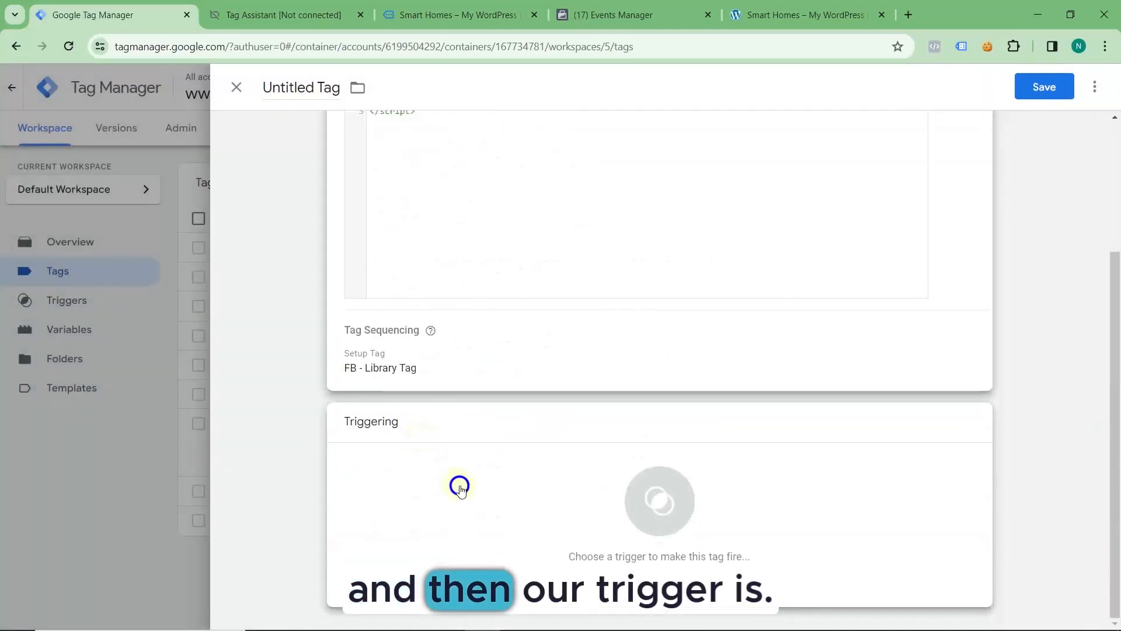
pyautogui.click(400, 153)
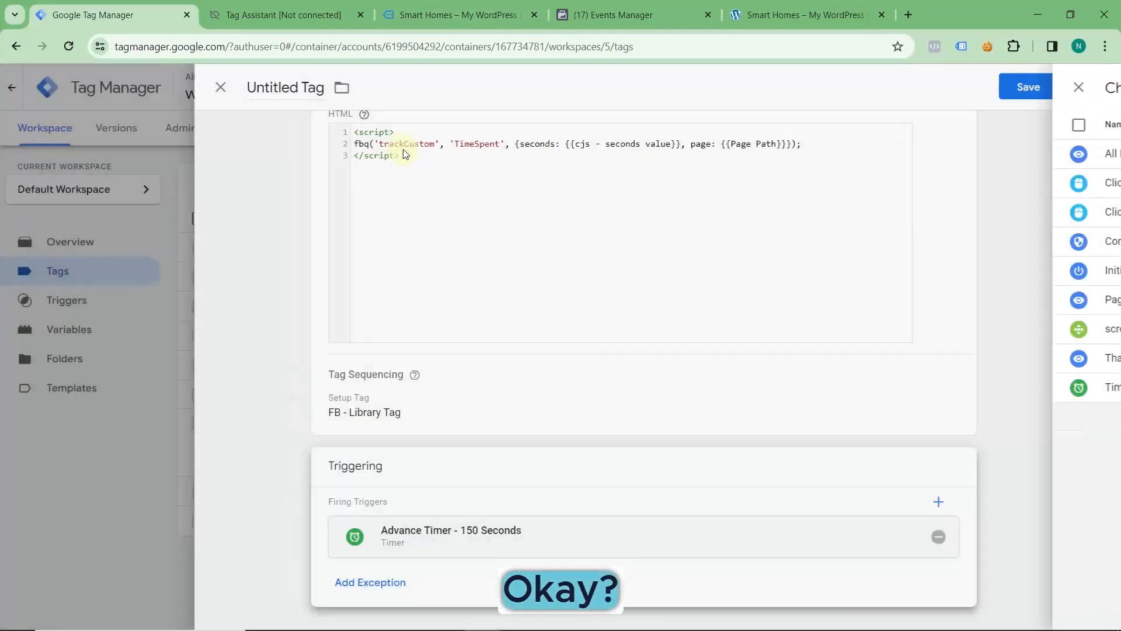
# Step: Name the tag "FB - Custom Advance Timer Event" and save it
pyautogui.scroll(3, 399, 257)
pyautogui.click(328, 89)
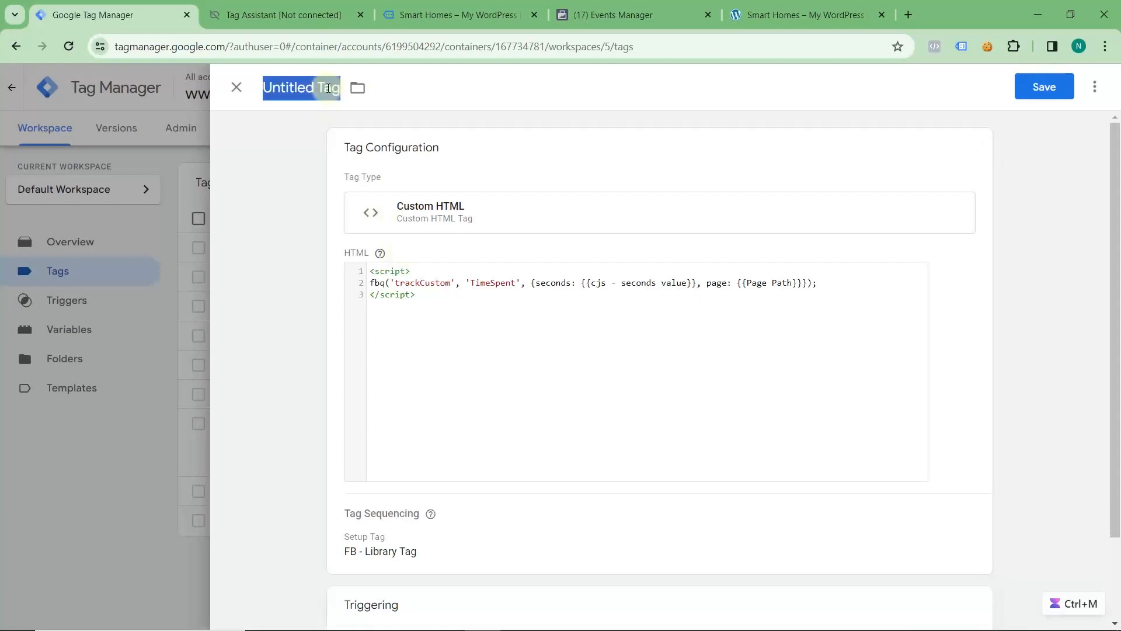
pyautogui.write('FB ')
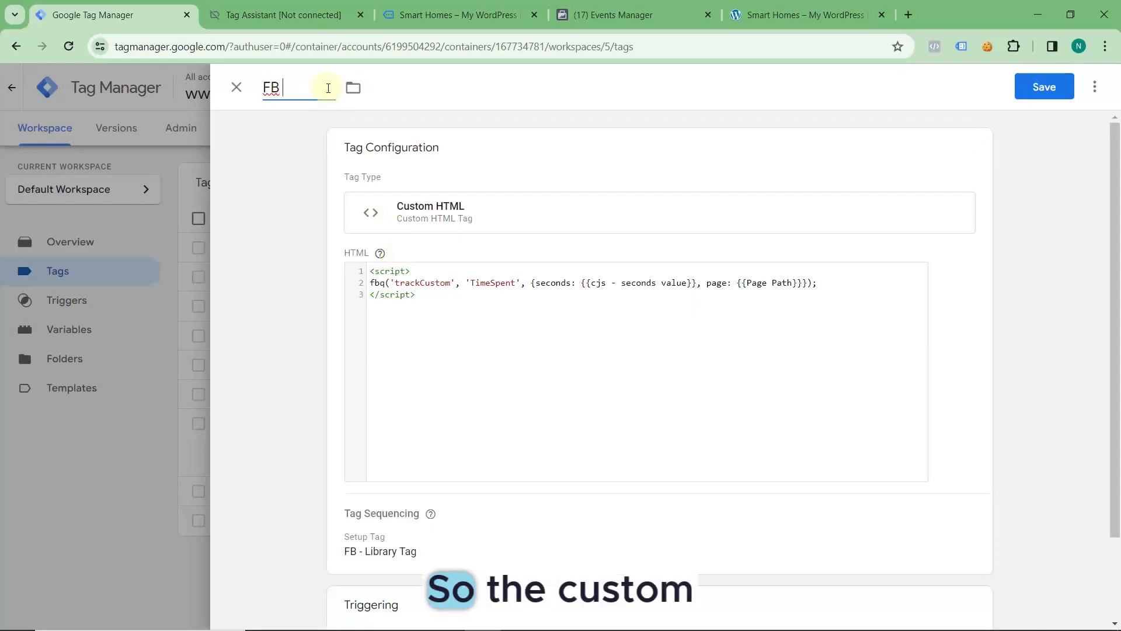
pyautogui.write('- Custom')
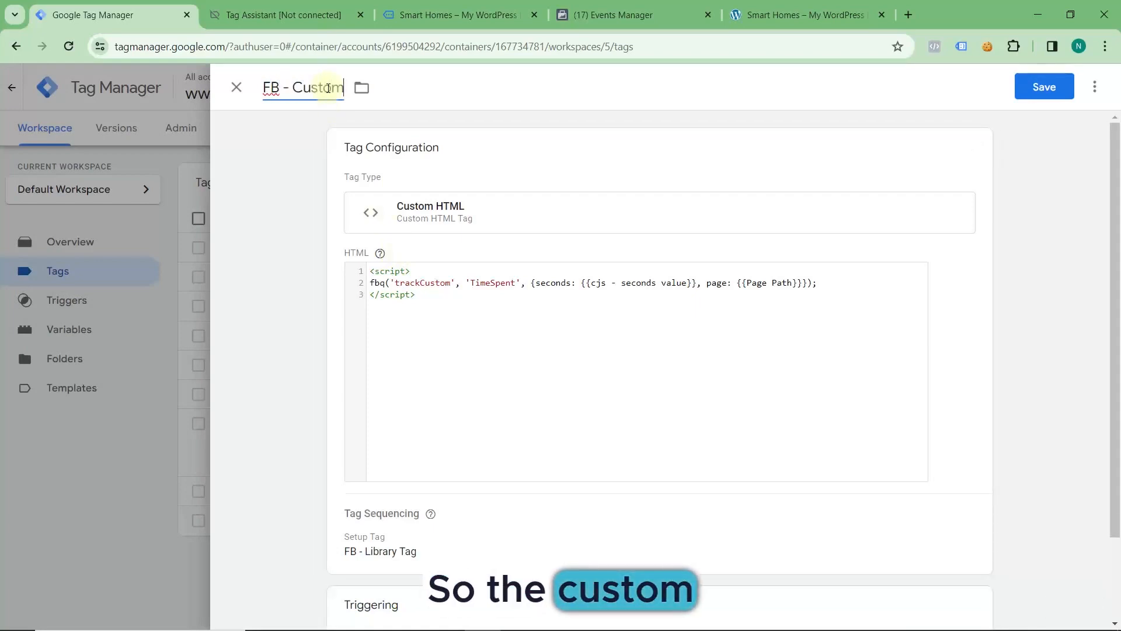
pyautogui.write(' Timer')
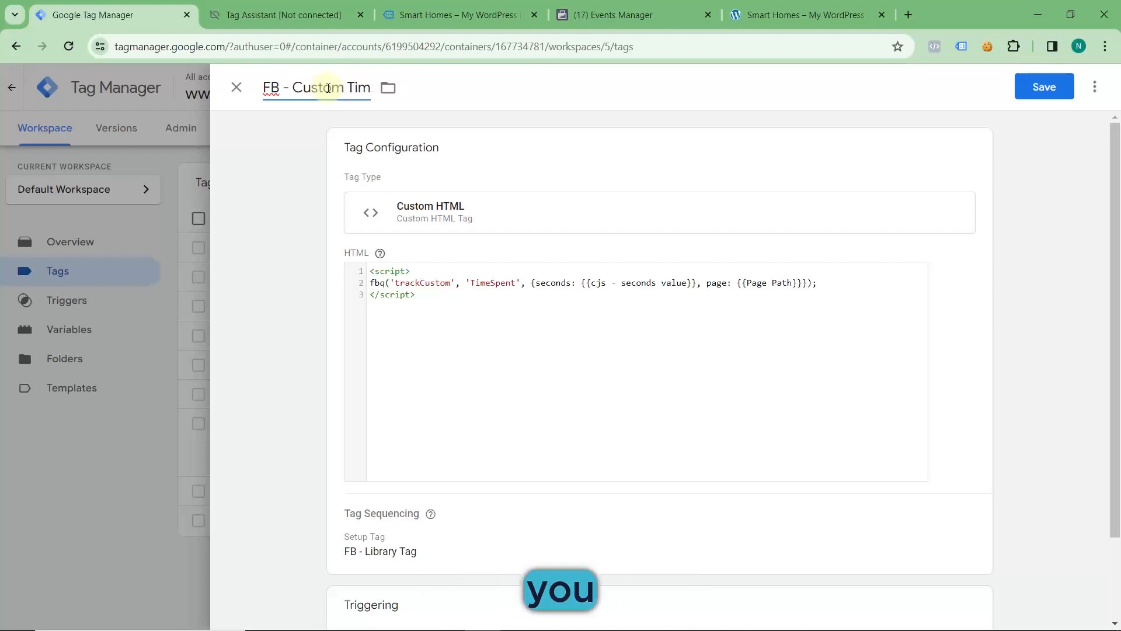
pyautogui.press('BackSpace')
pyautogui.press('BackSpace')
pyautogui.press('BackSpace')
pyautogui.write('Ada')
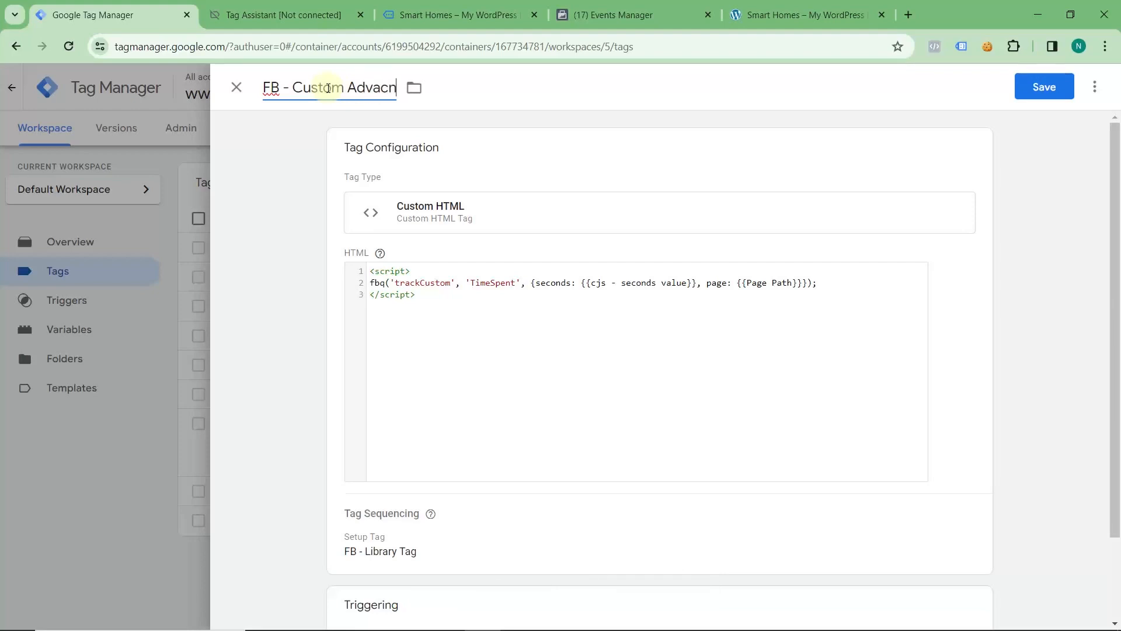
pyautogui.write('ance Timer Event')
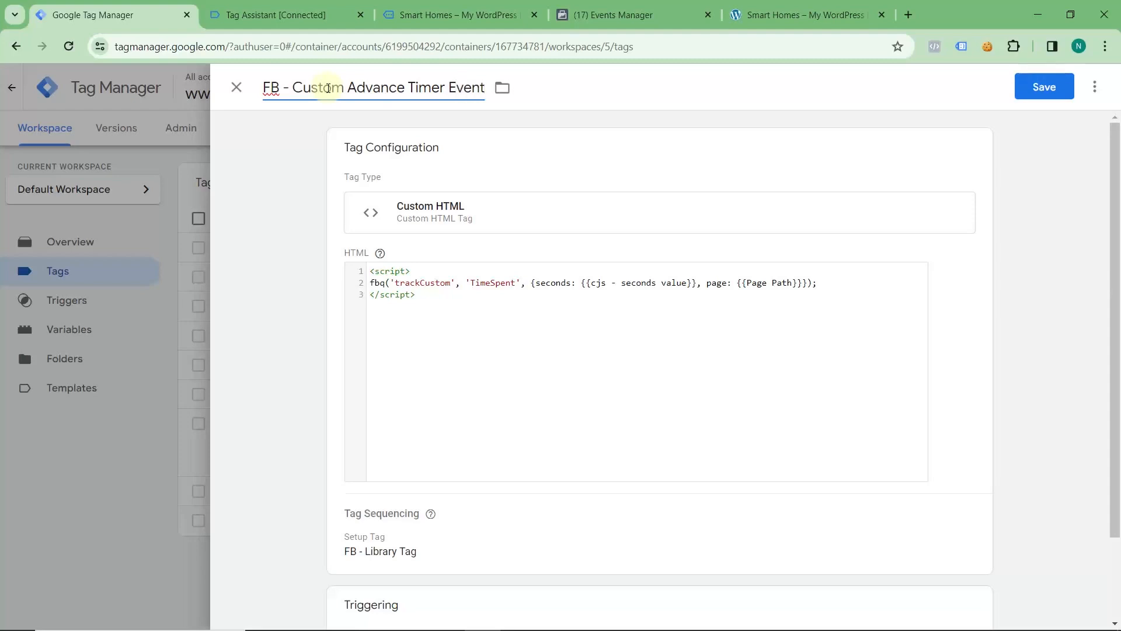
pyautogui.click(1037, 99)
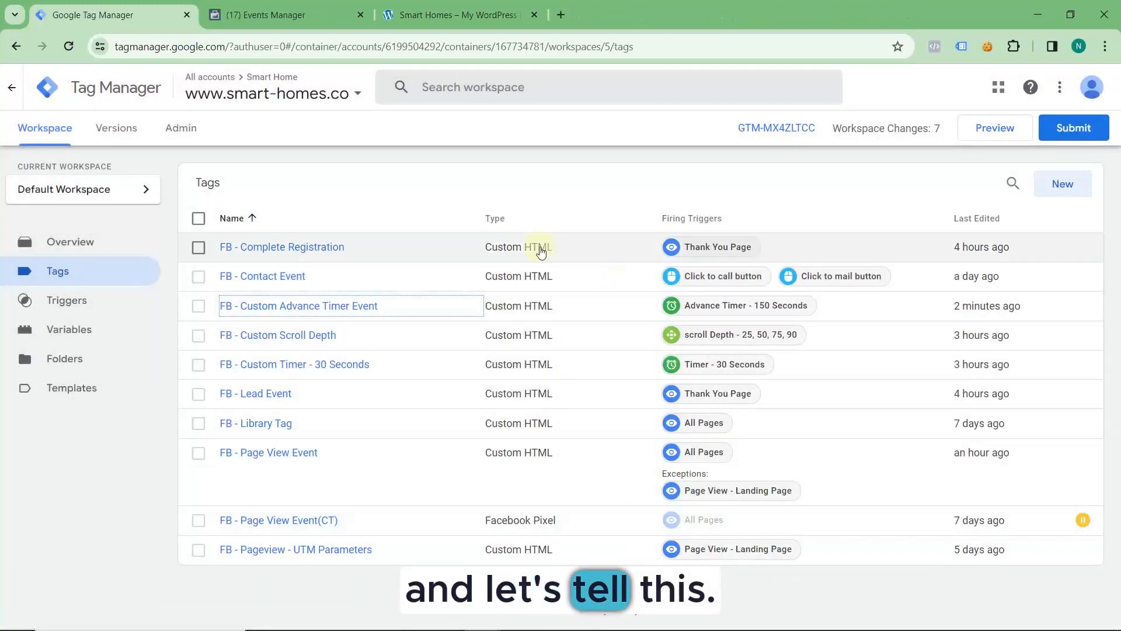
pyautogui.click(987, 134)
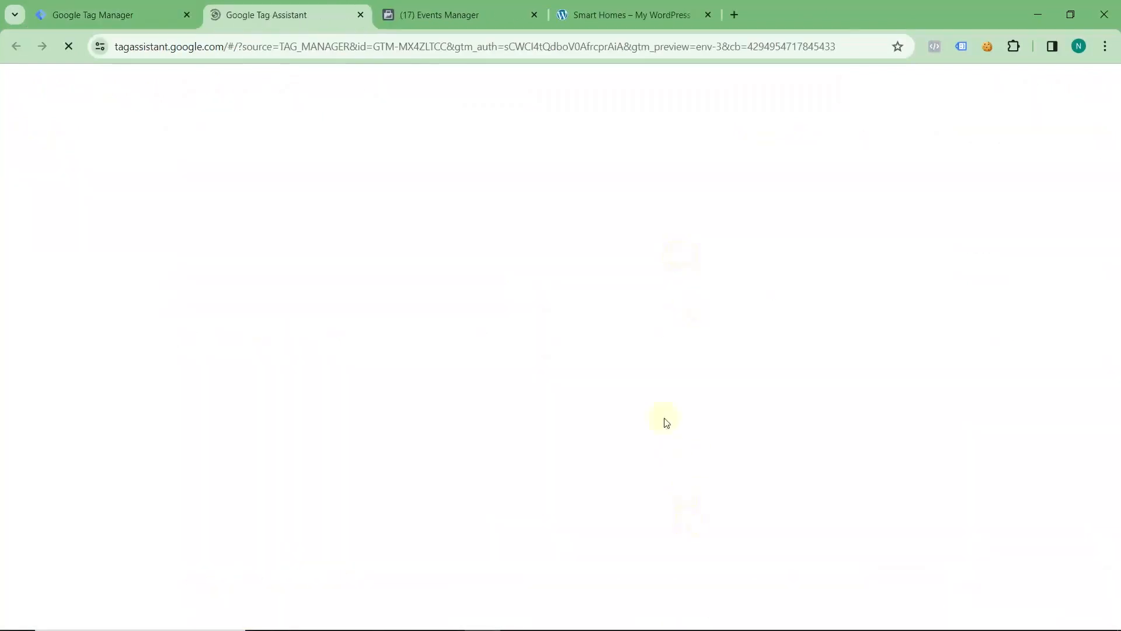
pyautogui.moveTo(662, 627)
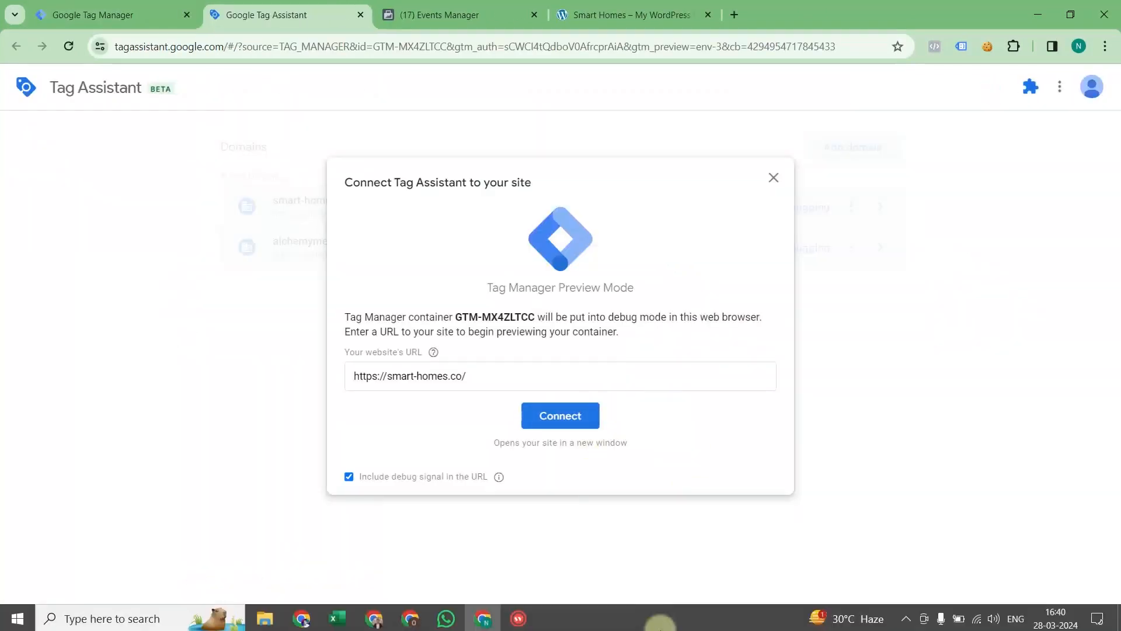
pyautogui.click(563, 415)
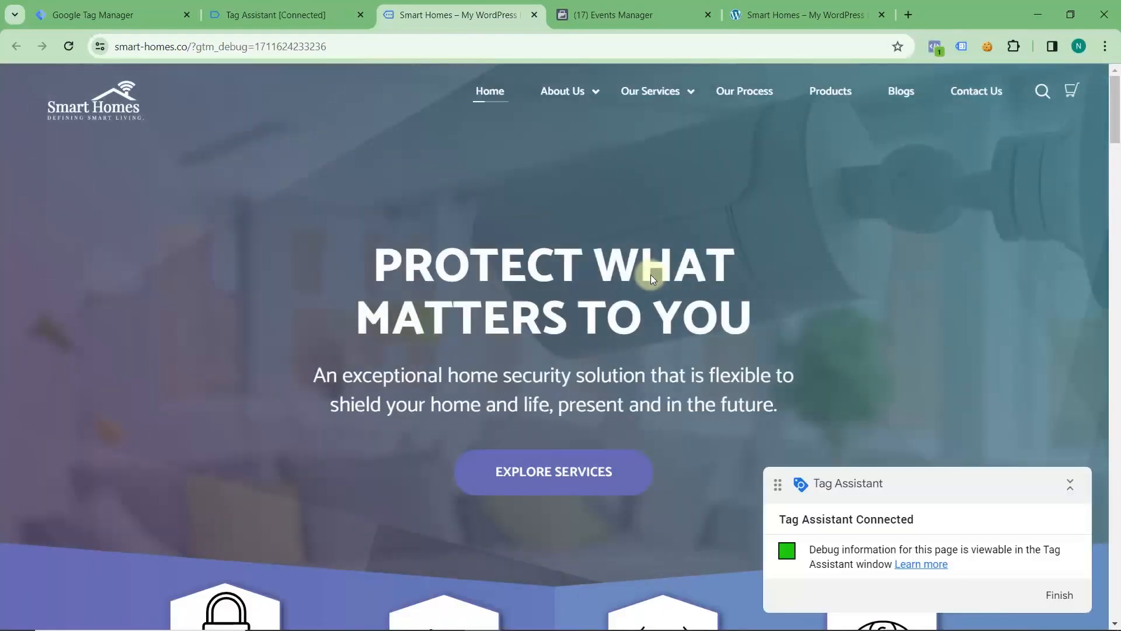
pyautogui.click(1070, 485)
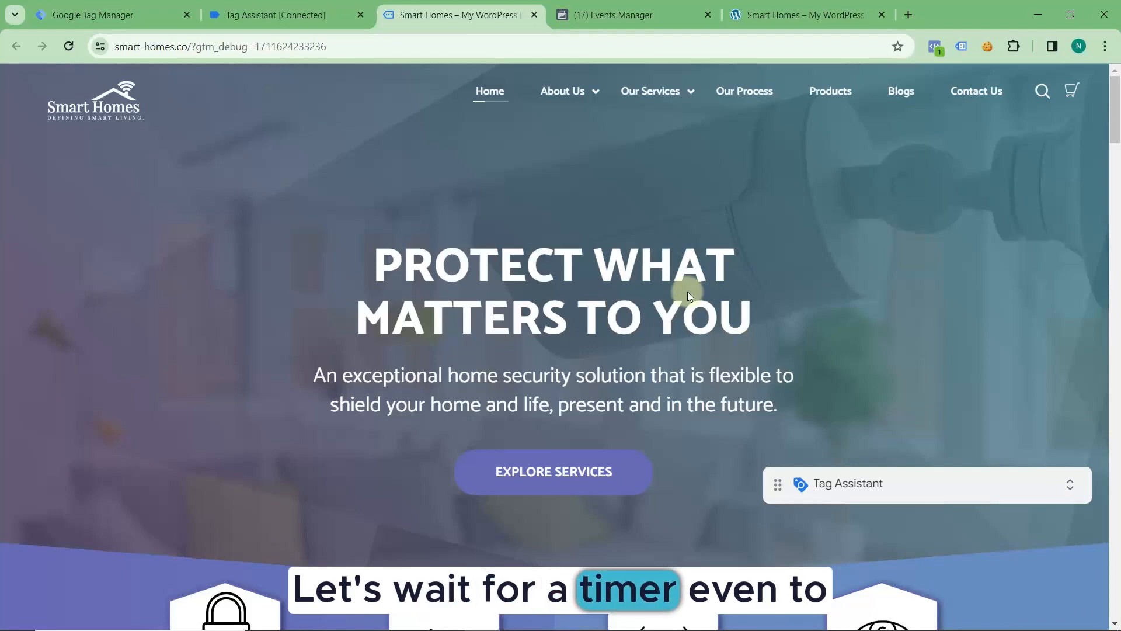
pyautogui.scroll(-3, 688, 292)
pyautogui.scroll(3, 683, 290)
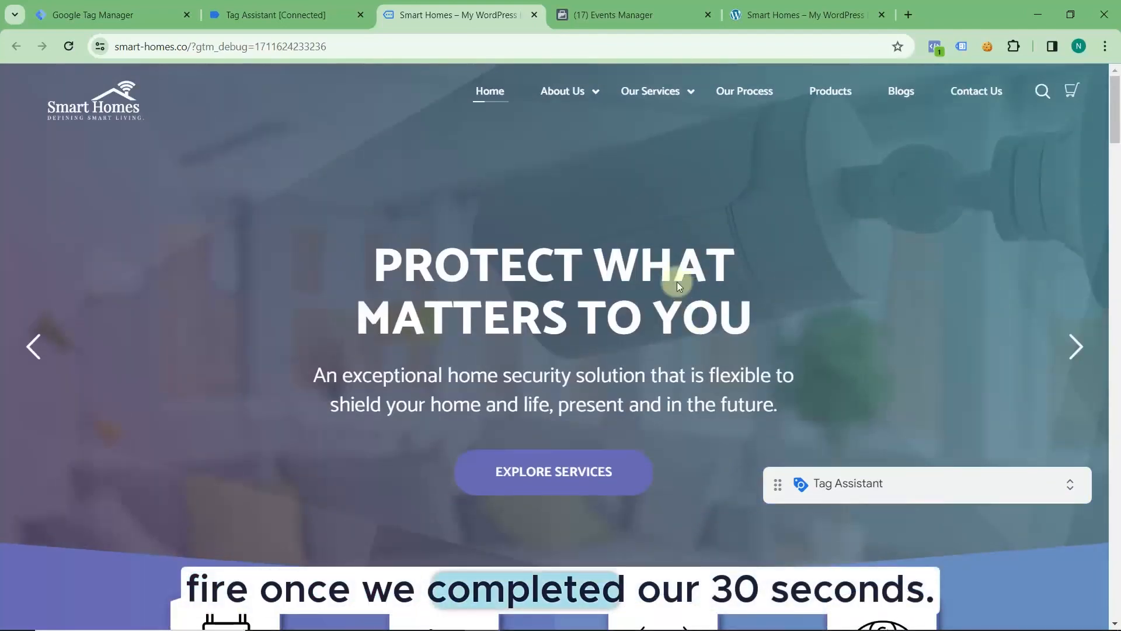
pyautogui.click(301, 14)
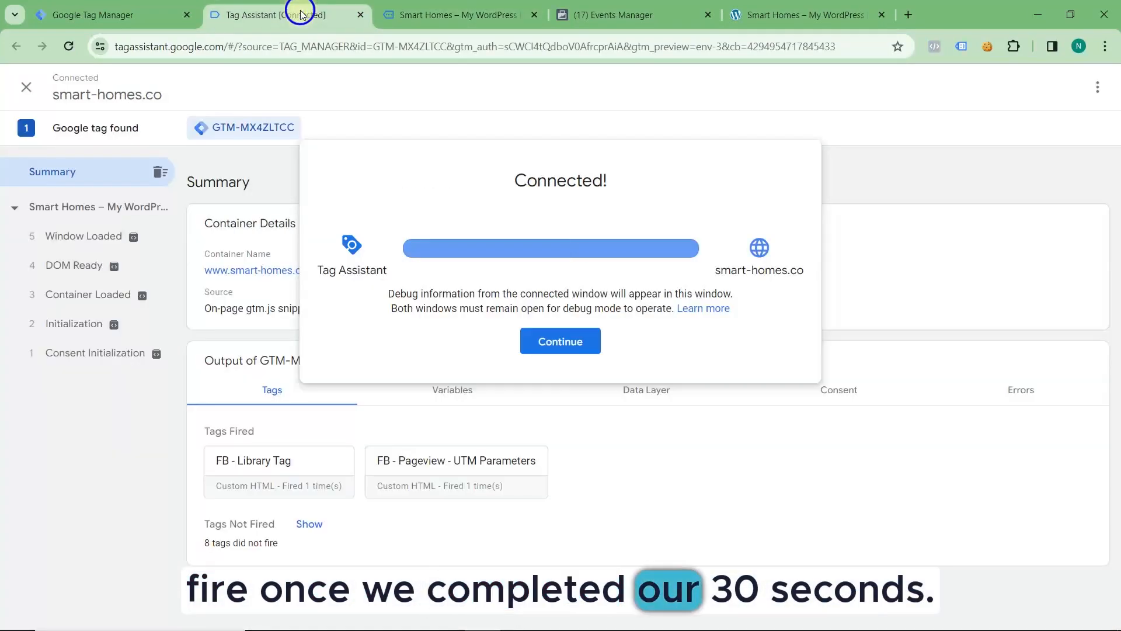
pyautogui.click(574, 339)
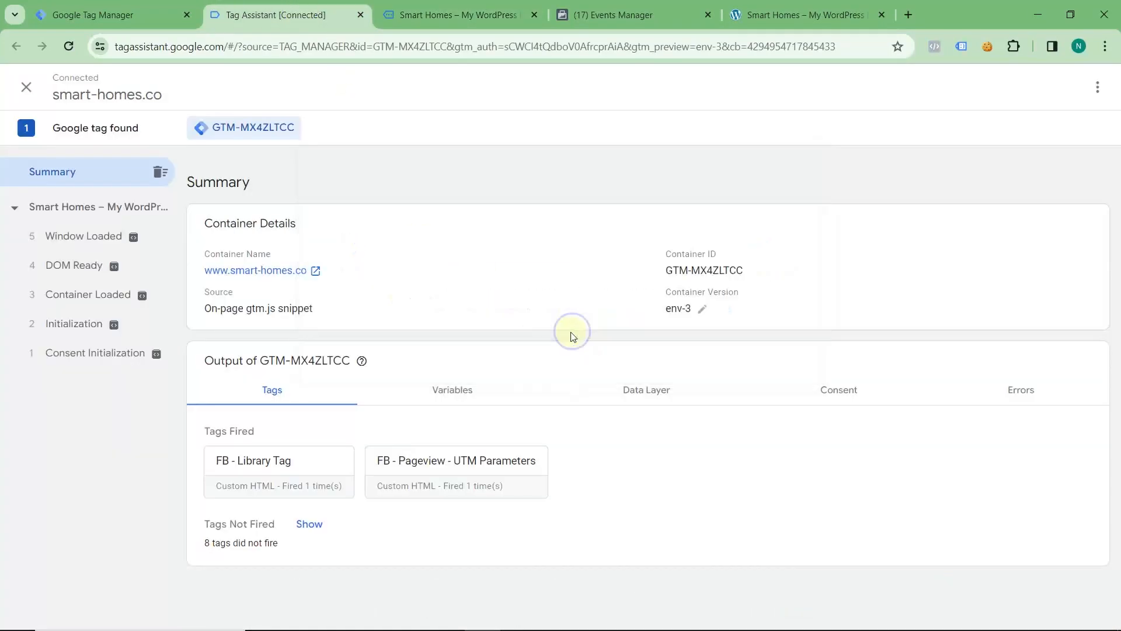
# Step: Browse the Smart Homes home page long enough for the timers to run, checking Tag Assistant for timer events
pyautogui.click(426, 20)
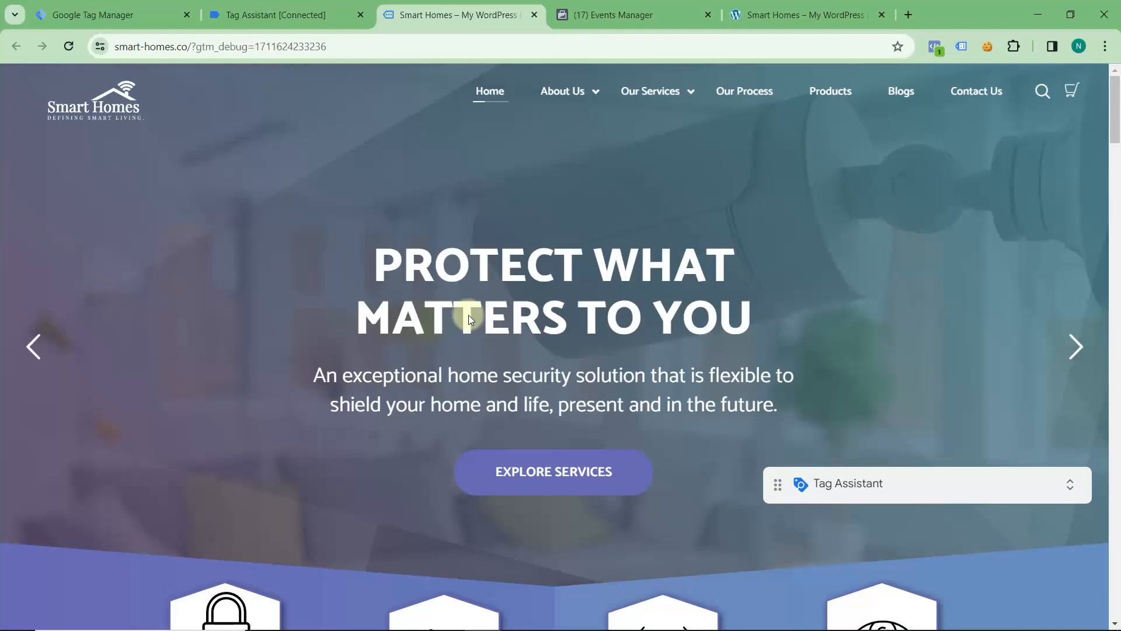
pyautogui.scroll(-3, 469, 314)
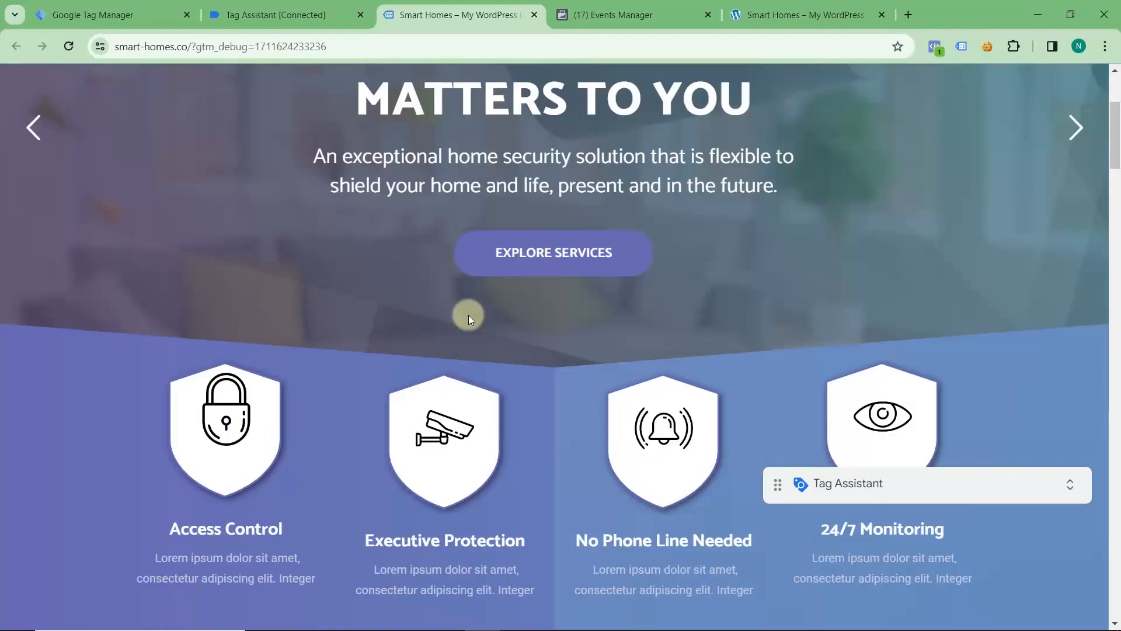
pyautogui.scroll(-8, 469, 316)
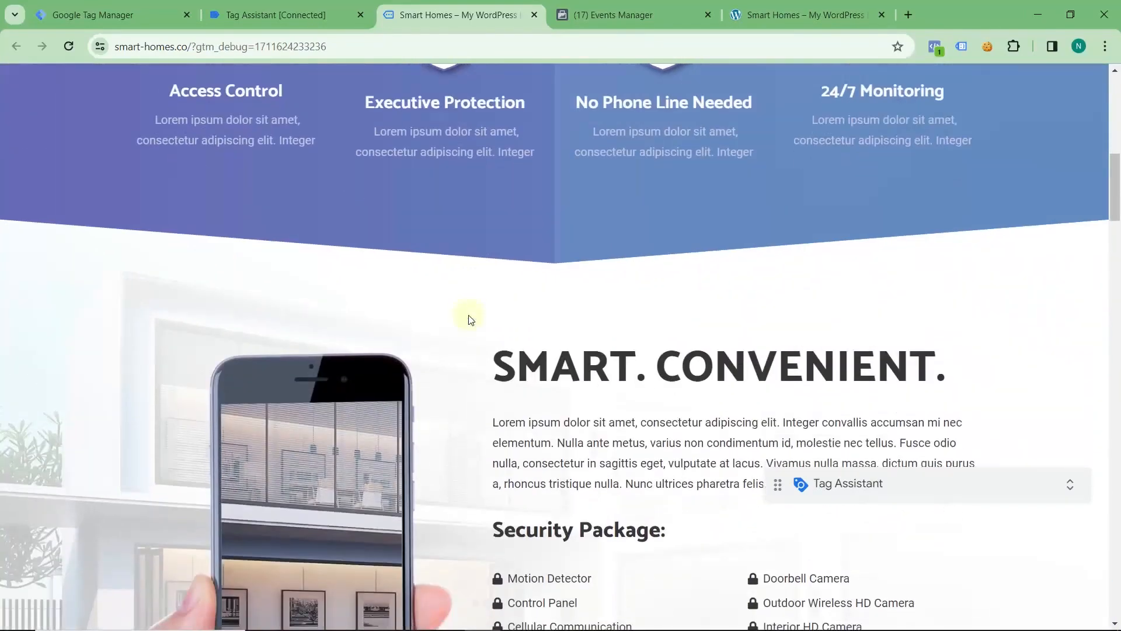
pyautogui.scroll(-2, 468, 316)
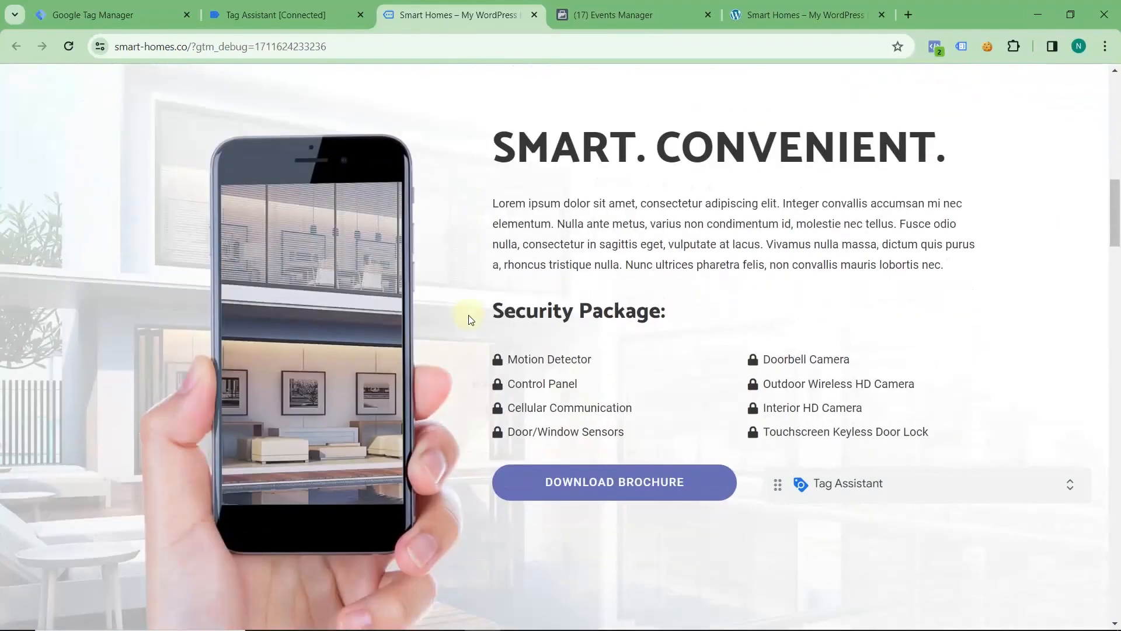
pyautogui.scroll(6, 468, 315)
pyautogui.scroll(5, 468, 314)
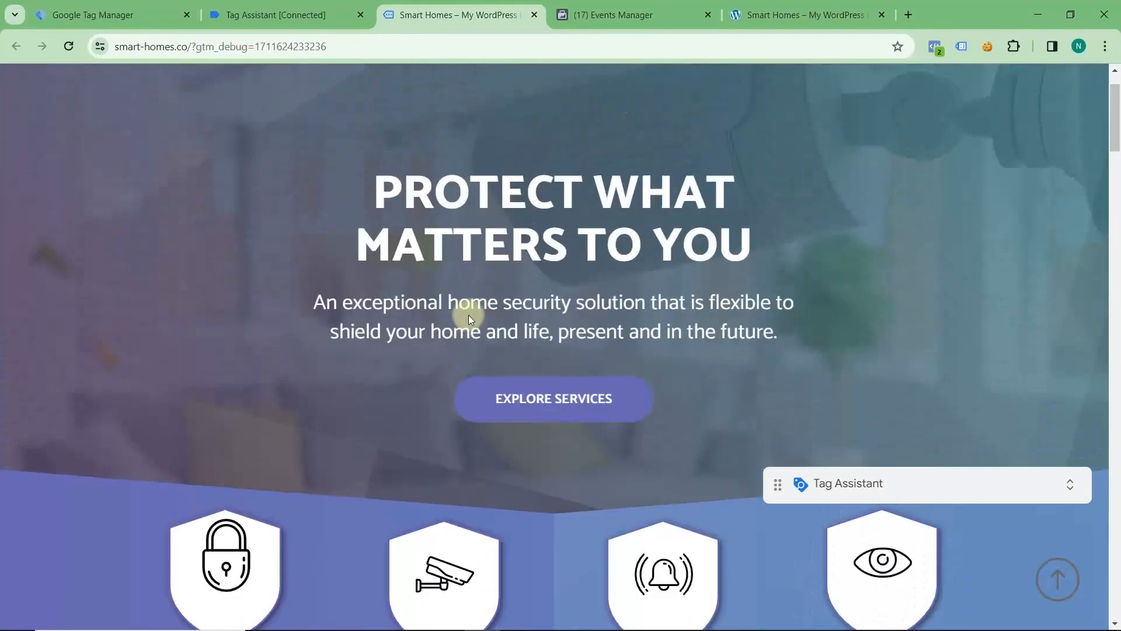
pyautogui.click(300, 25)
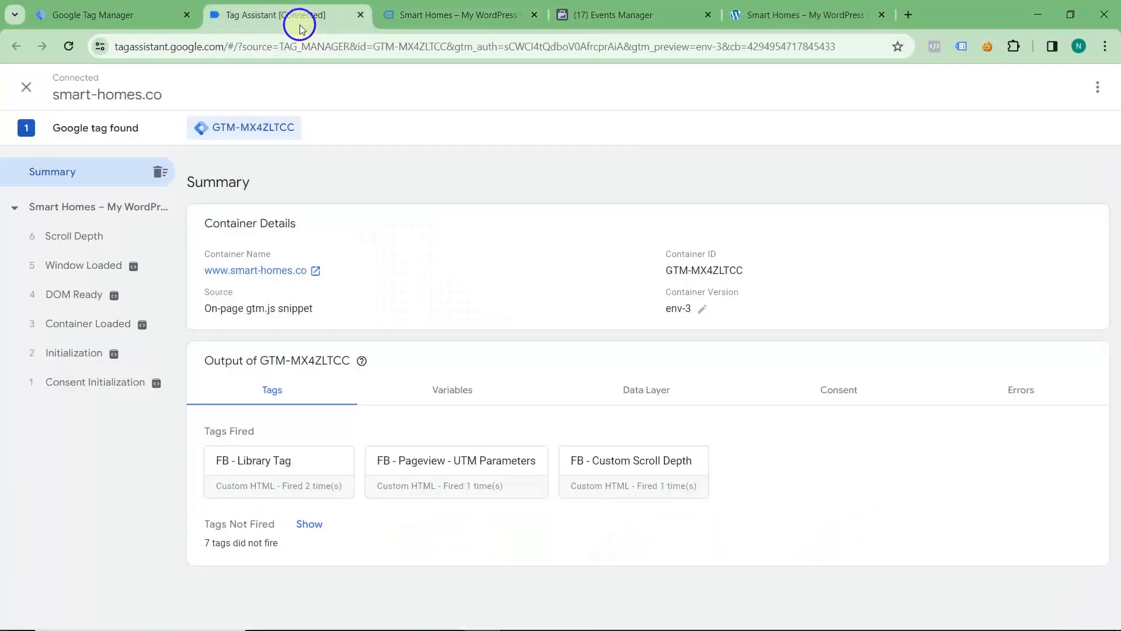
pyautogui.click(415, 23)
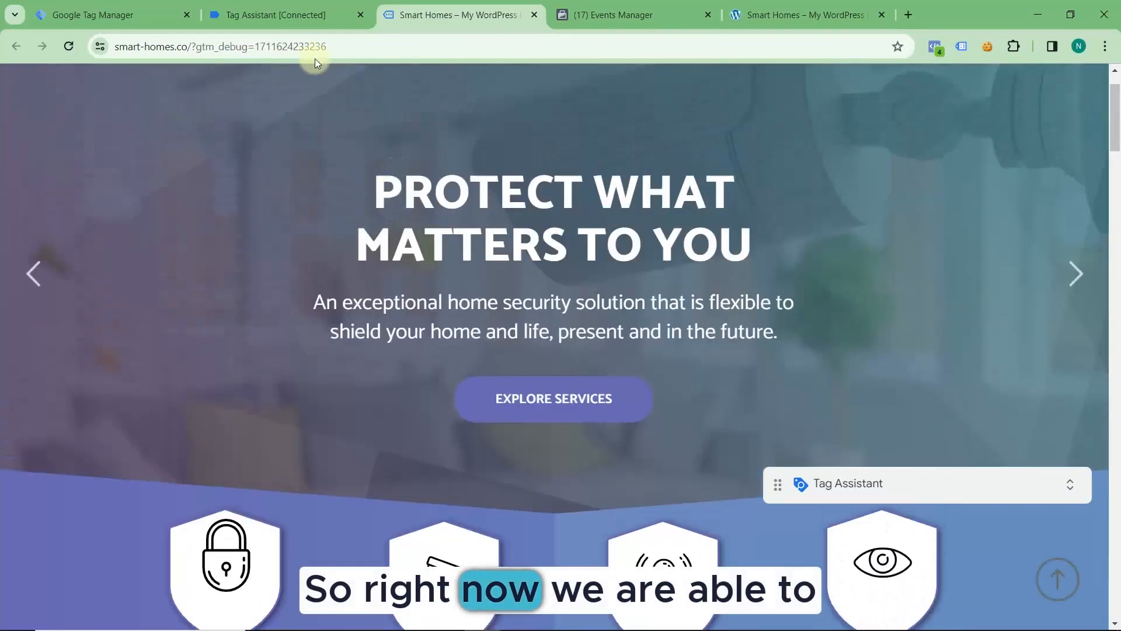
pyautogui.click(292, 26)
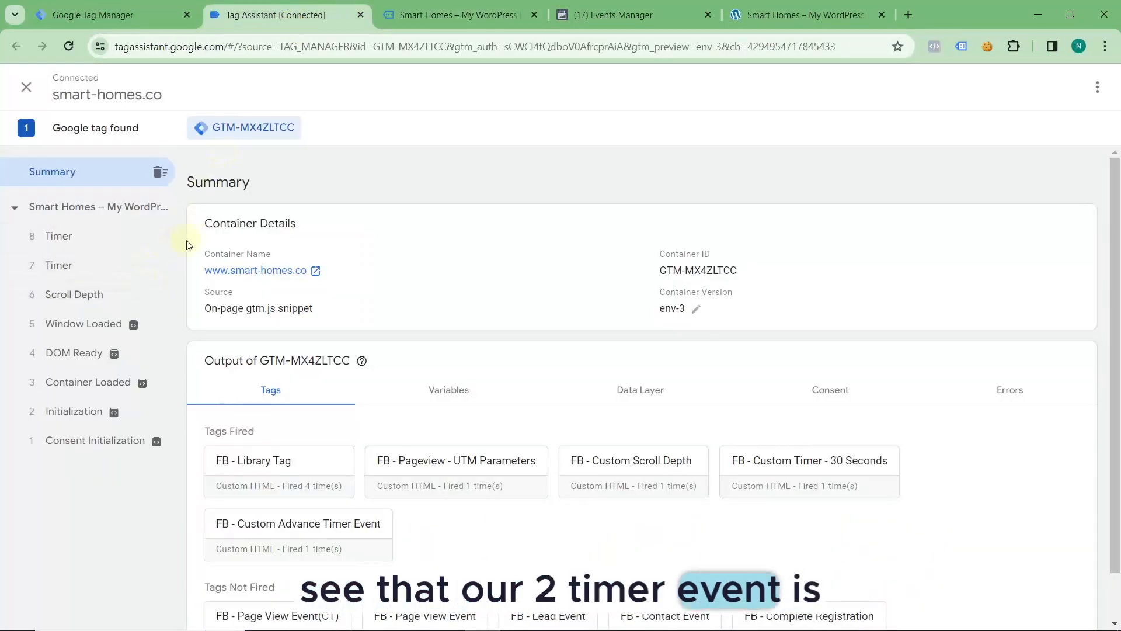
# Step: Inspect the tags fired on both Timer events in Tag Assistant and expand the API call of Timer event 8
pyautogui.click(129, 278)
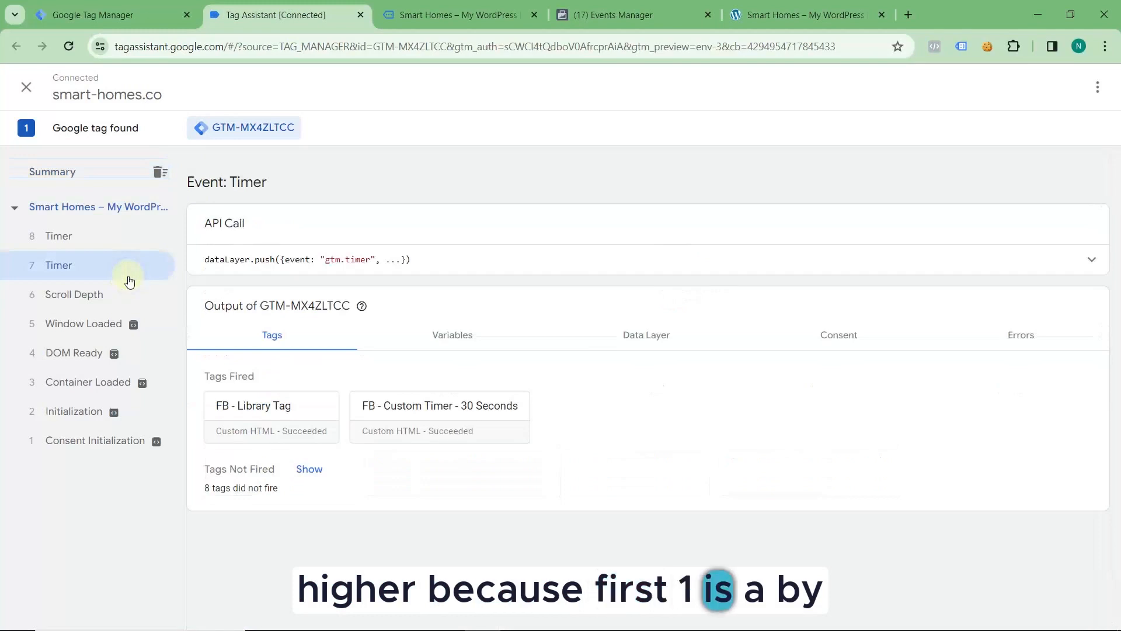
pyautogui.click(110, 243)
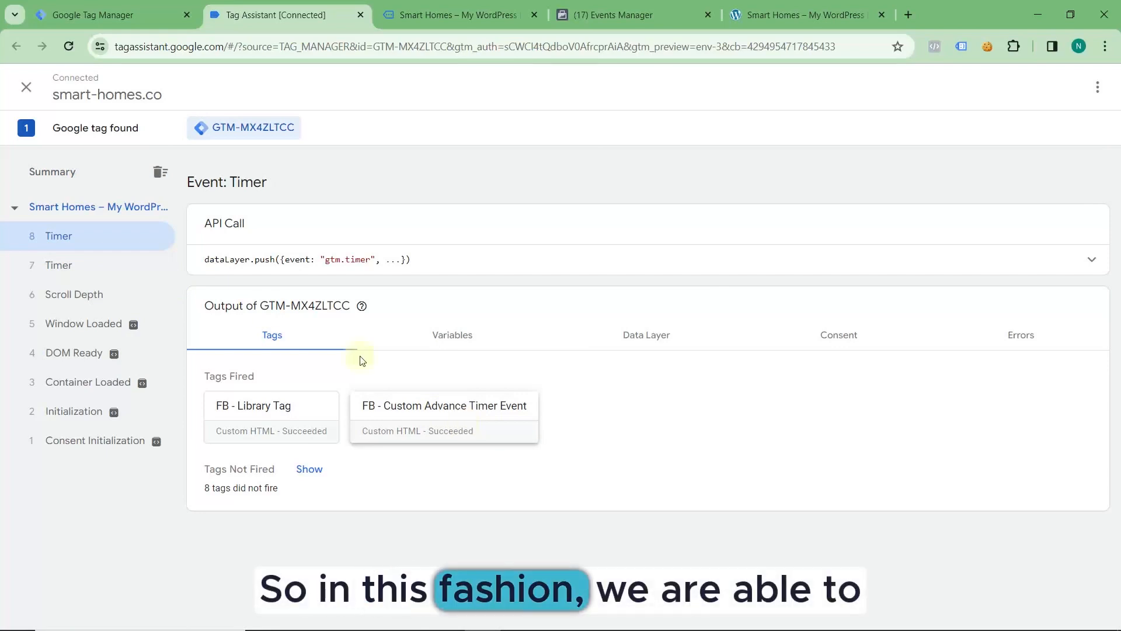
pyautogui.click(514, 264)
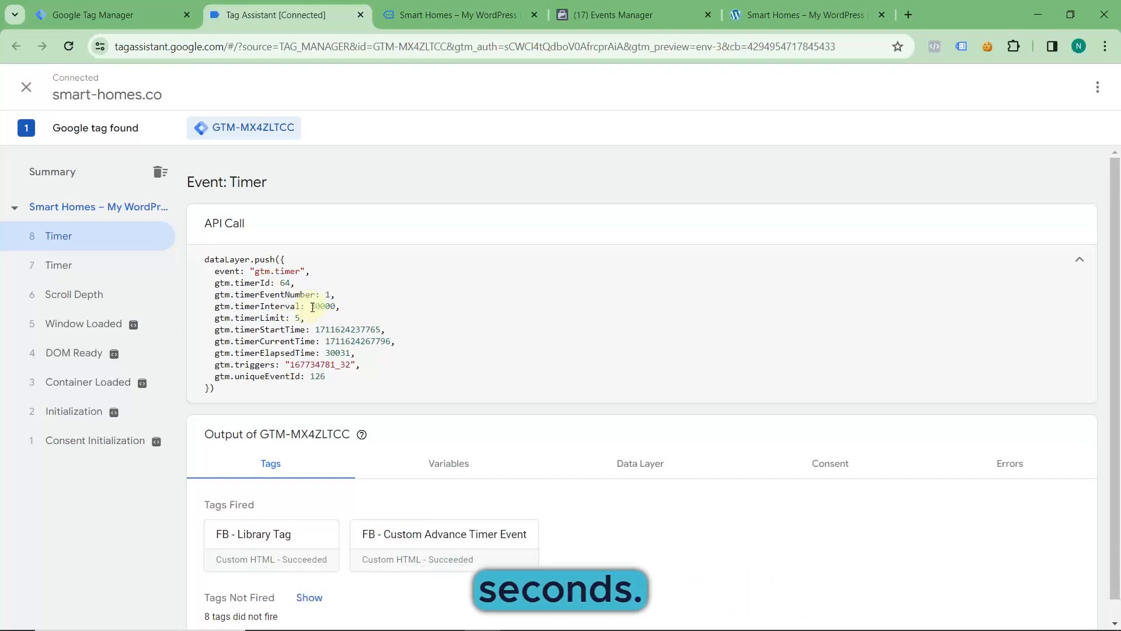
# Step: Examine the custom parameters sent with the TimeSpent event in Meta Pixel Helper on the Smart Homes page
pyautogui.click(463, 15)
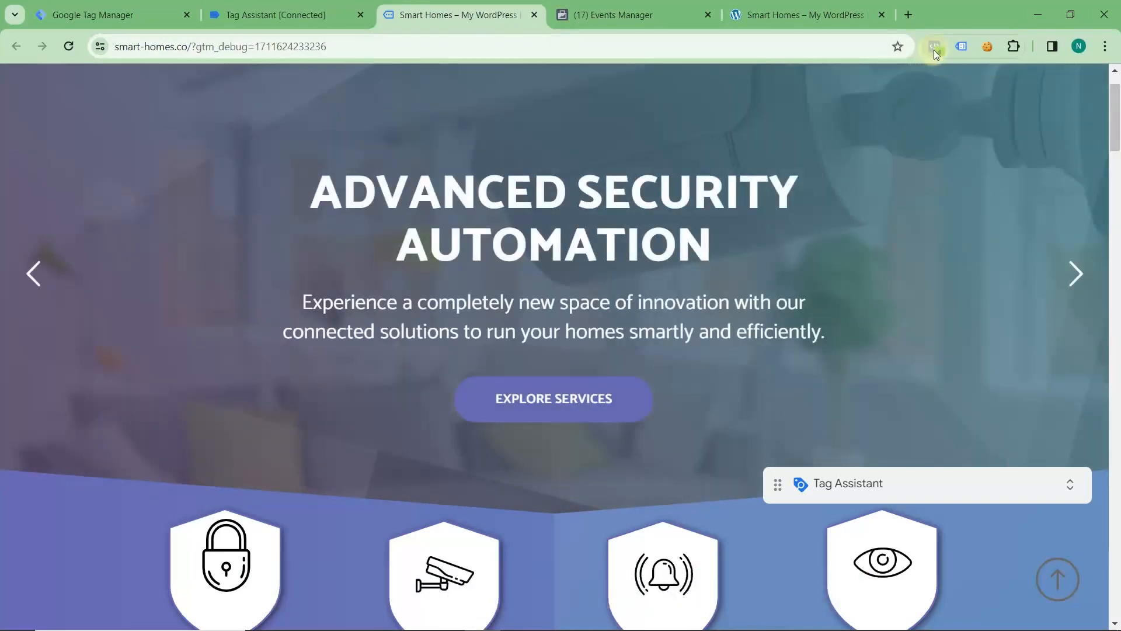
pyautogui.click(934, 50)
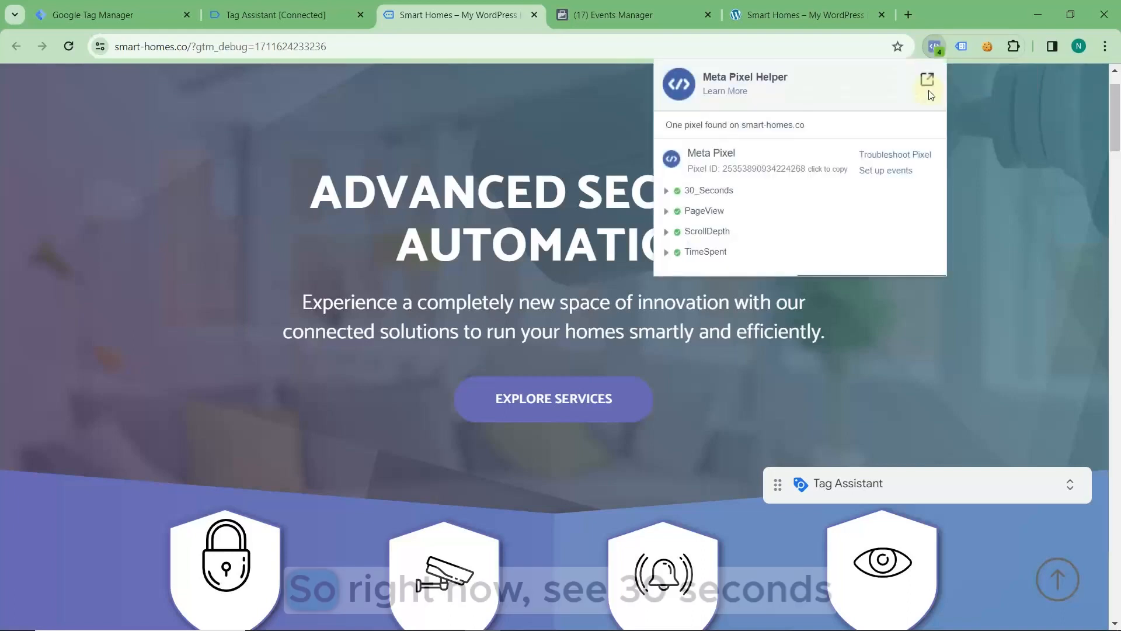
pyautogui.click(668, 255)
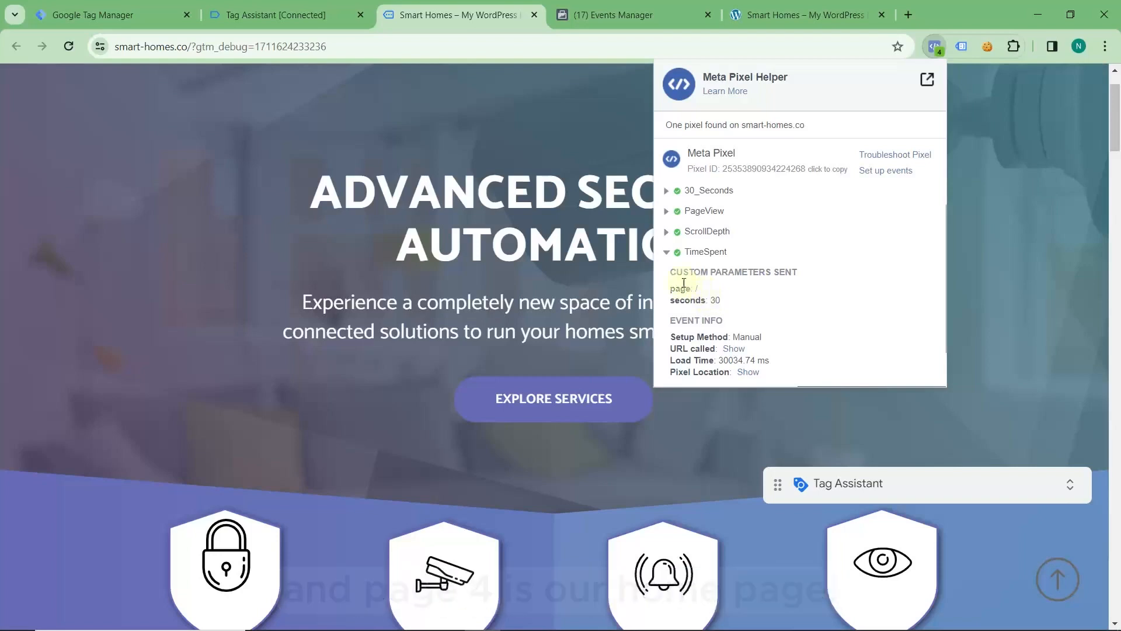
pyautogui.click(666, 252)
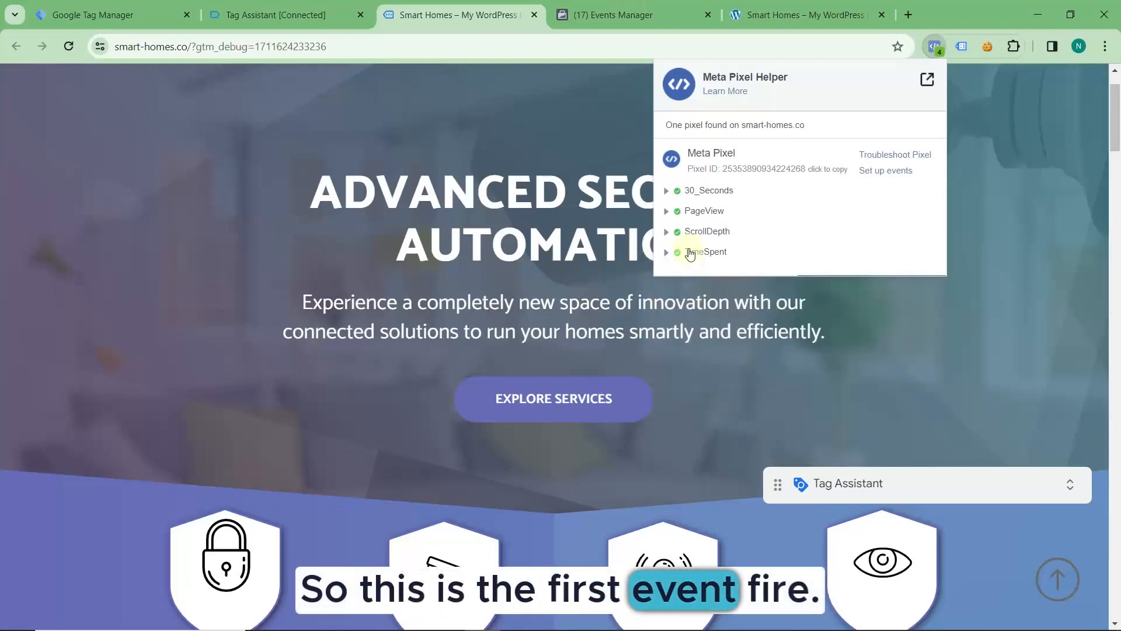
# Step: Open Timer event 9 in Tag Assistant and expand its API call to check the second advanced timer firing
pyautogui.click(259, 18)
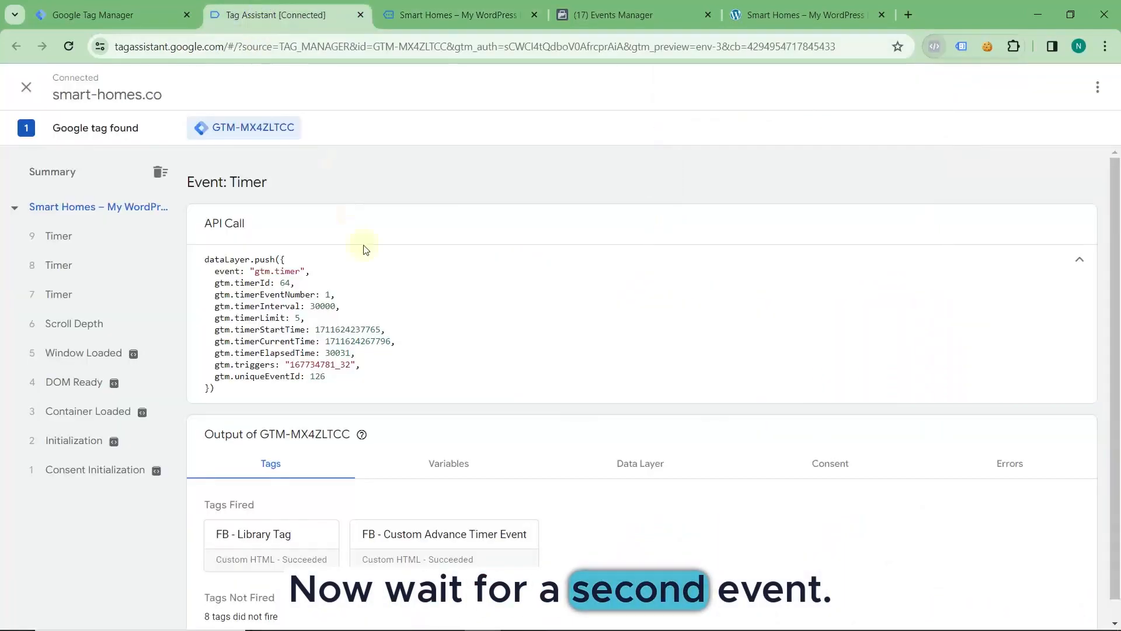
pyautogui.click(729, 257)
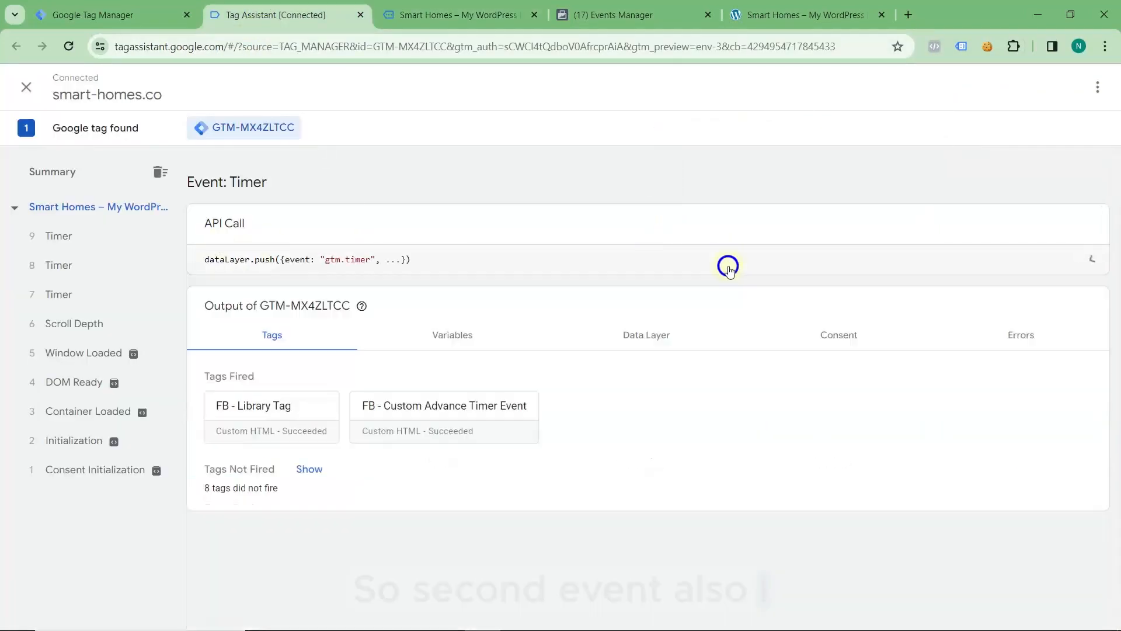
pyautogui.click(424, 264)
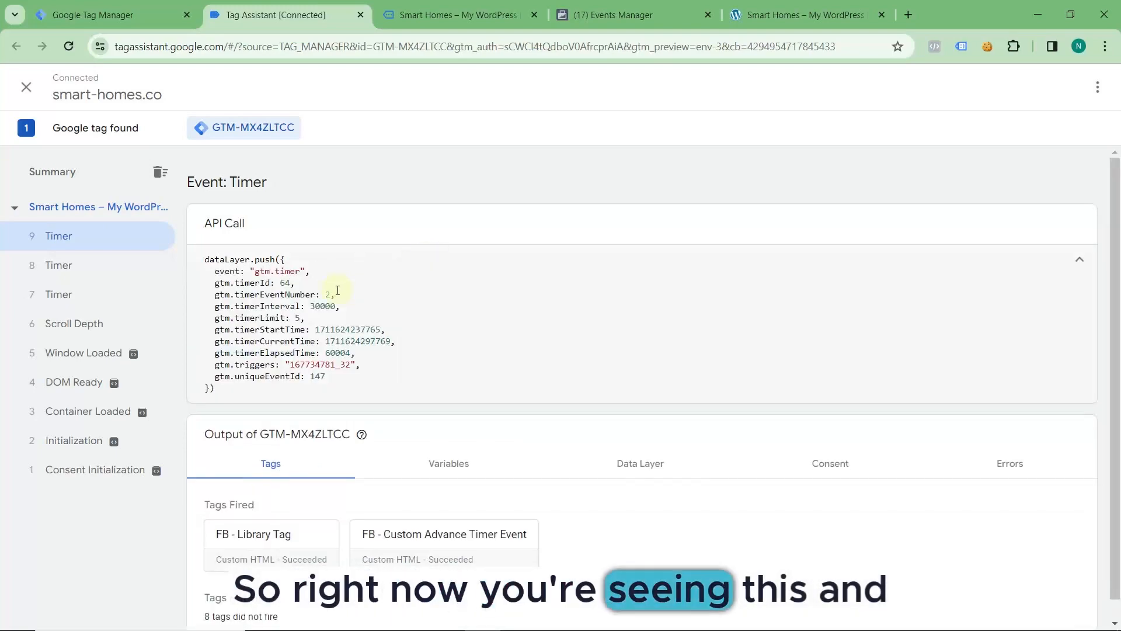
# Step: Check the events Meta Pixel Helper lists for the Smart Homes preview page after the second advanced timer firing
pyautogui.click(471, 17)
pyautogui.scroll(-2, 895, 187)
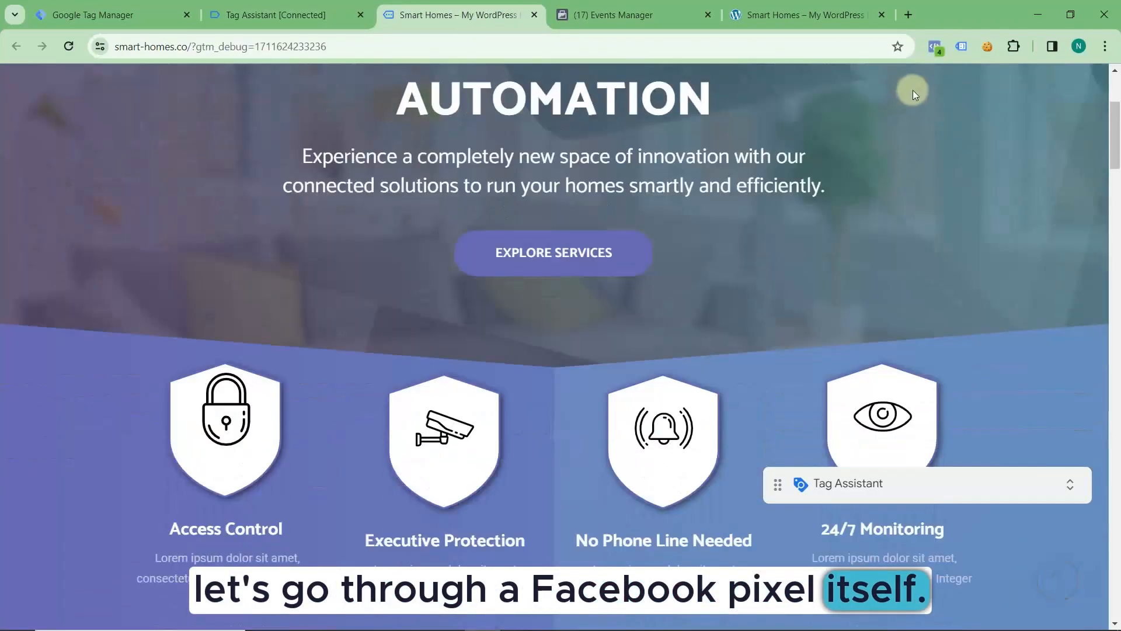
pyautogui.click(935, 47)
pyautogui.click(935, 47)
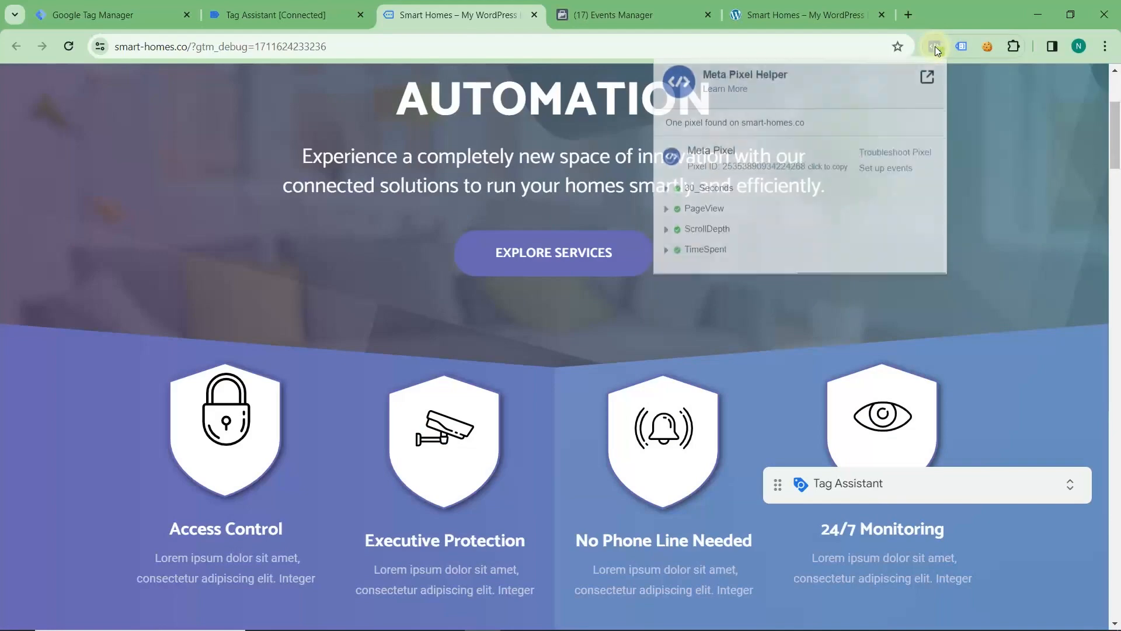
# Step: Collapse the API call of Timer event 9 in Tag Assistant and recheck Meta Pixel Helper's event list on the Smart Homes preview page
pyautogui.click(266, 17)
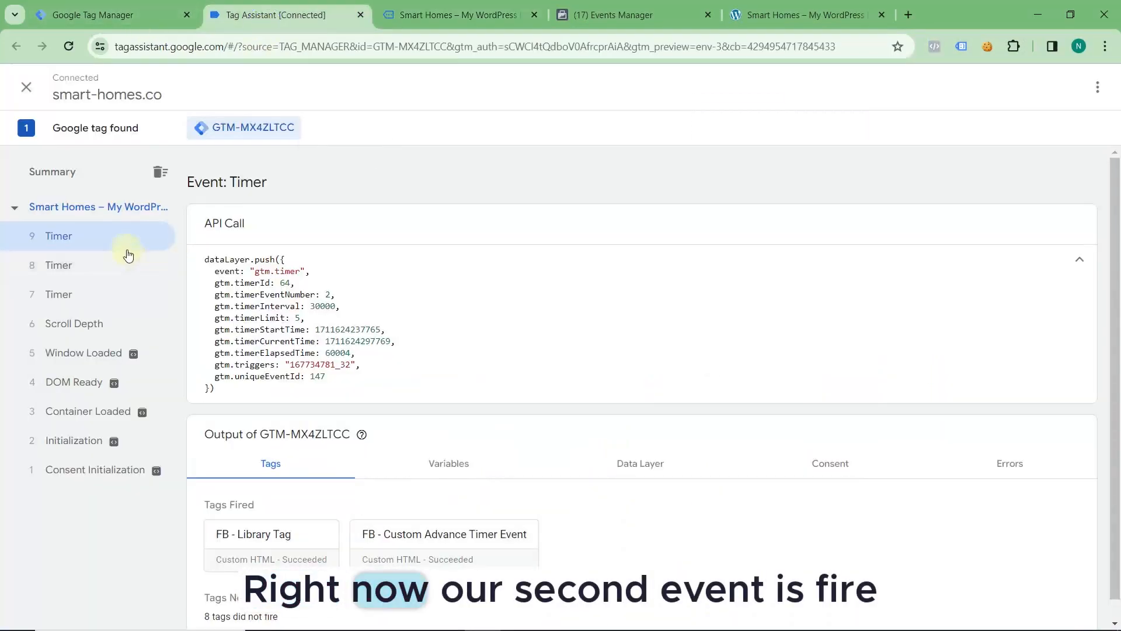
pyautogui.click(1078, 275)
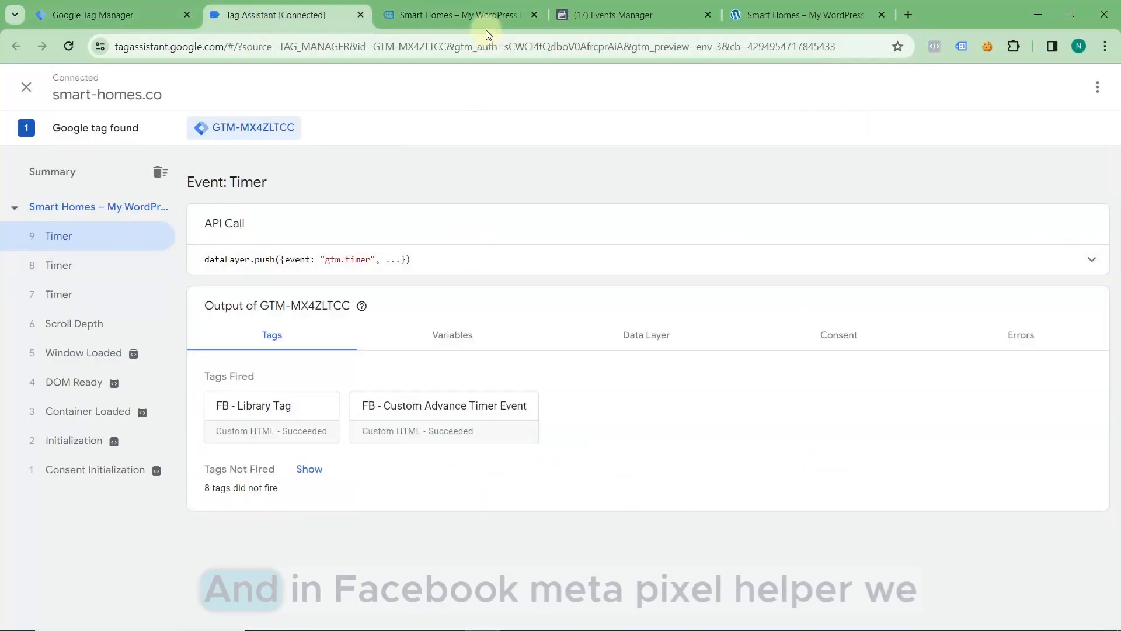
pyautogui.click(484, 23)
pyautogui.scroll(-5, 857, 265)
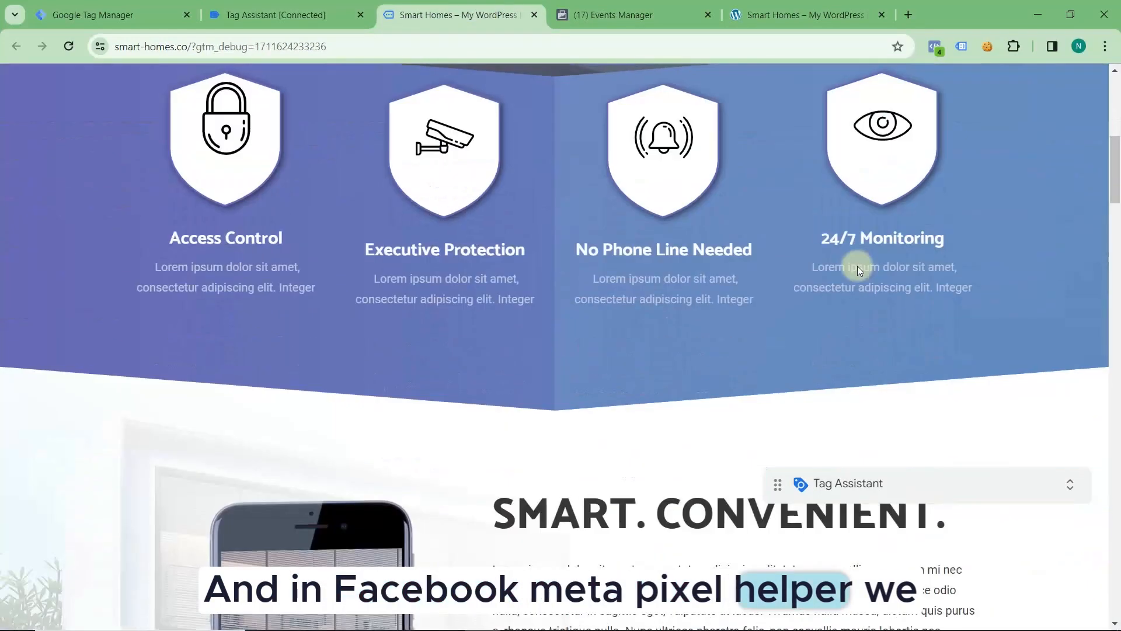
pyautogui.scroll(8, 858, 266)
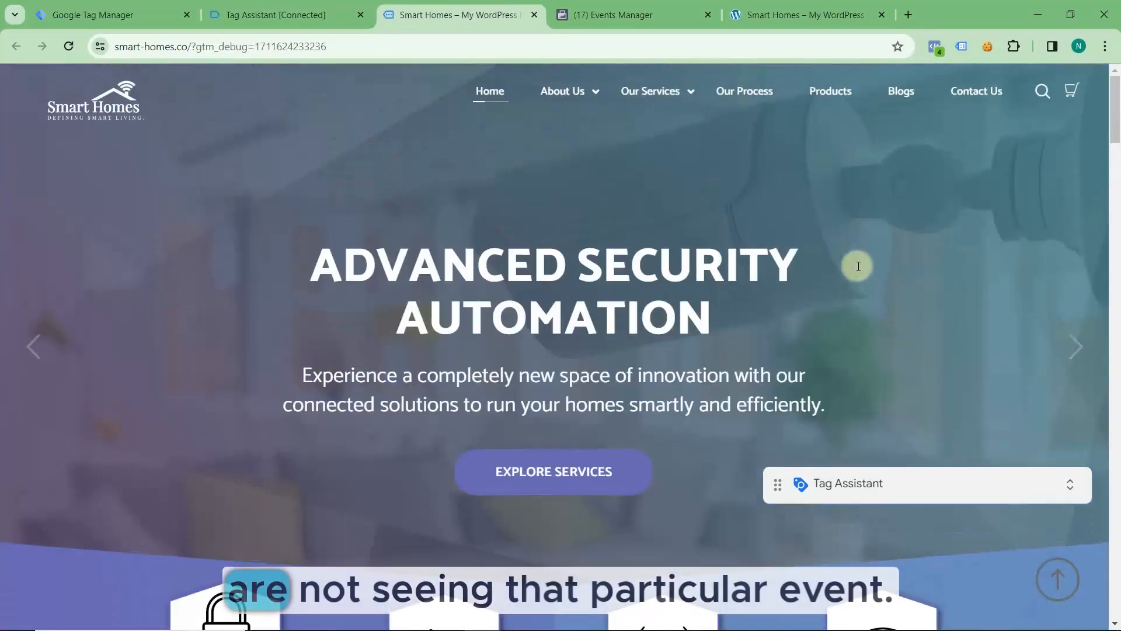
pyautogui.click(938, 45)
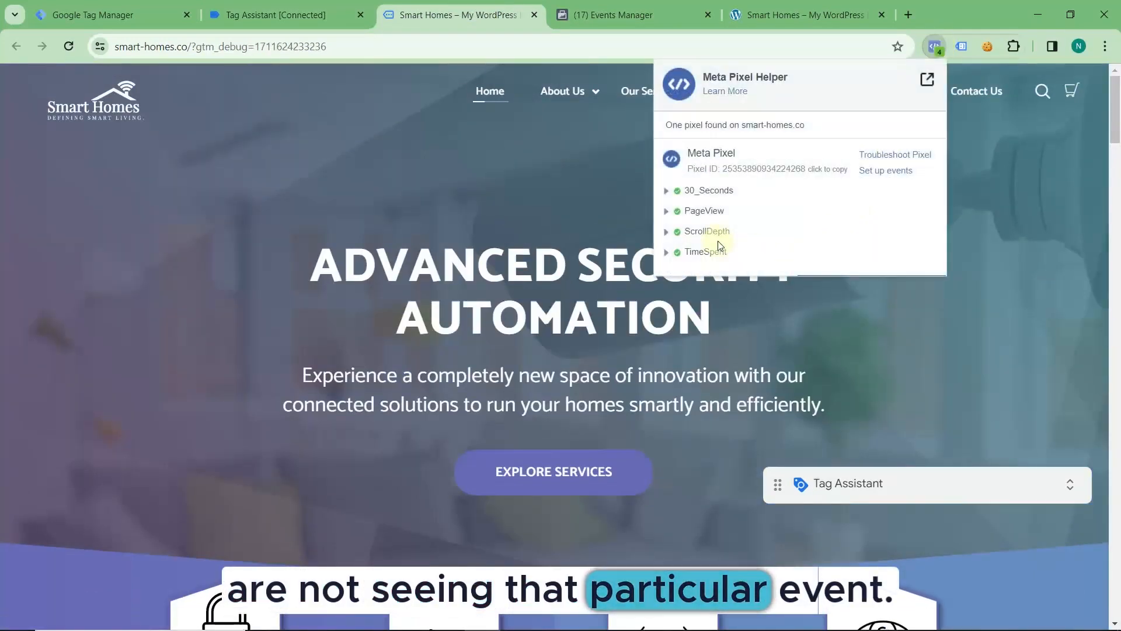
# Step: Compare the gtm.timerEventNumber and gtm.timerInterval variable values of Timer events 9, 8, 10 and 11 in Tag Assistant
pyautogui.click(309, 22)
pyautogui.click(126, 265)
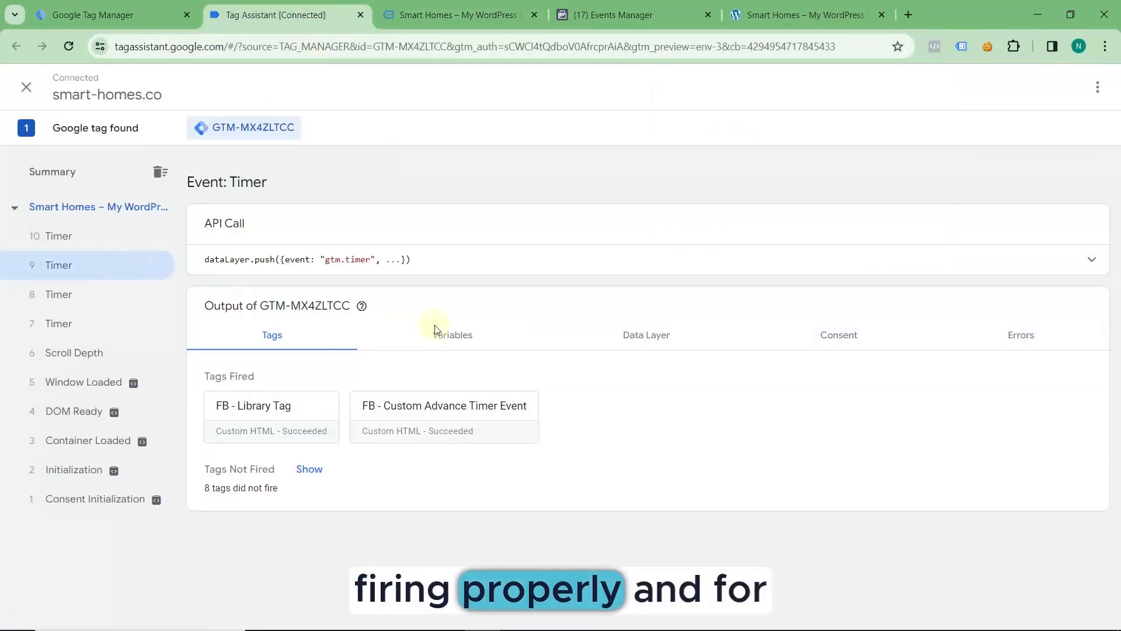
pyautogui.click(452, 335)
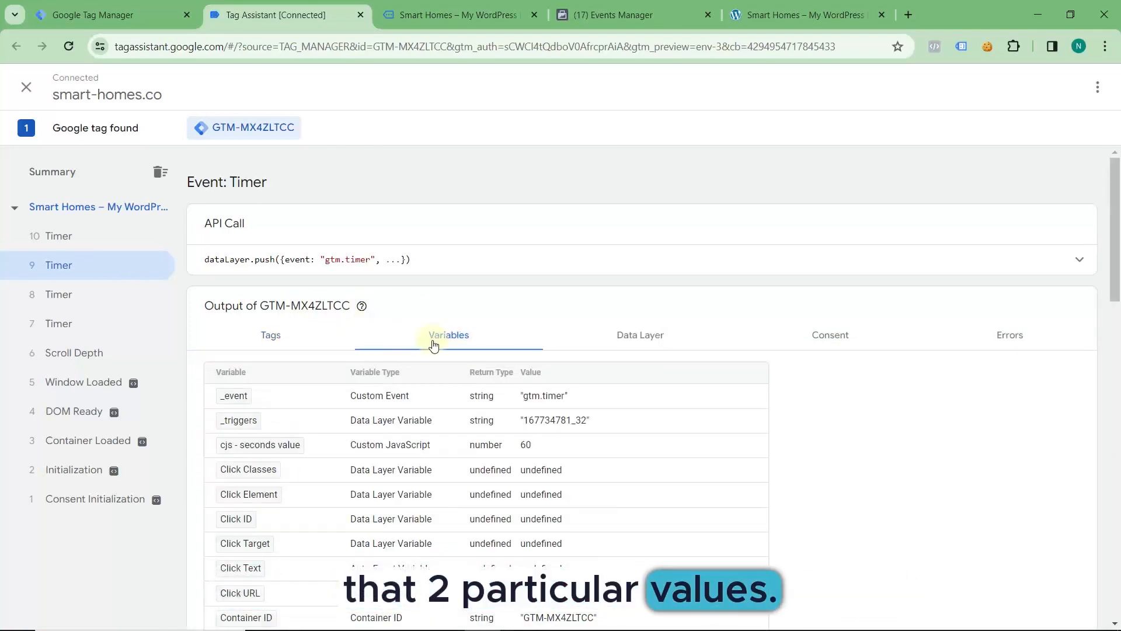
pyautogui.scroll(-6, 432, 345)
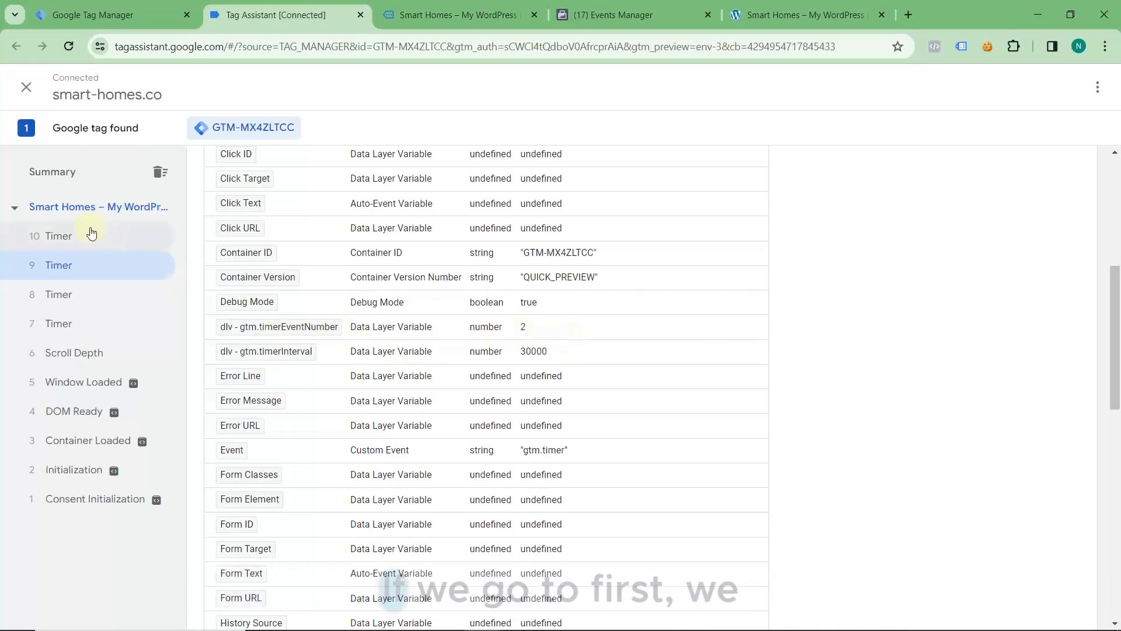
pyautogui.click(97, 298)
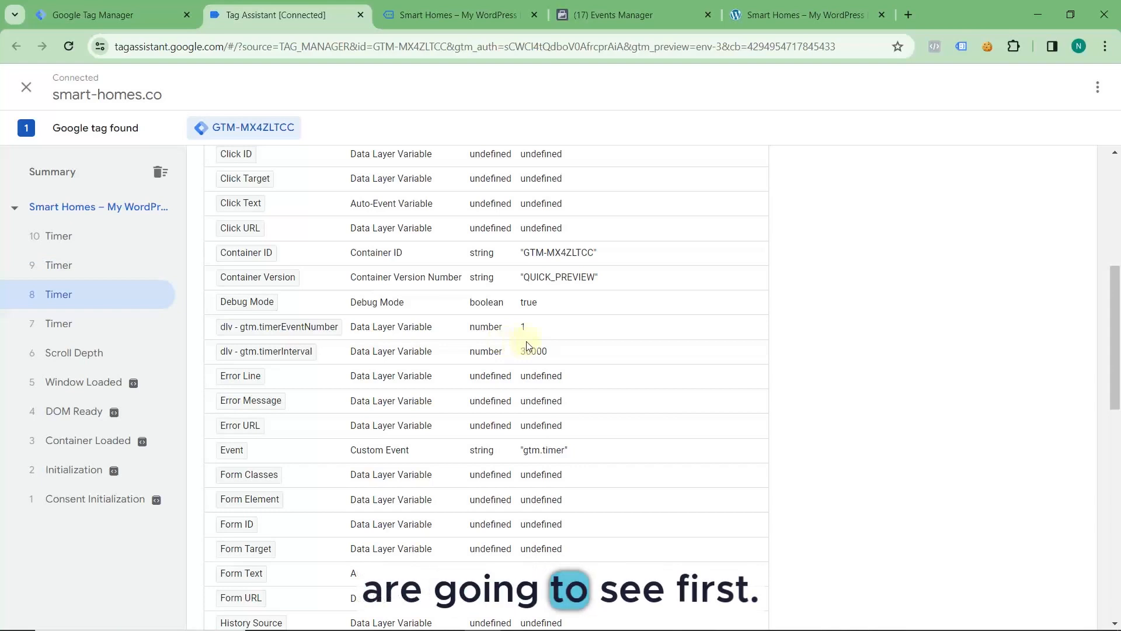
pyautogui.click(107, 241)
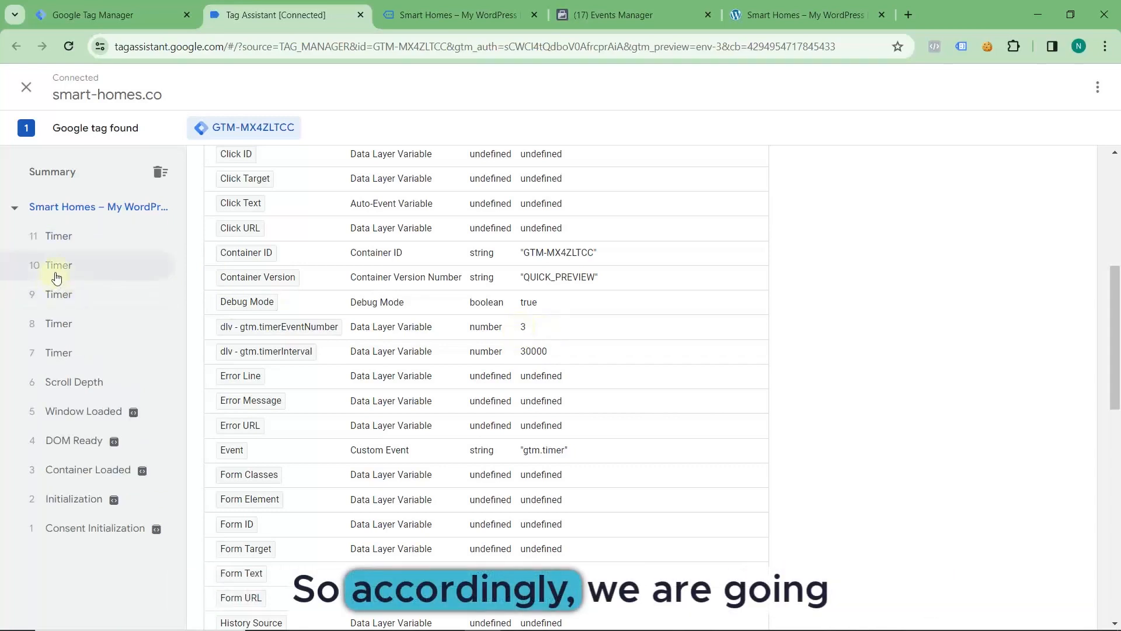
pyautogui.click(64, 240)
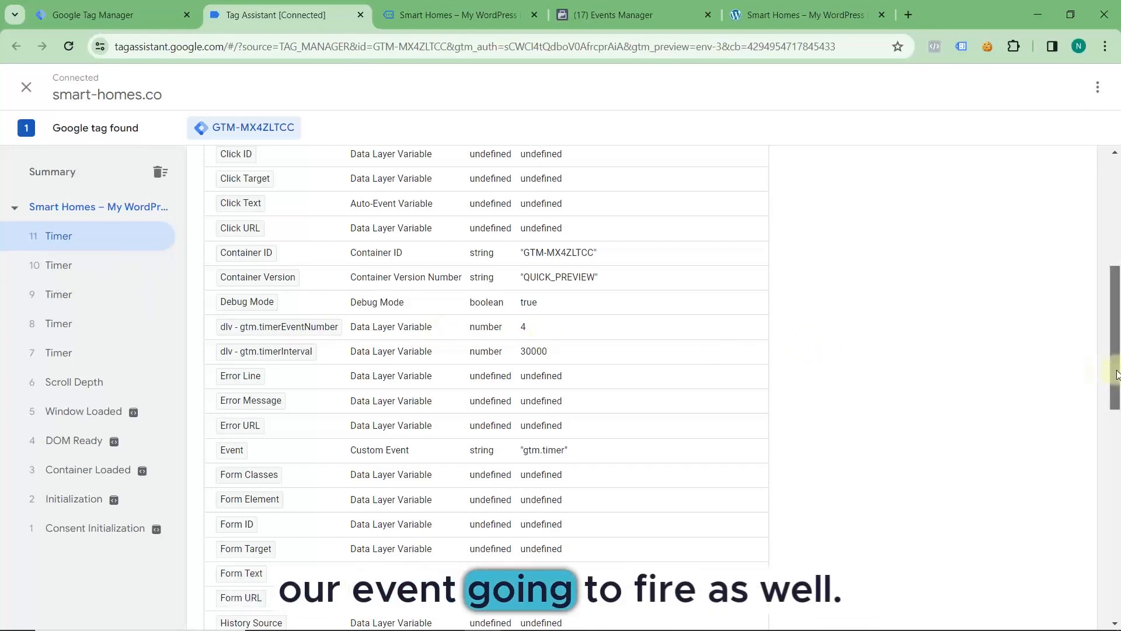
# Step: Review the details of the FB - Custom Advance Timer Event tag fired on Timer event 11, and close them
pyautogui.moveTo(1115, 356); pyautogui.dragTo(1117, 249)
pyautogui.click(274, 333)
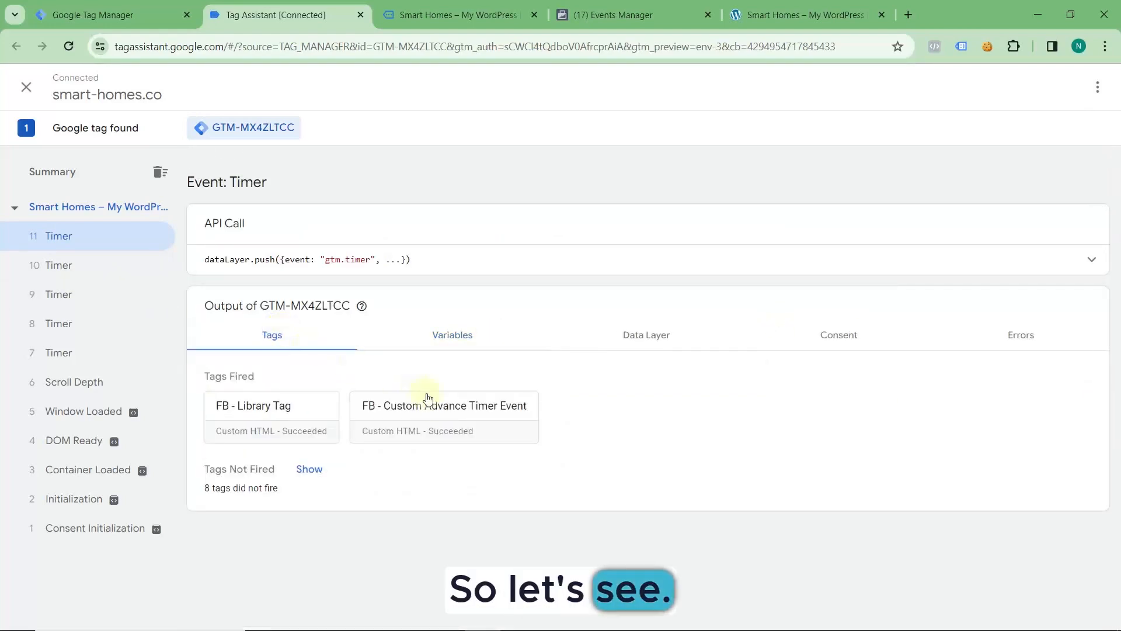
pyautogui.click(439, 416)
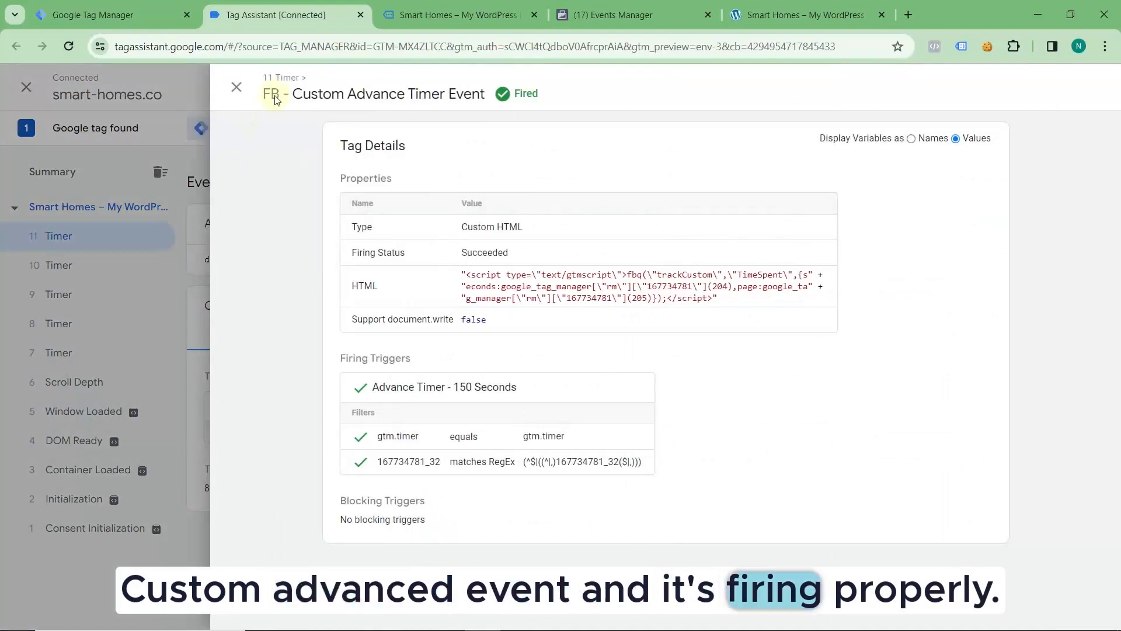
pyautogui.click(235, 88)
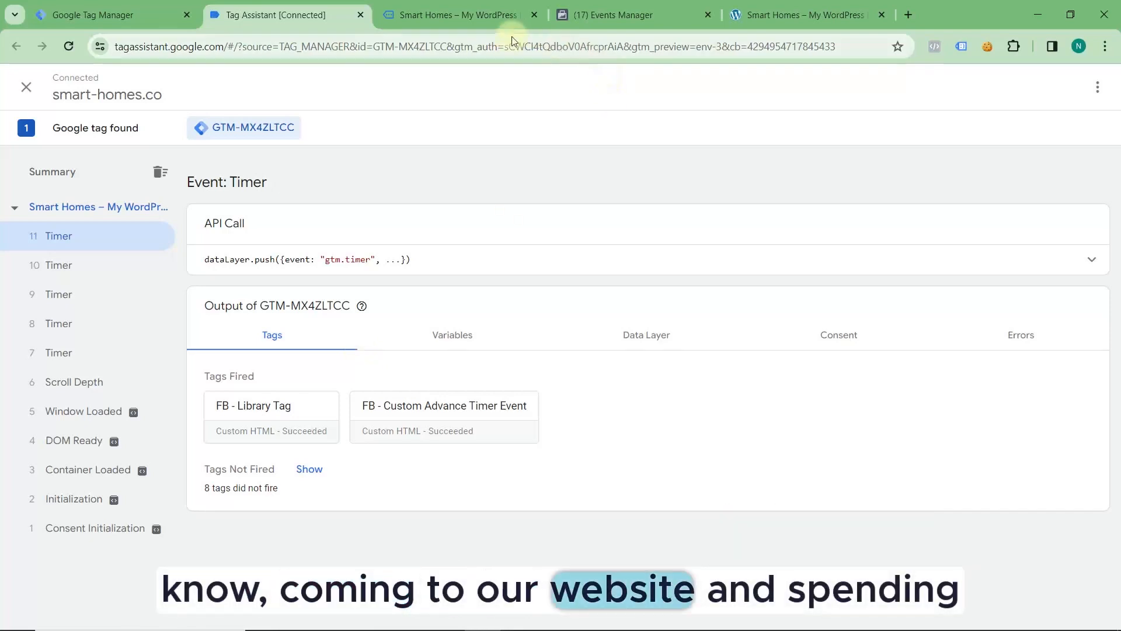
pyautogui.click(820, 14)
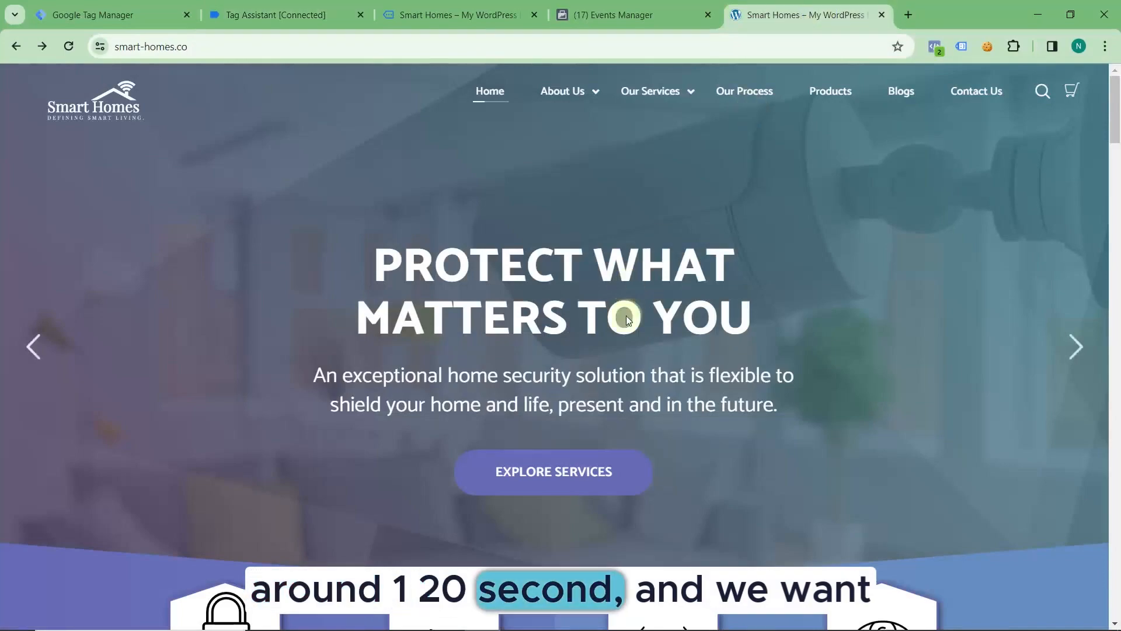
pyautogui.scroll(-10, 641, 376)
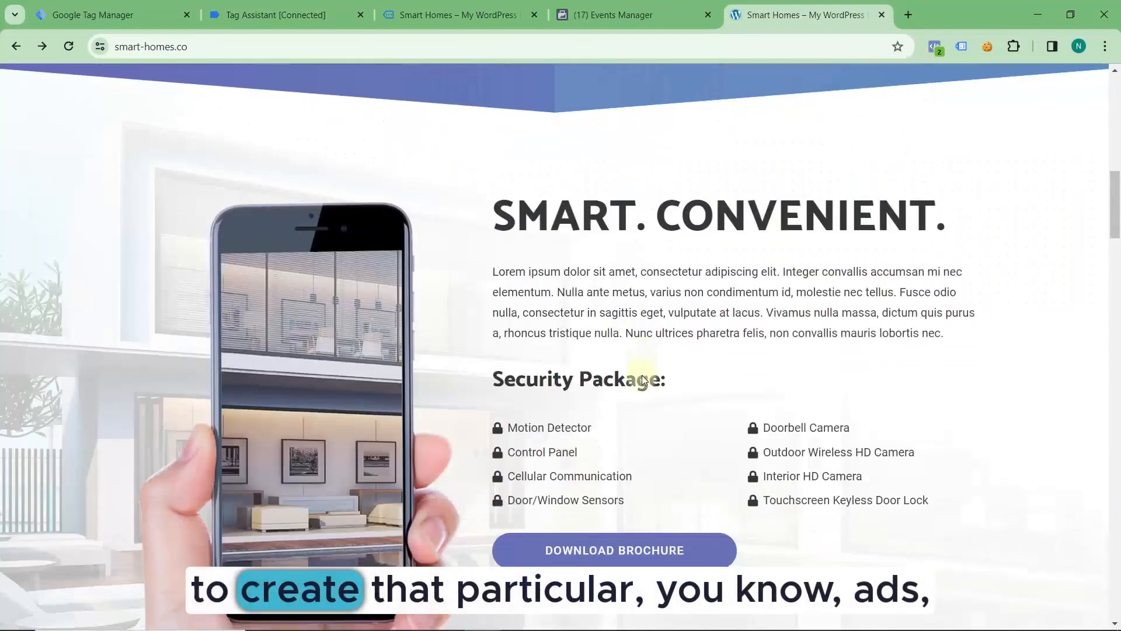
pyautogui.scroll(-8, 643, 378)
pyautogui.scroll(10, 642, 379)
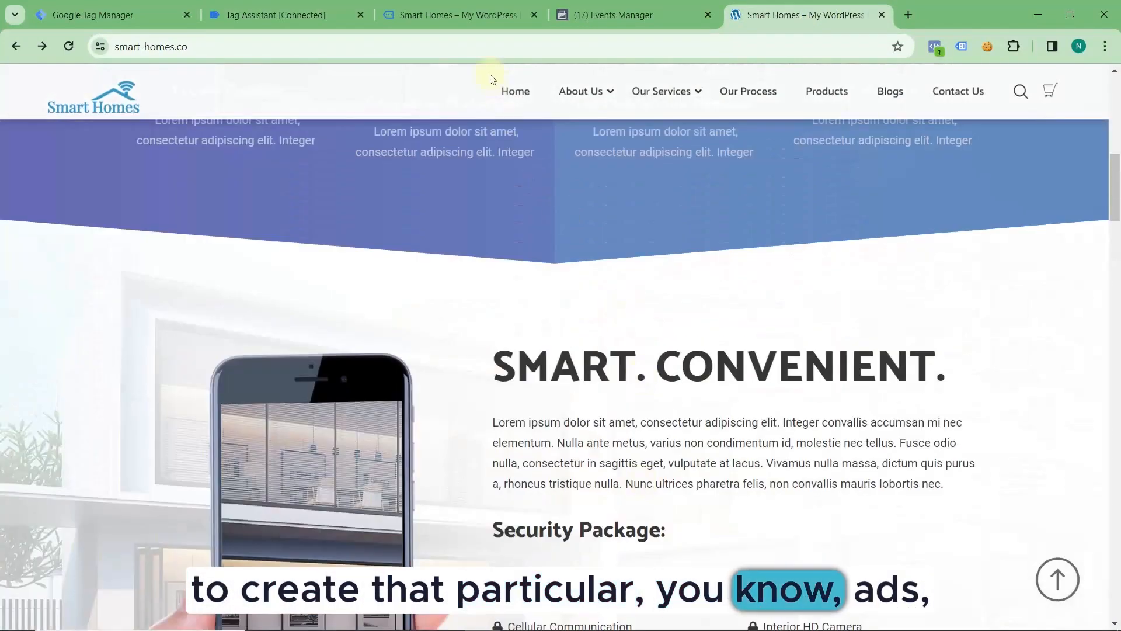
pyautogui.click(474, 18)
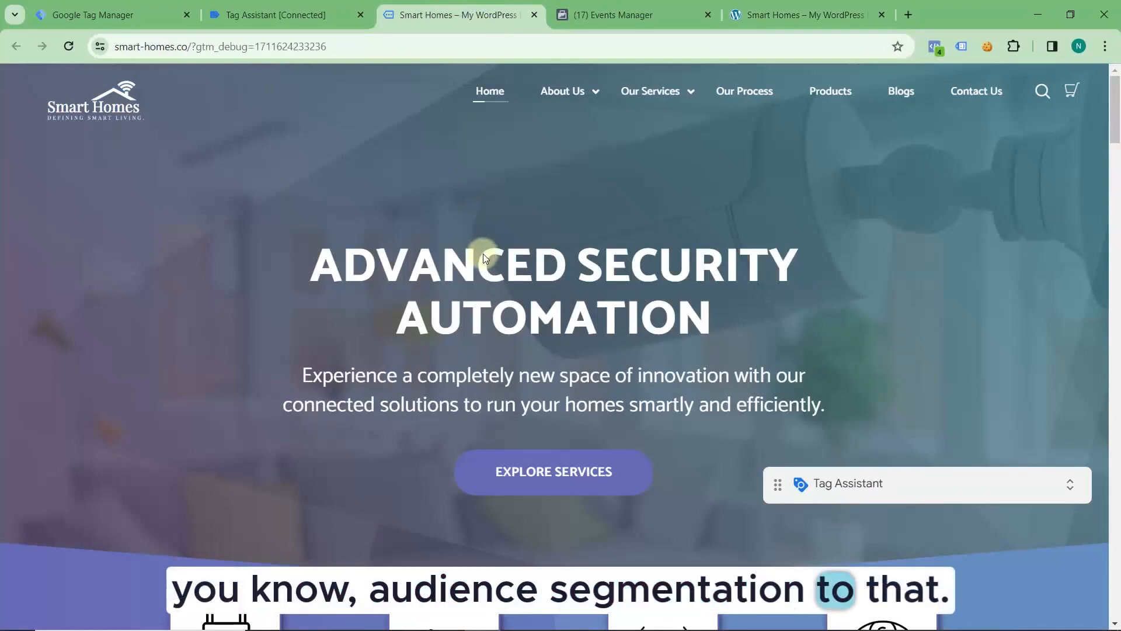
pyautogui.scroll(-20, 483, 257)
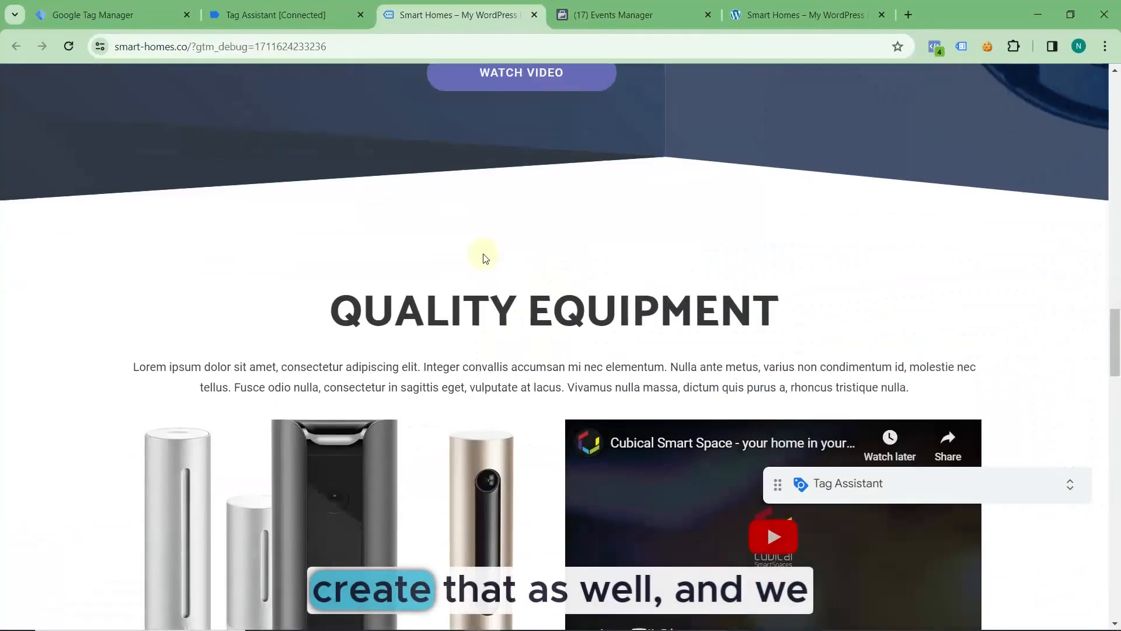
pyautogui.scroll(-5, 483, 257)
# Step: Check Tag Assistant's event list once more and return to the container's tag list in Google Tag Manager
pyautogui.click(280, 15)
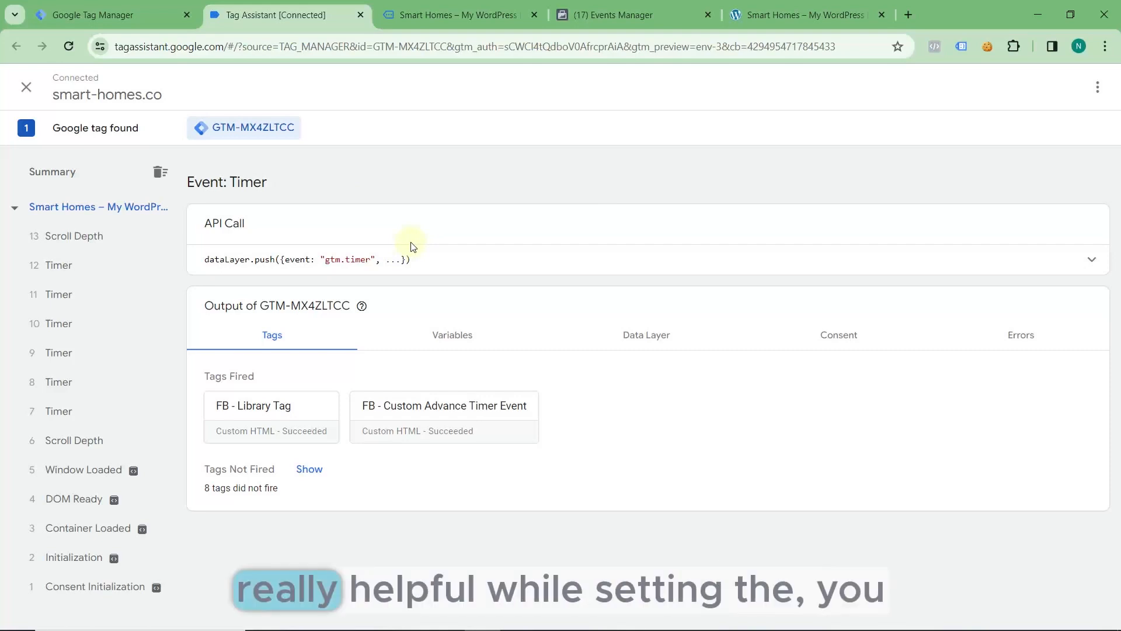
pyautogui.click(87, 14)
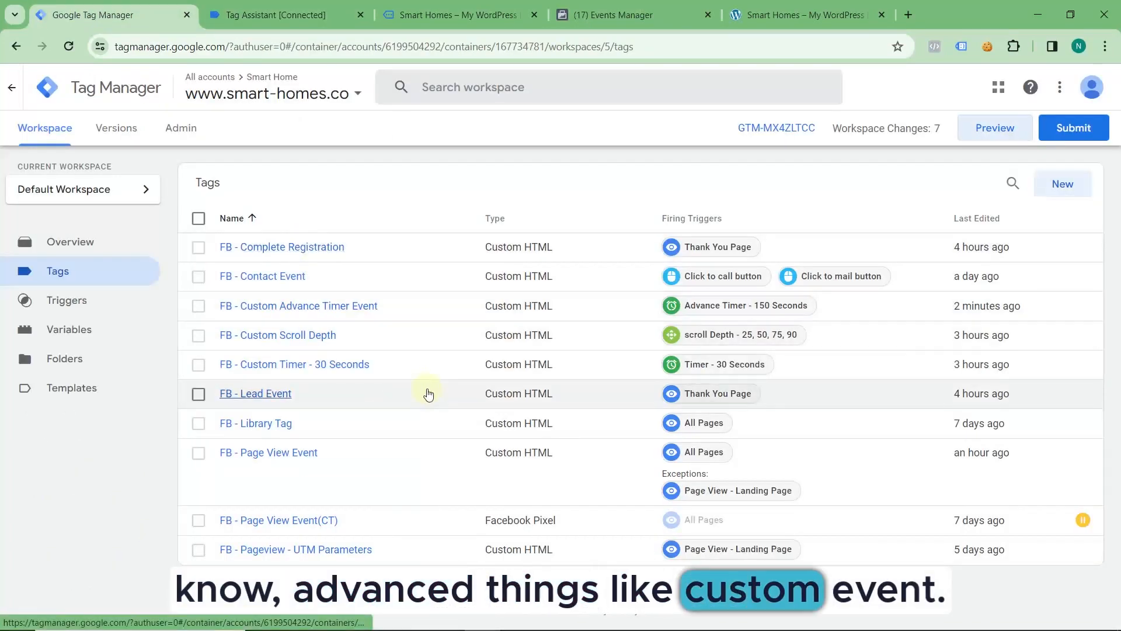